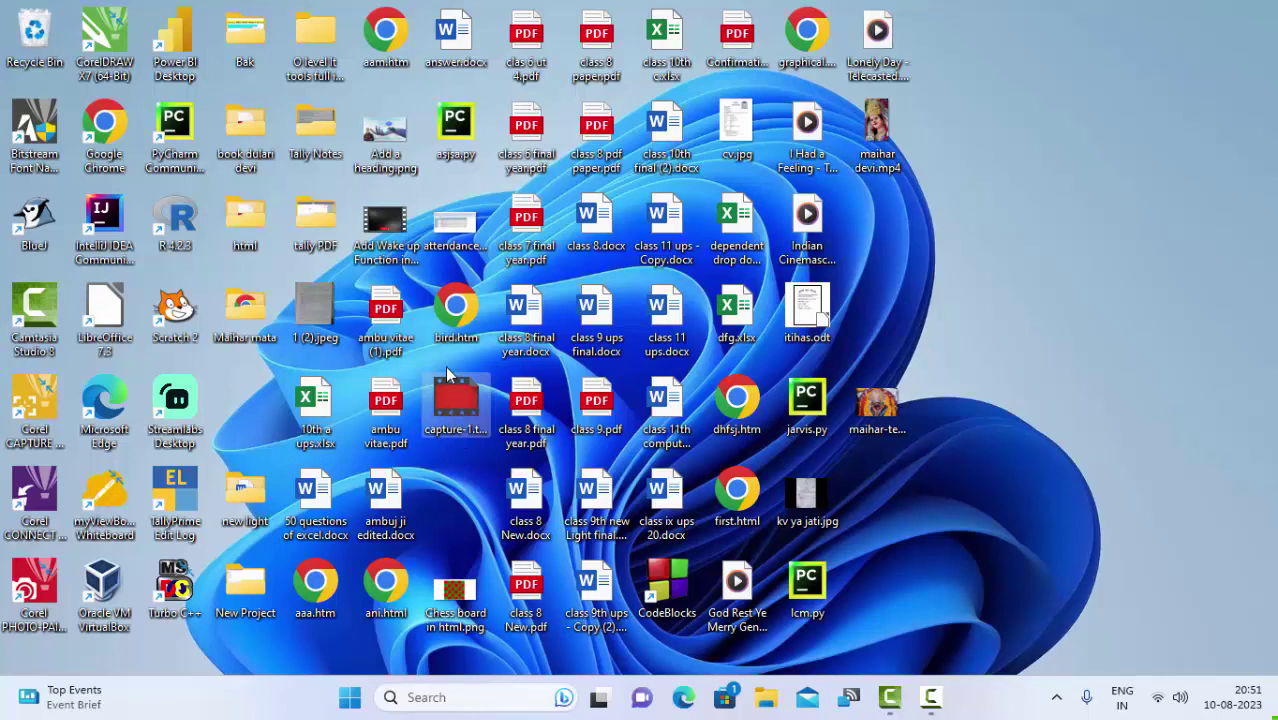
Switch to TallyPrime and open the form for creating a new company.
key("Delete")
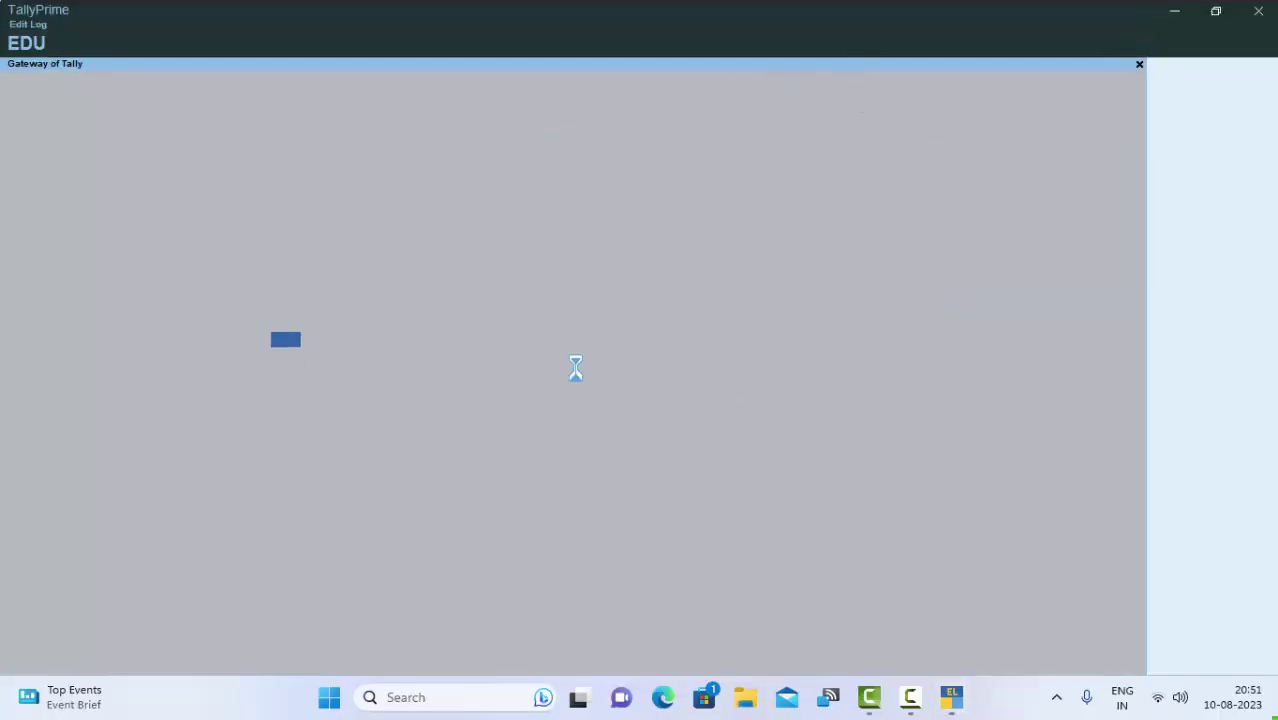
left_click(503, 548)
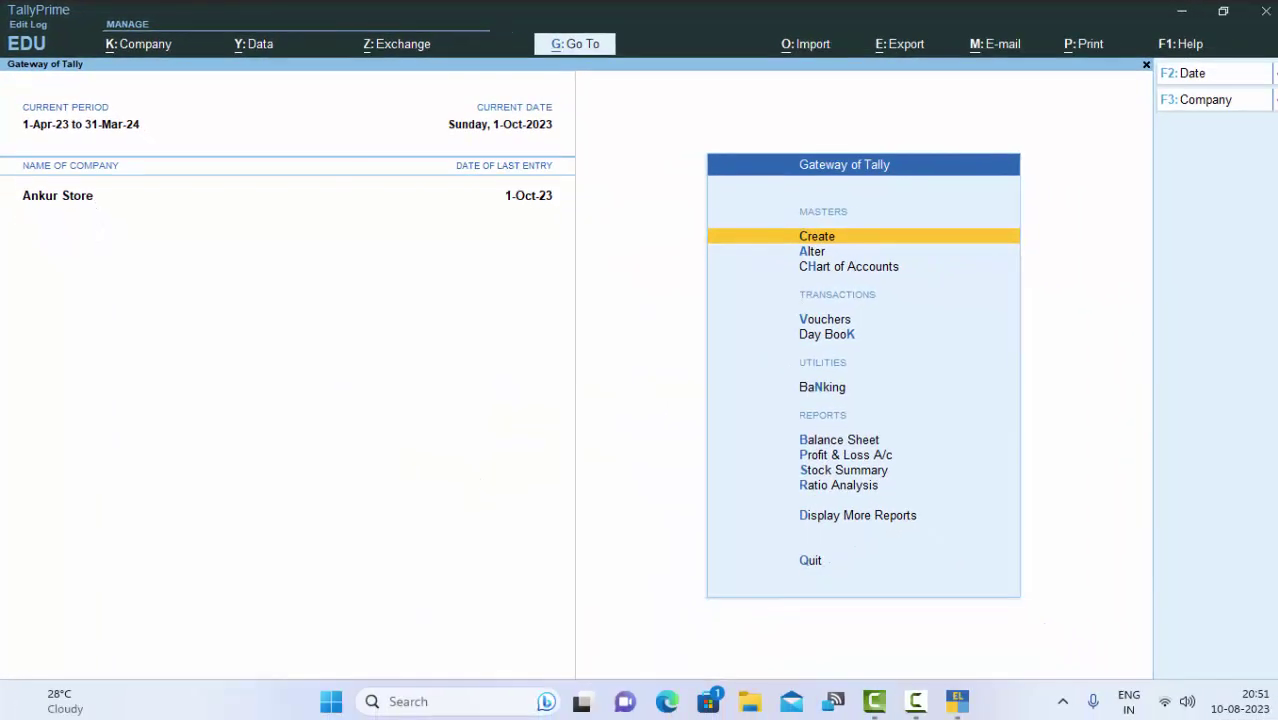
left_click(1232, 104)
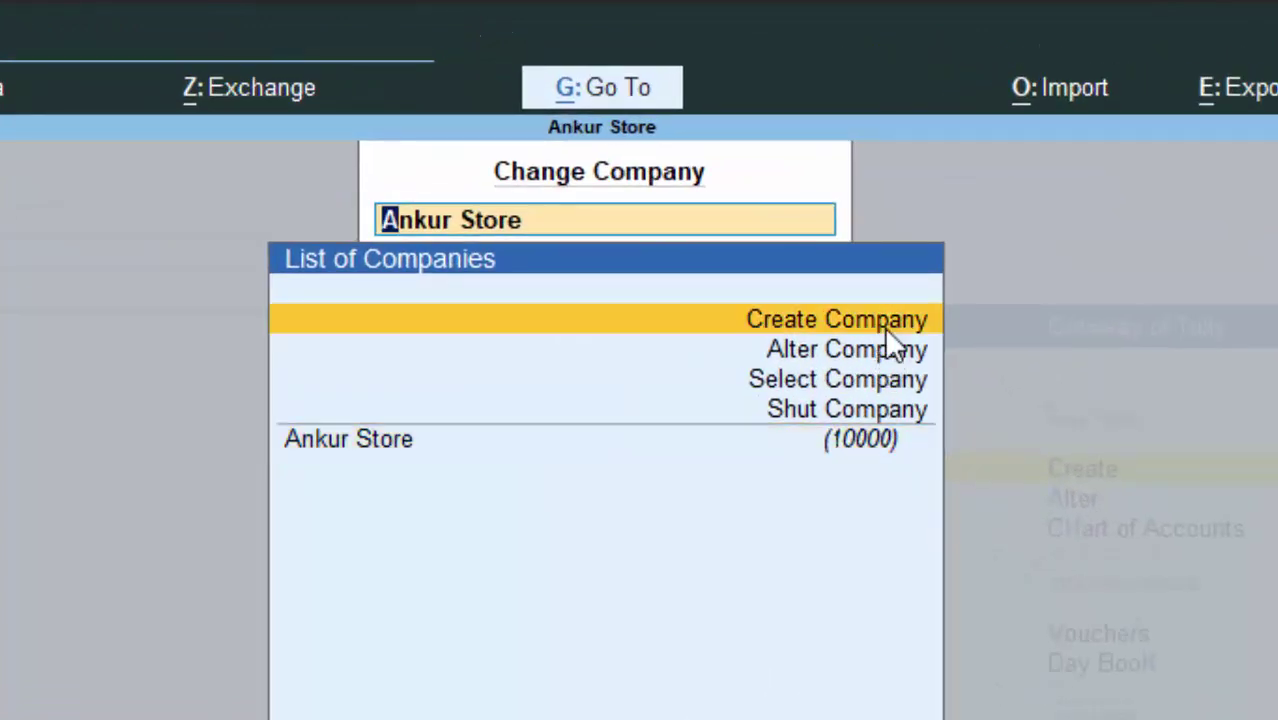
key("Escape")
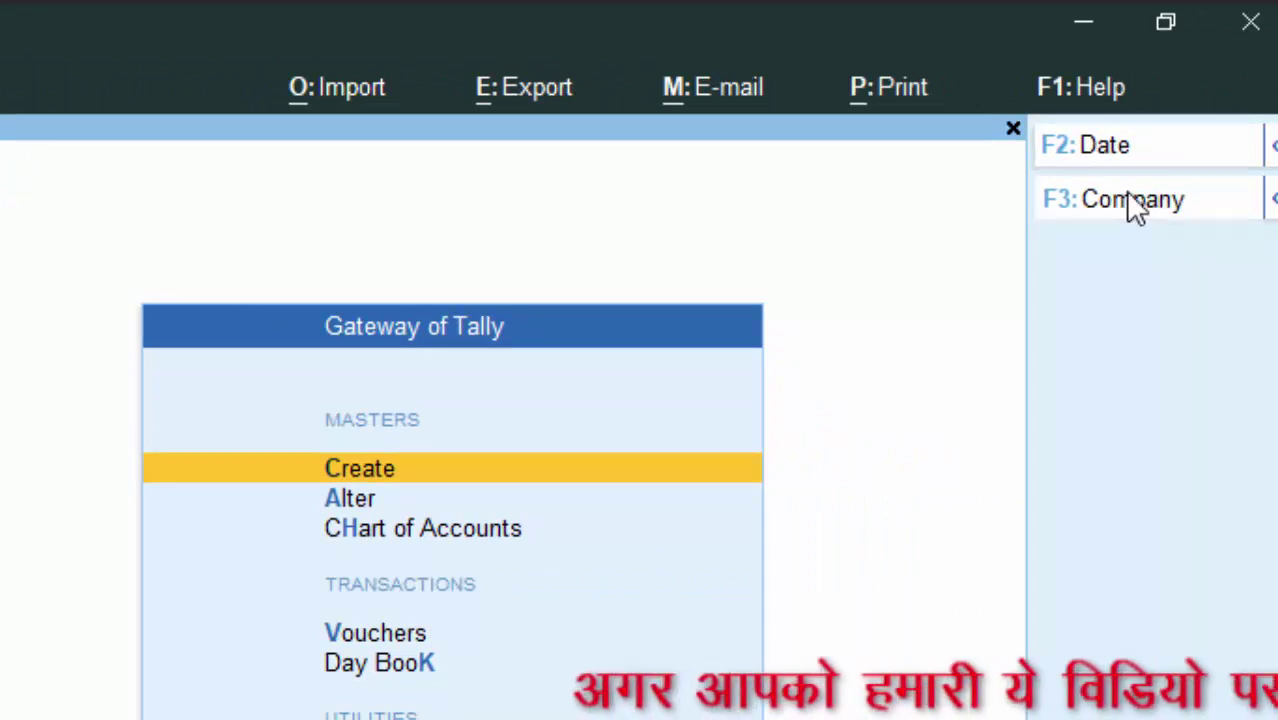
left_click(1131, 200)
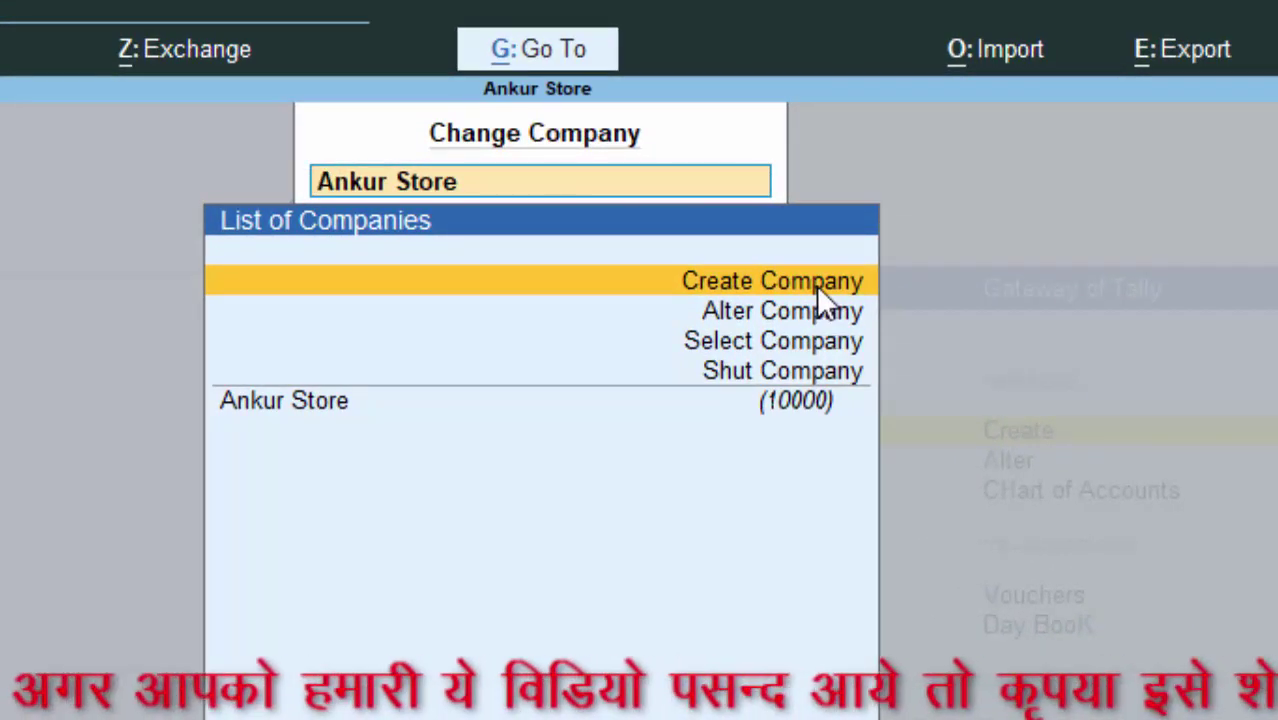
left_click(816, 287)
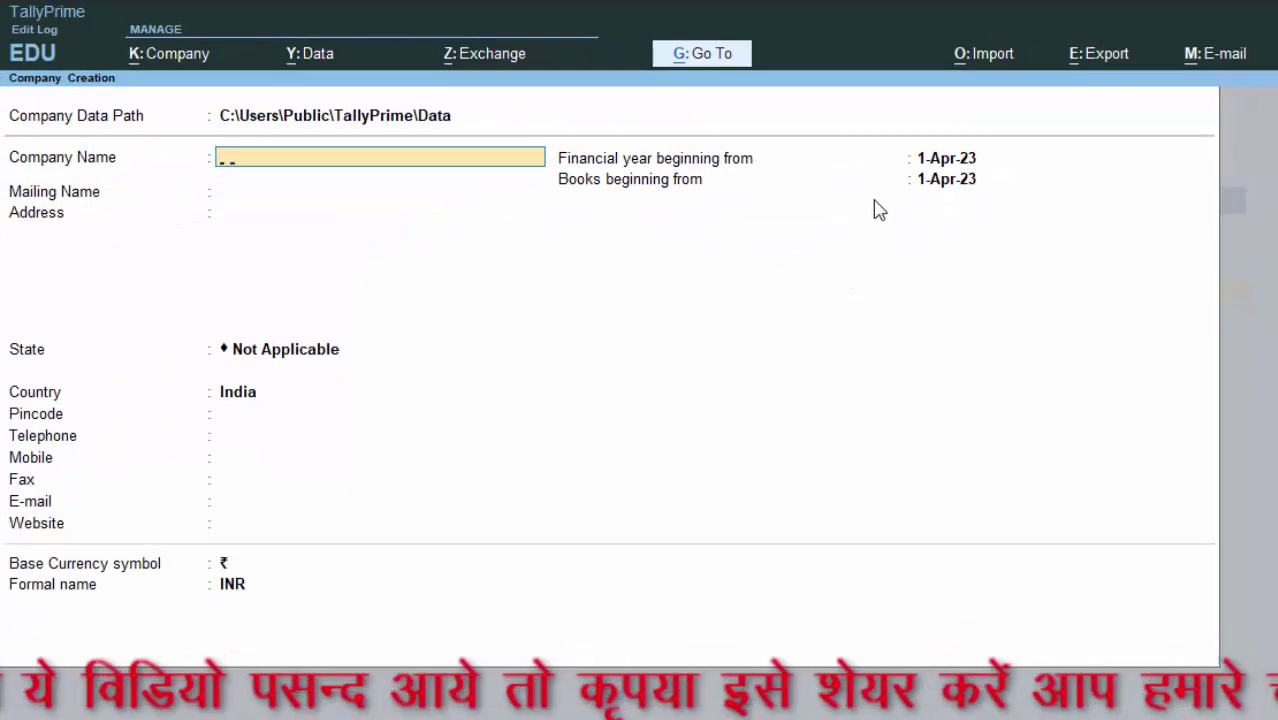
Name the new company Asian Company, keep the same mailing name, and fill in its address.
type("Asian Company")
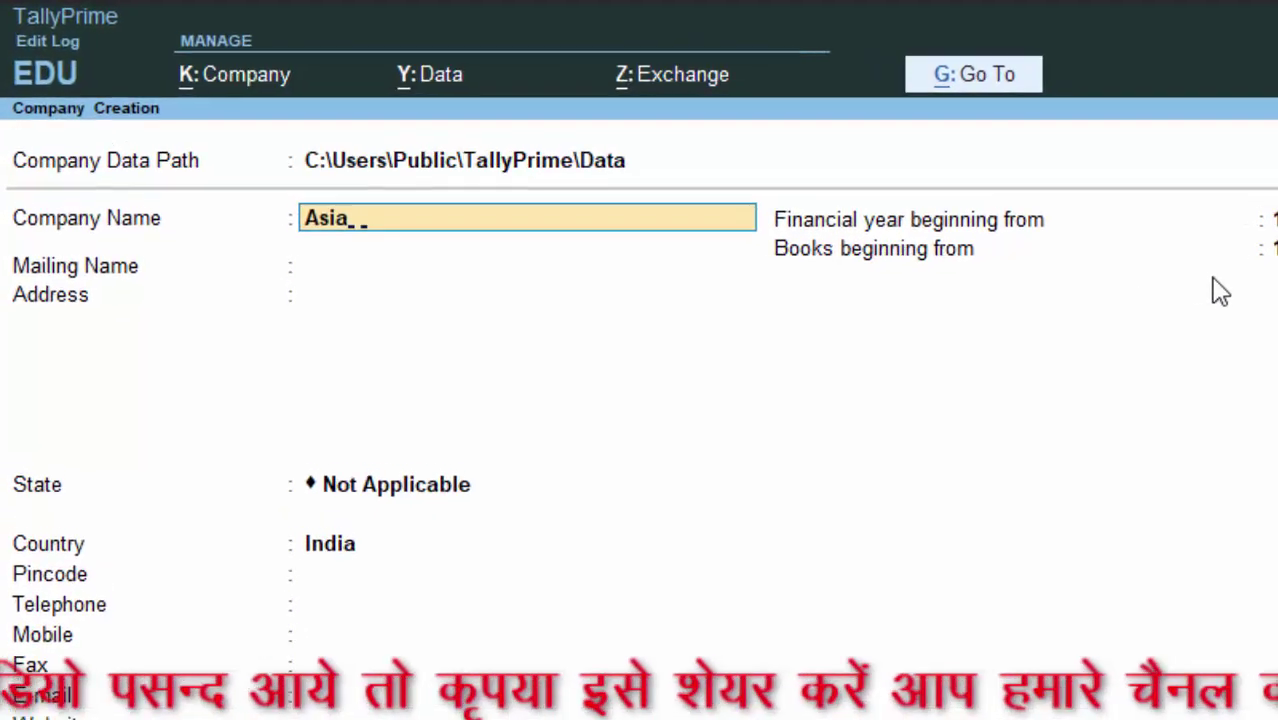
key("Return")
key("Return")
type("New Col")
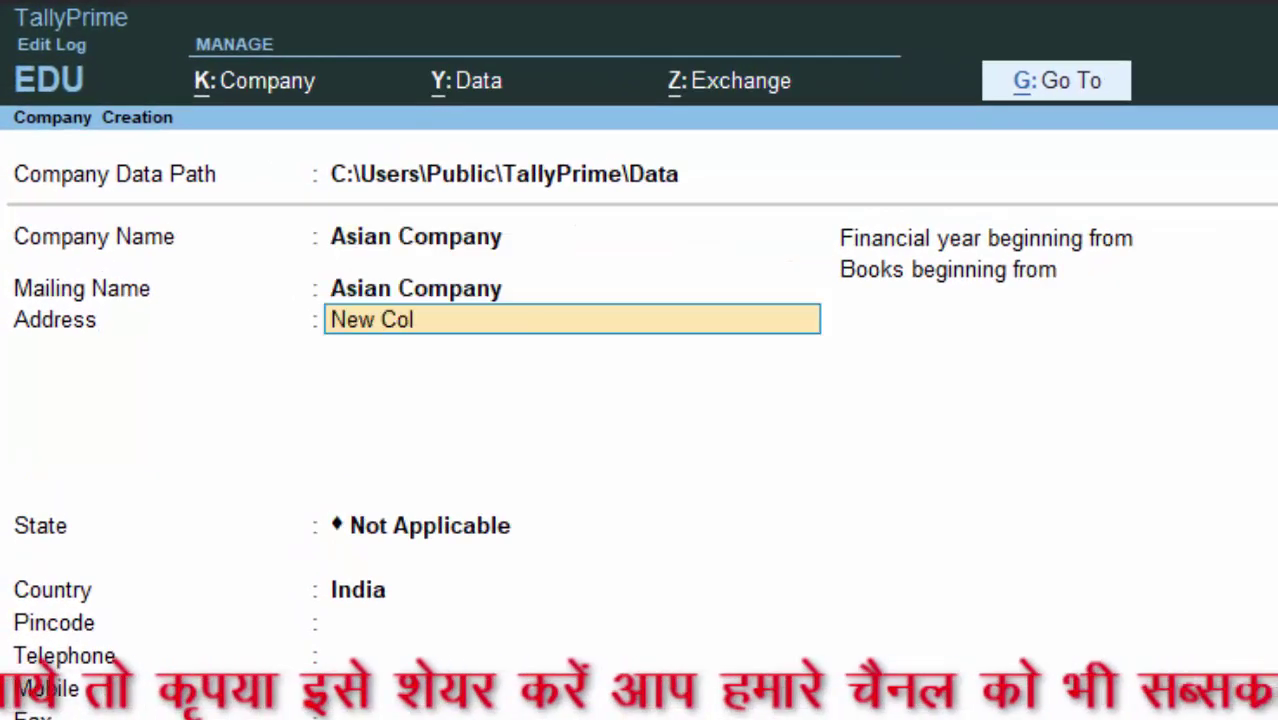
type("ony deoria")
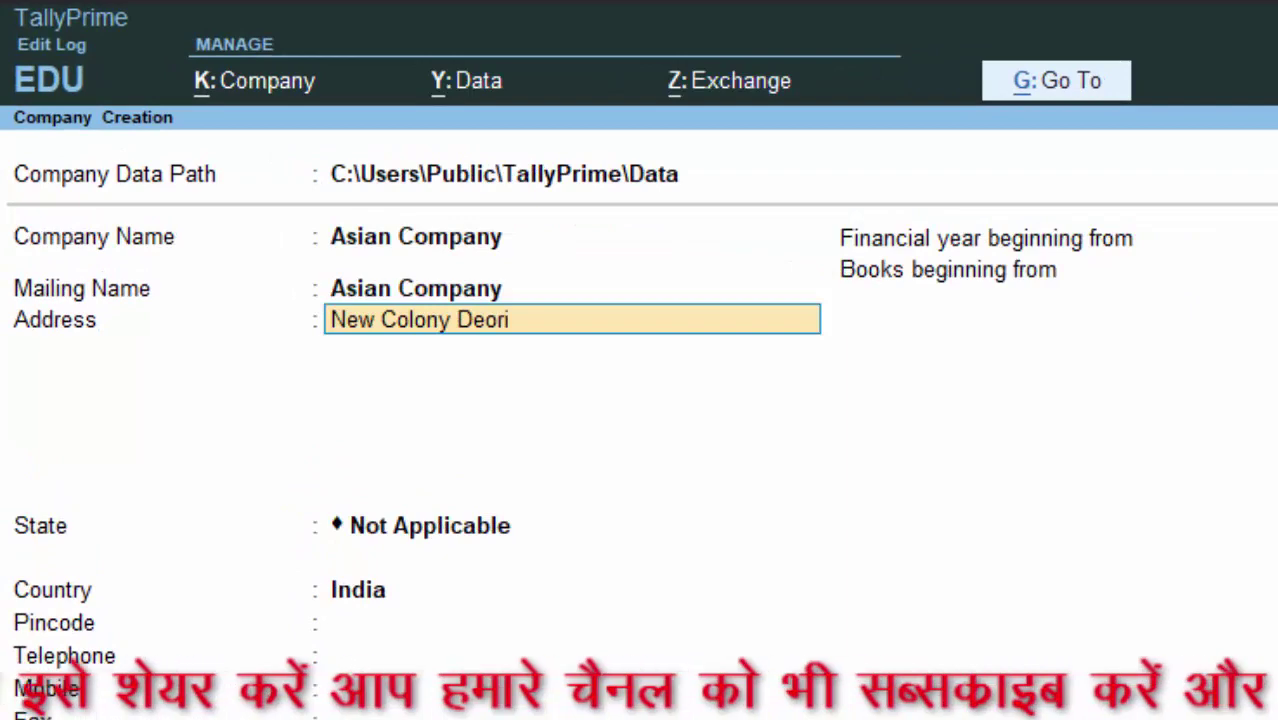
key("Return")
key("Return")
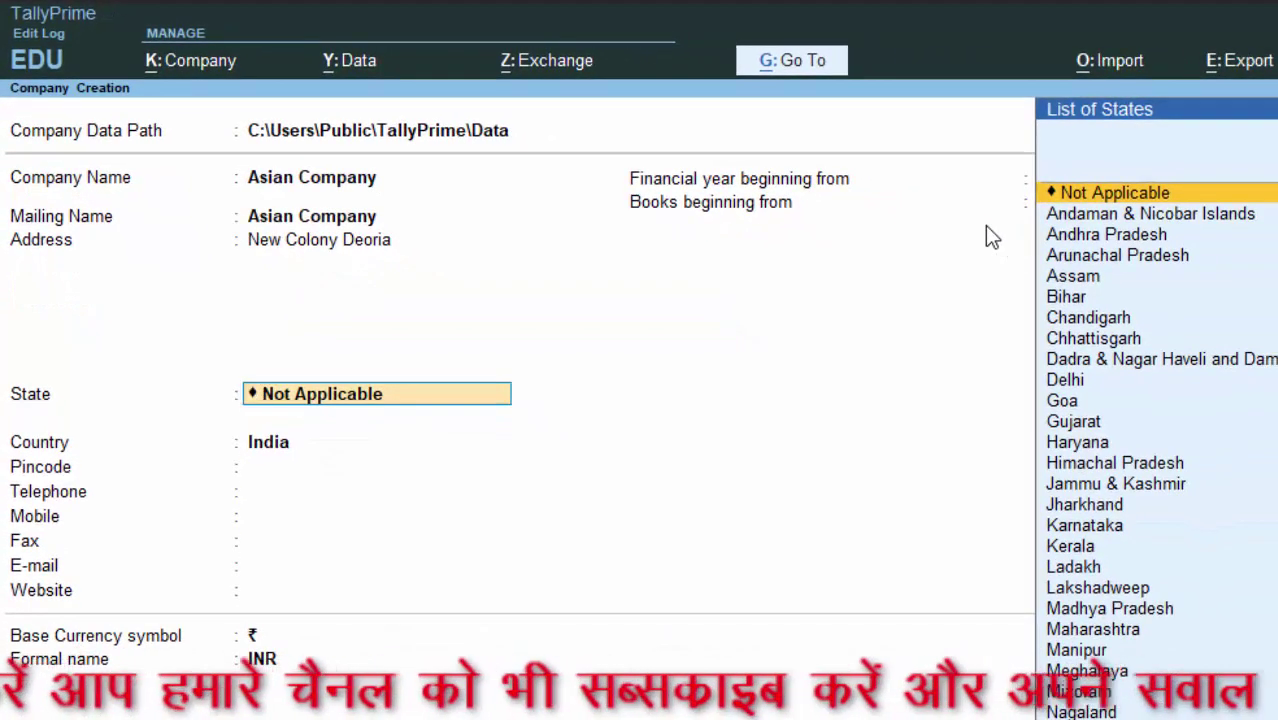
Set the company's state to Uttar Pradesh, keep India as the country, and enter the postal pincode.
type("U")
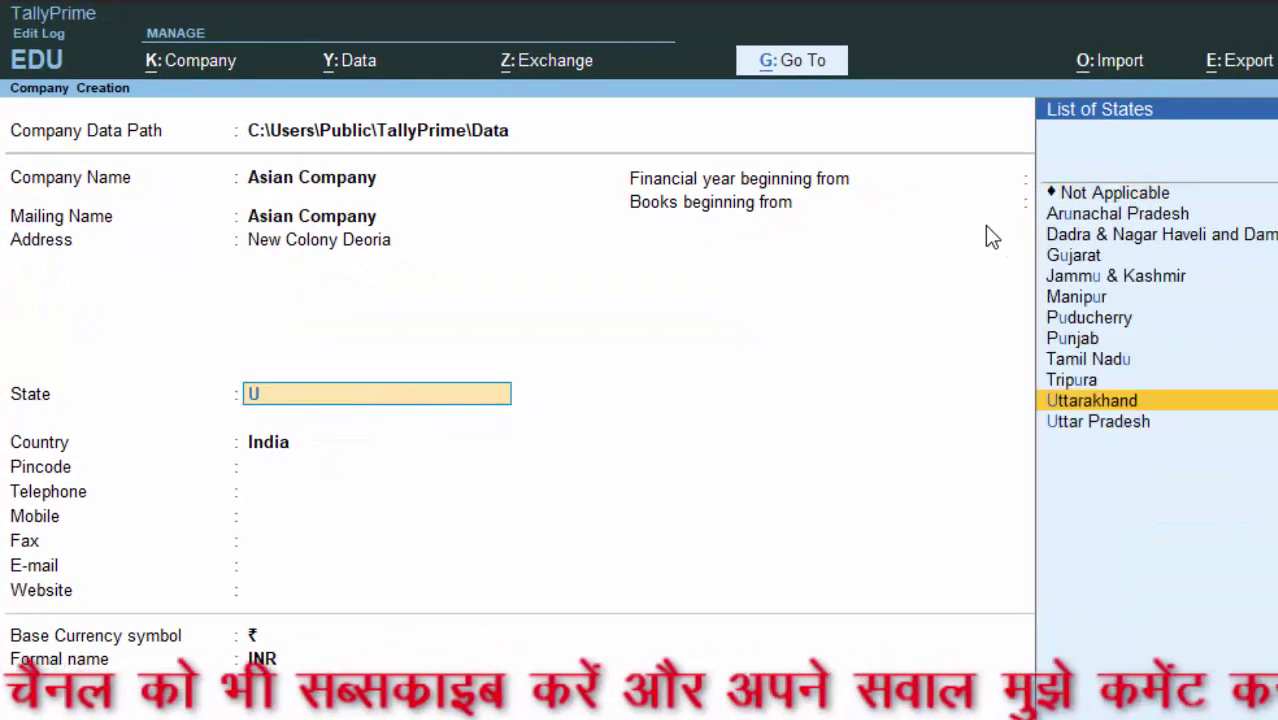
key("Down")
key("Return")
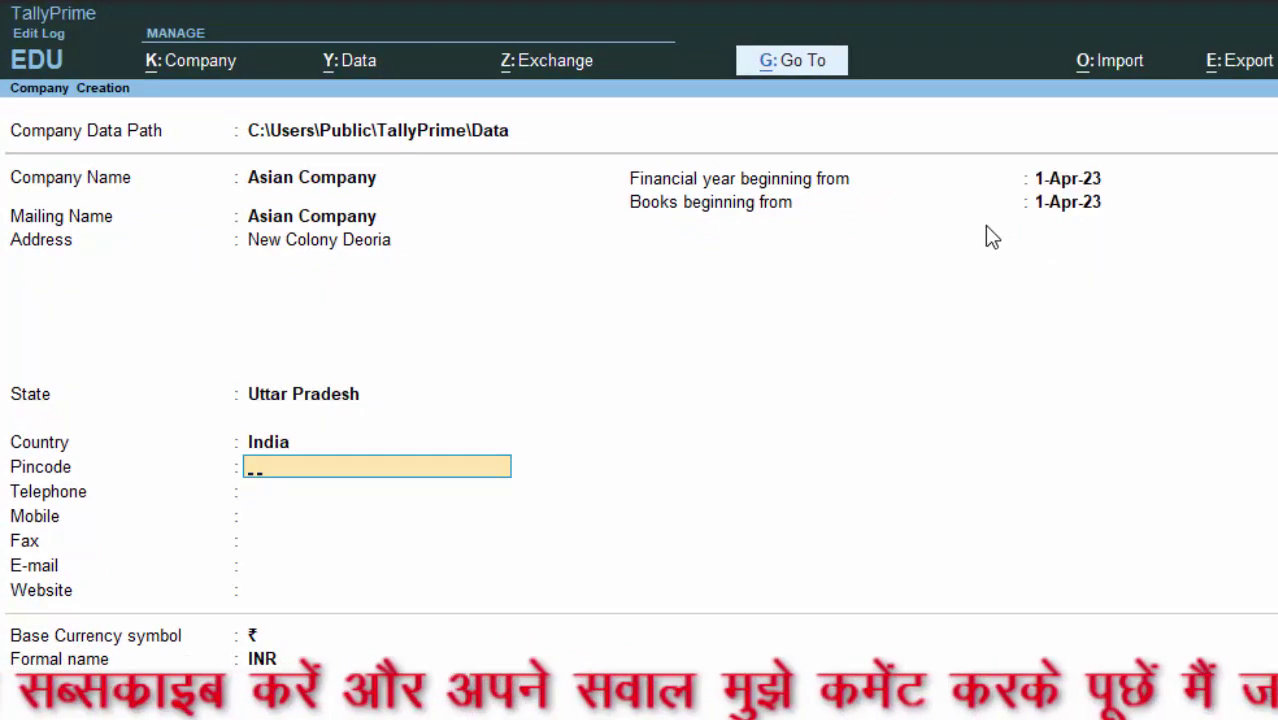
type("274401")
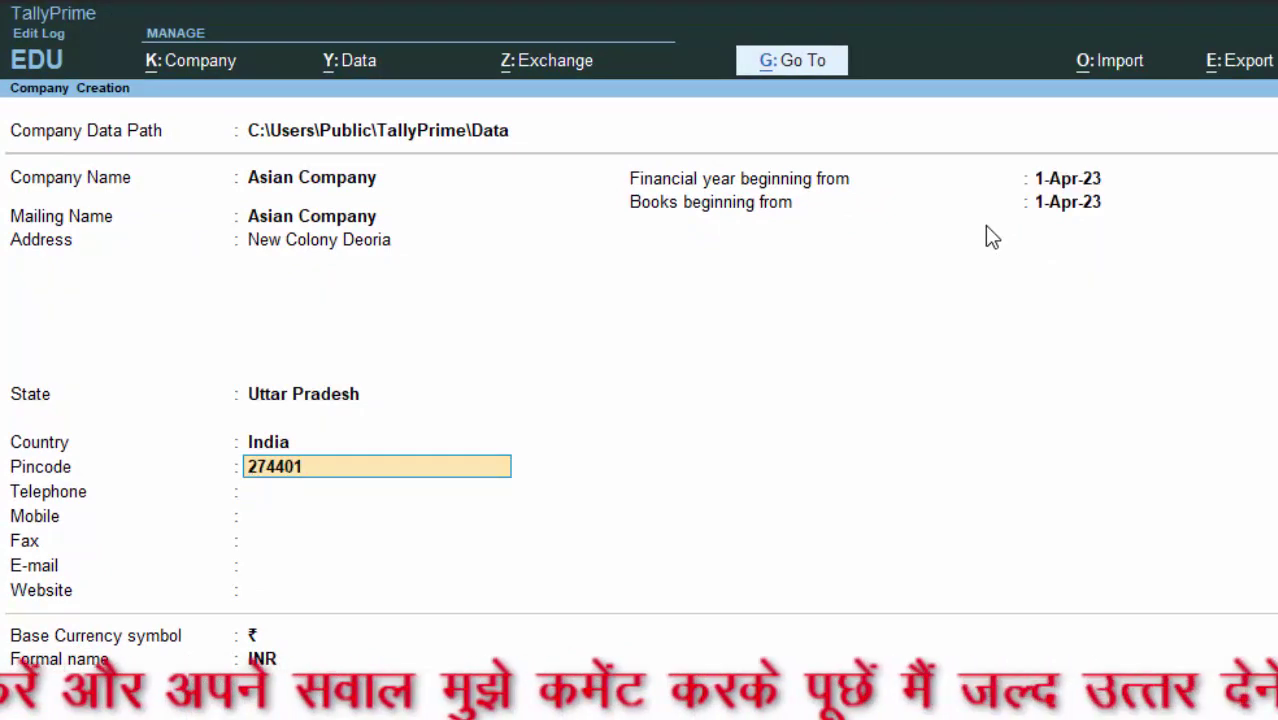
key("Return")
Leave the contact fields empty, keep the 1-Apr-23 start dates and INR currency, and save the new company.
key("Return")
key("Return")
key("Return")
key("Return")
key("Return")
key("Return")
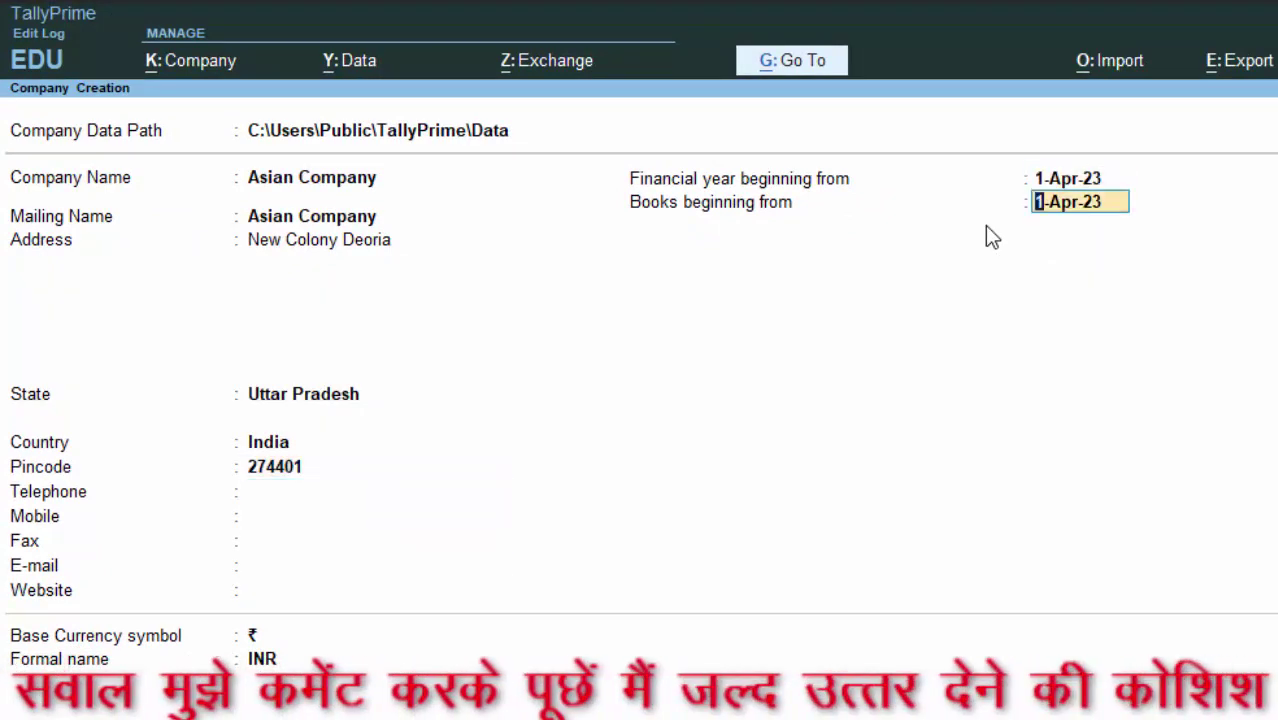
key("Return")
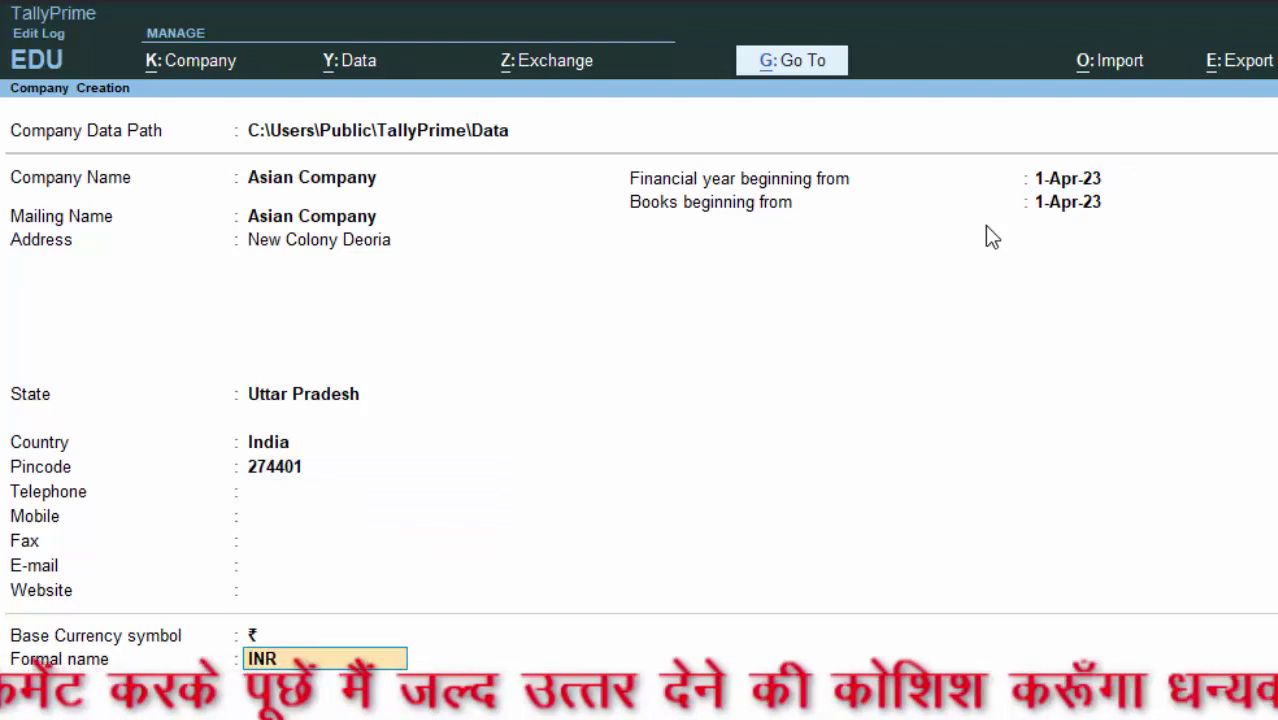
key("Return")
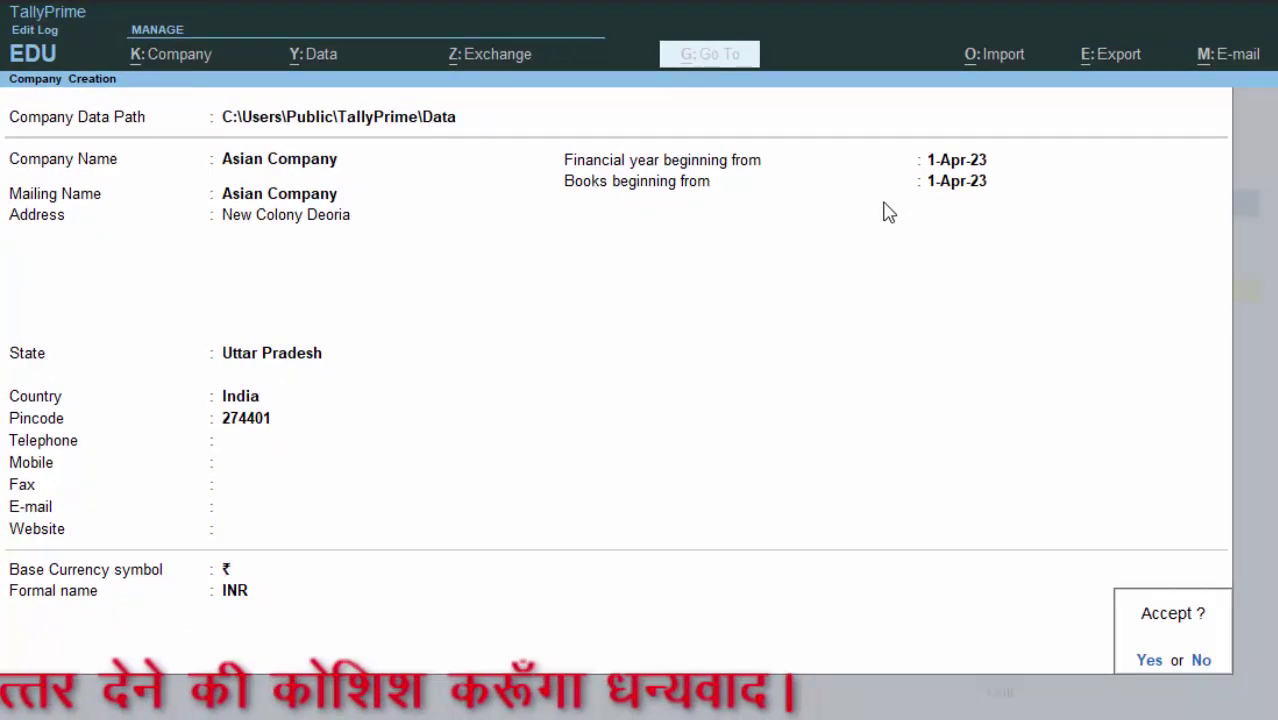
key("Return")
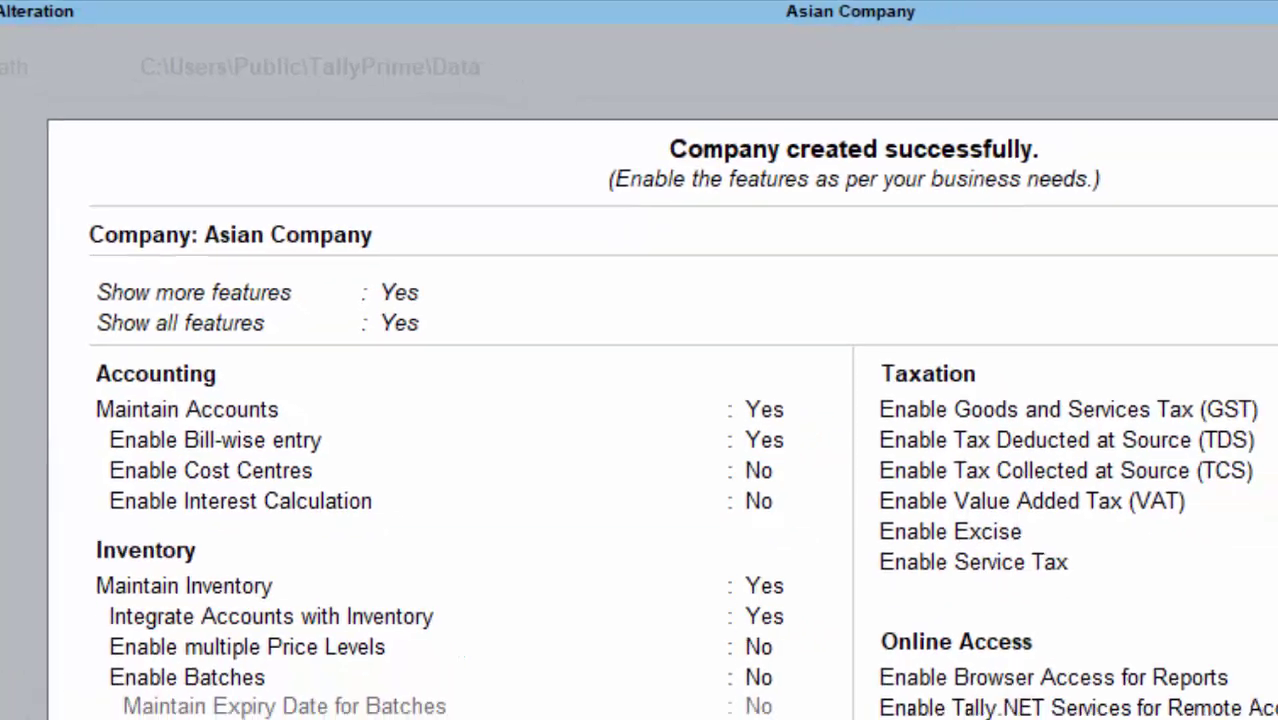
Enable Goods and Services Tax (GST) for the company, keeping Uttar Pradesh, Regular registration and applicability from 1-Apr-23.
left_click(1246, 333)
type("y")
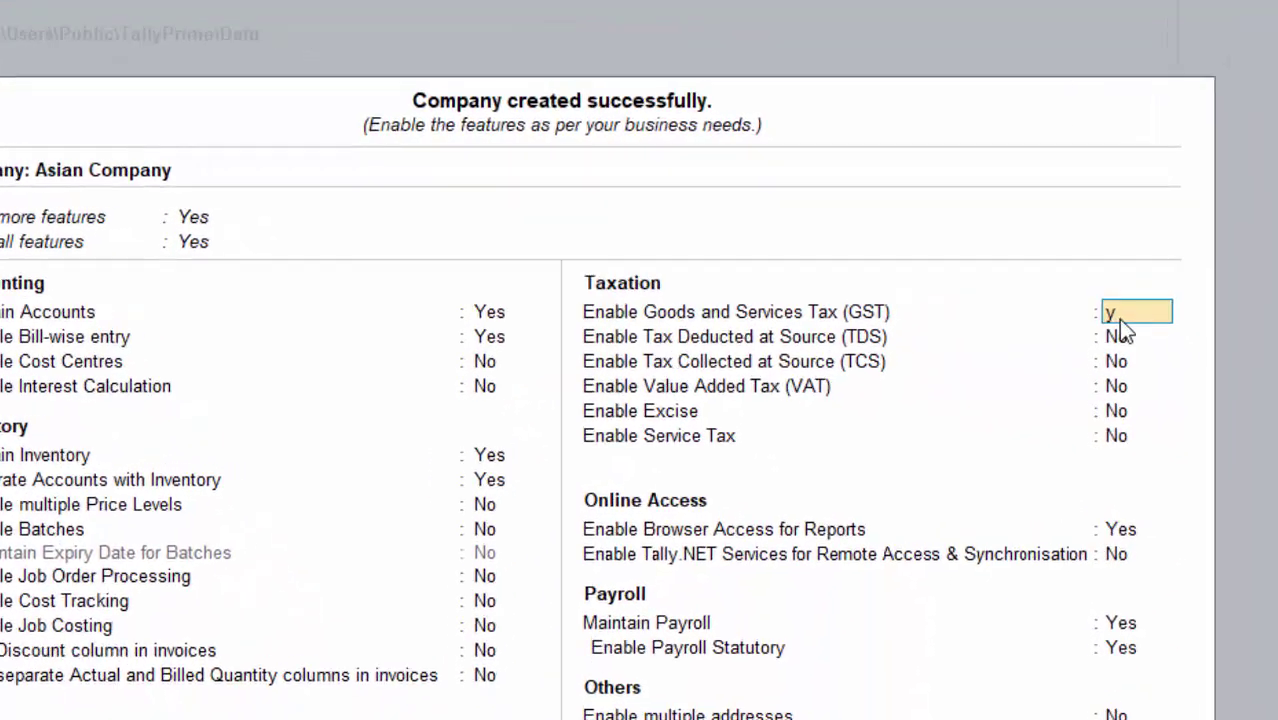
key("Return")
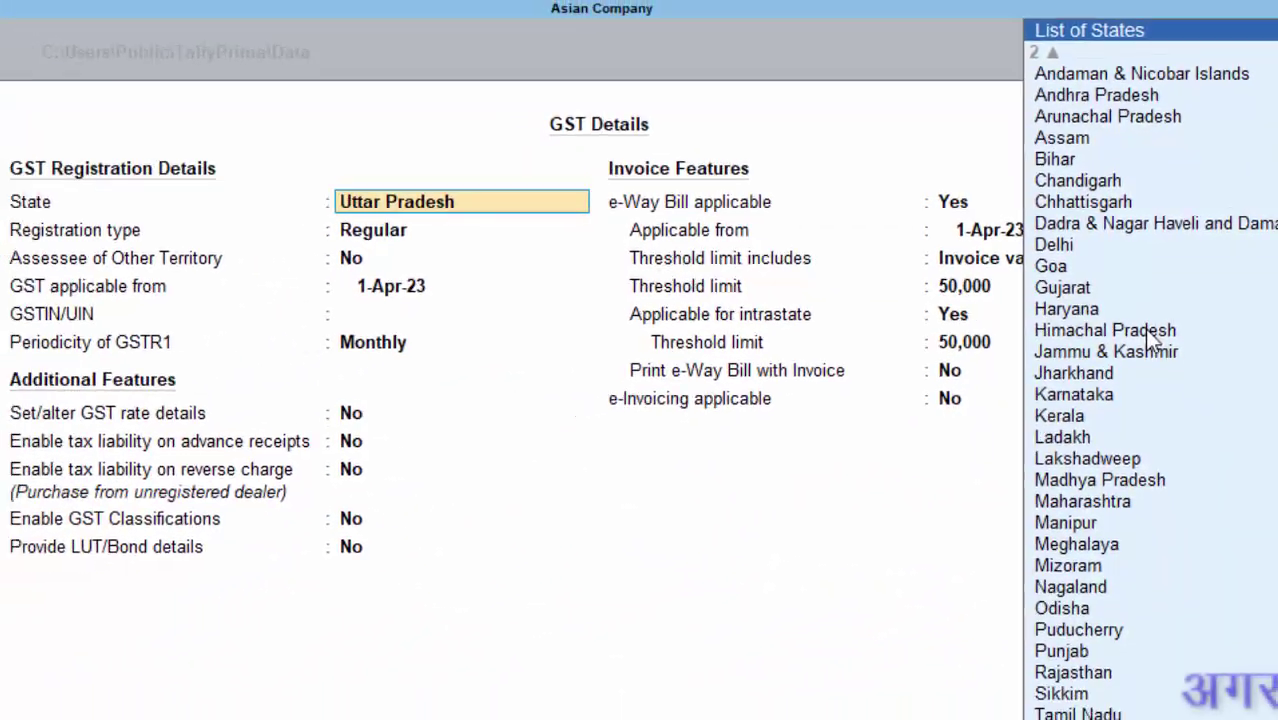
key("Return")
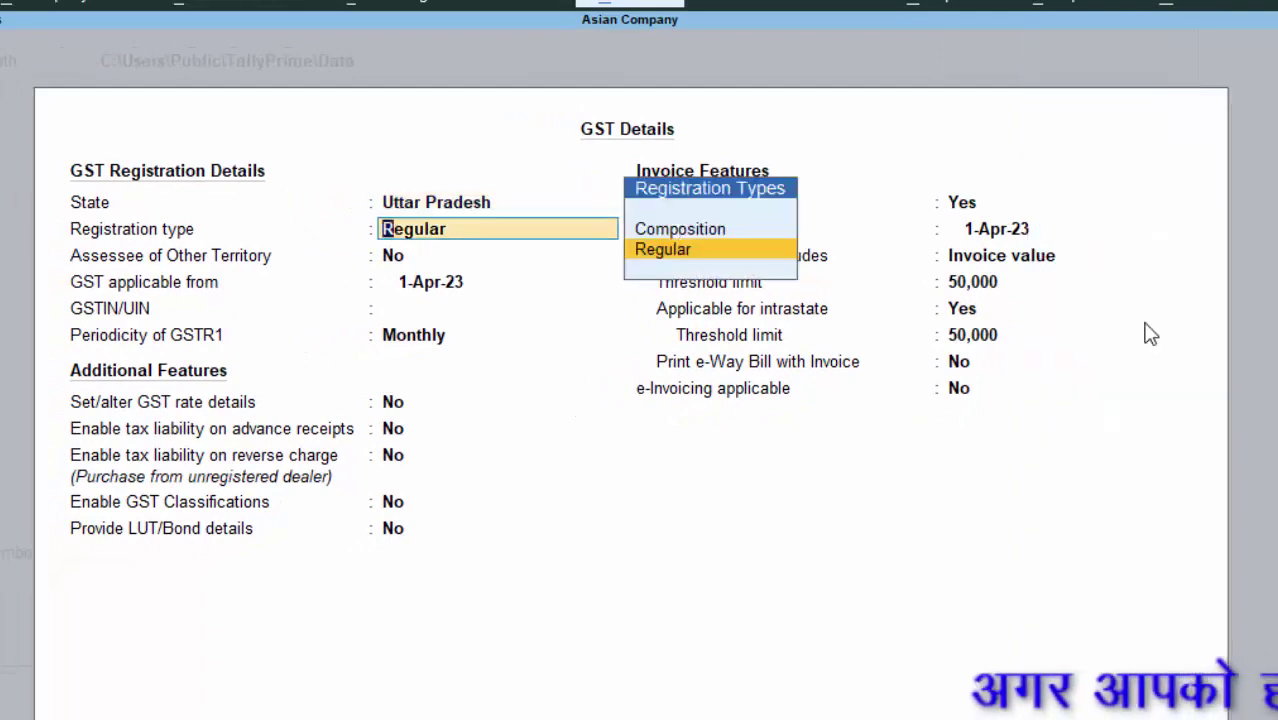
key("Return")
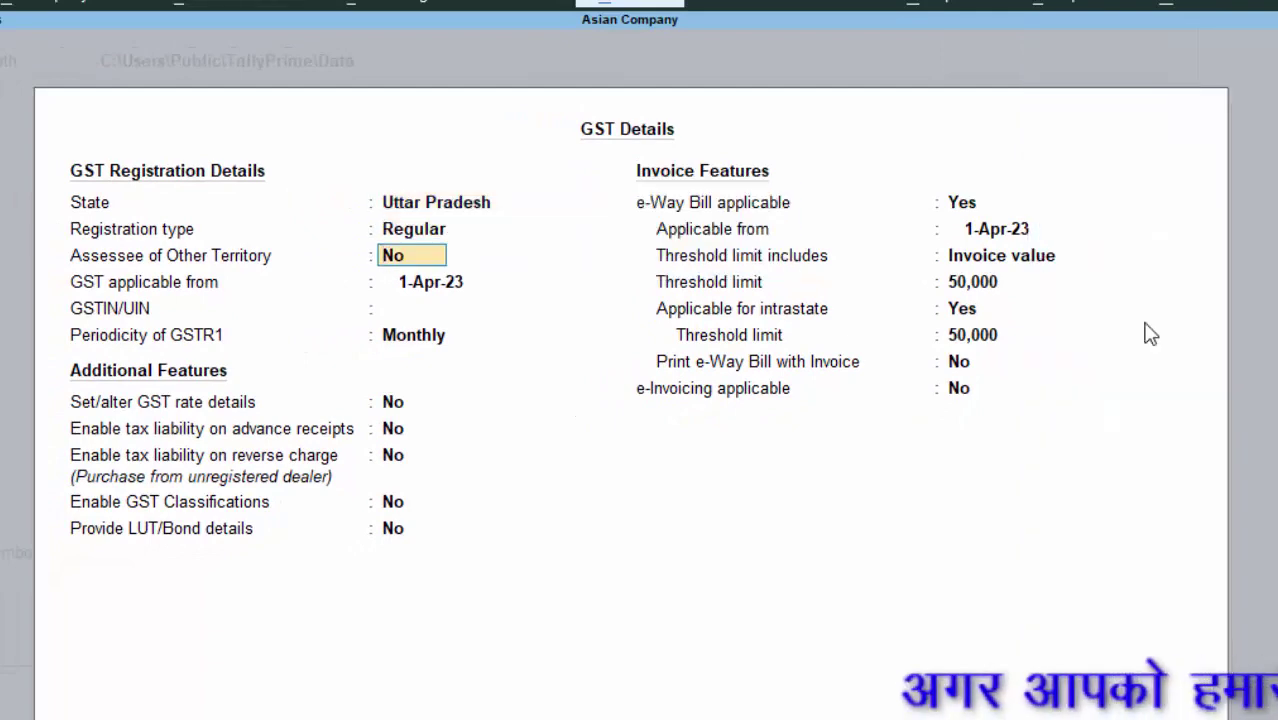
key("Return")
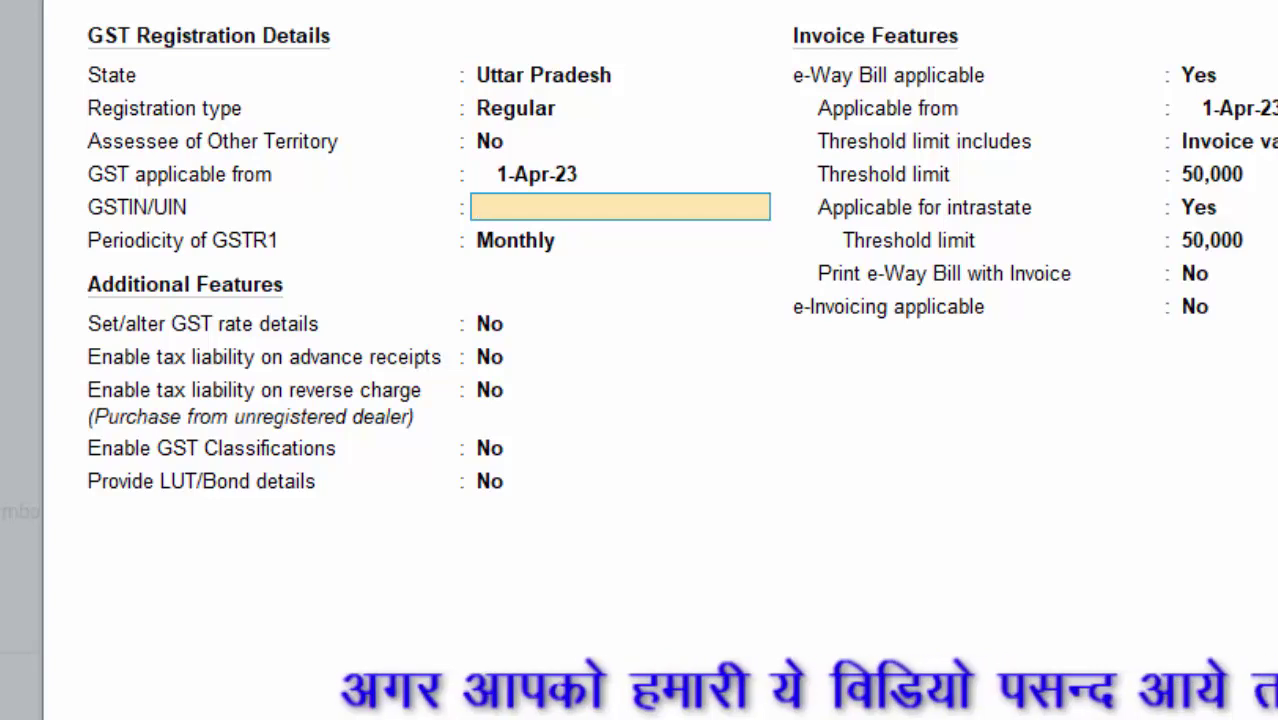
Enter the company's GSTIN/UIN and keep the periodicity of GSTR1 as Monthly.
type("DBFSJJ")
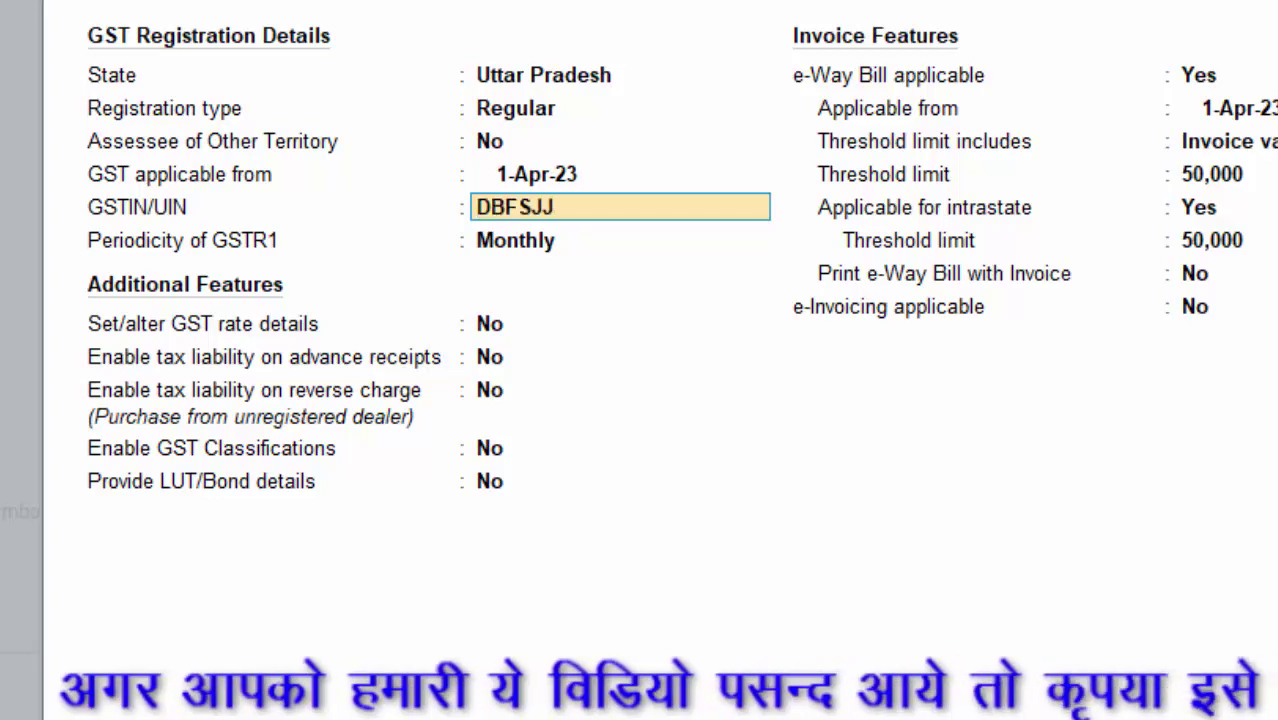
type("SDSD44")
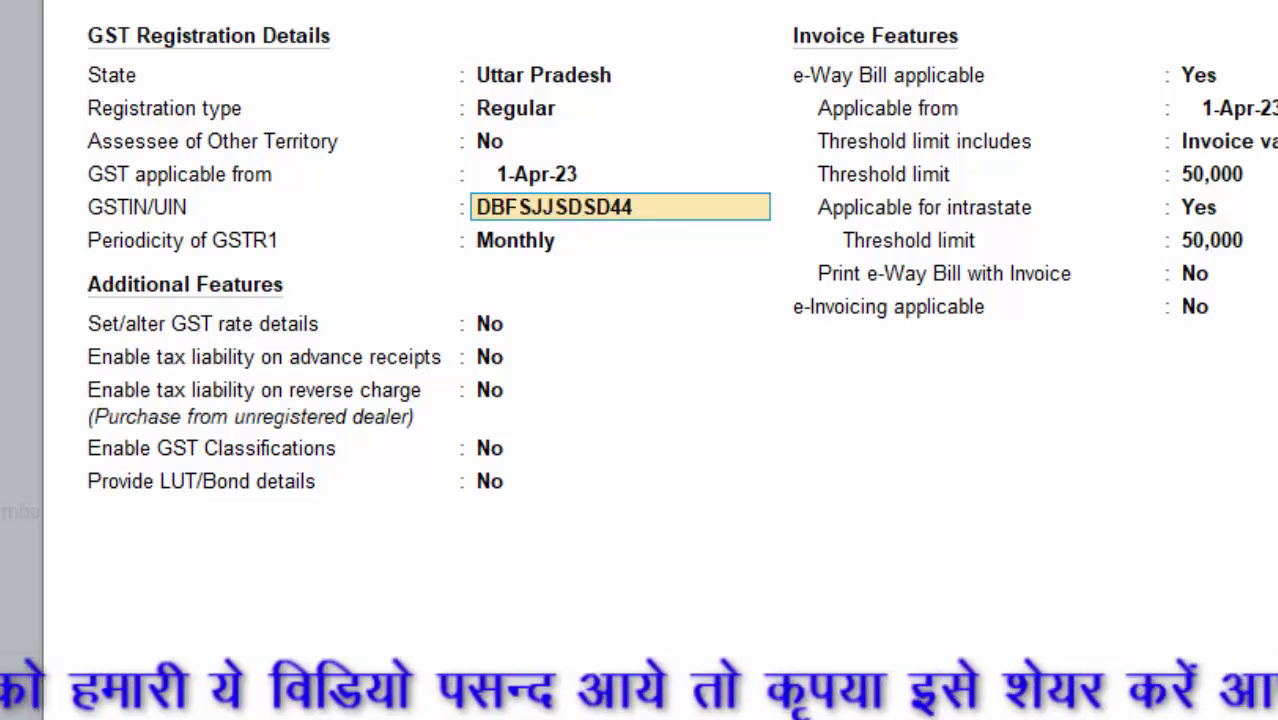
key("Return")
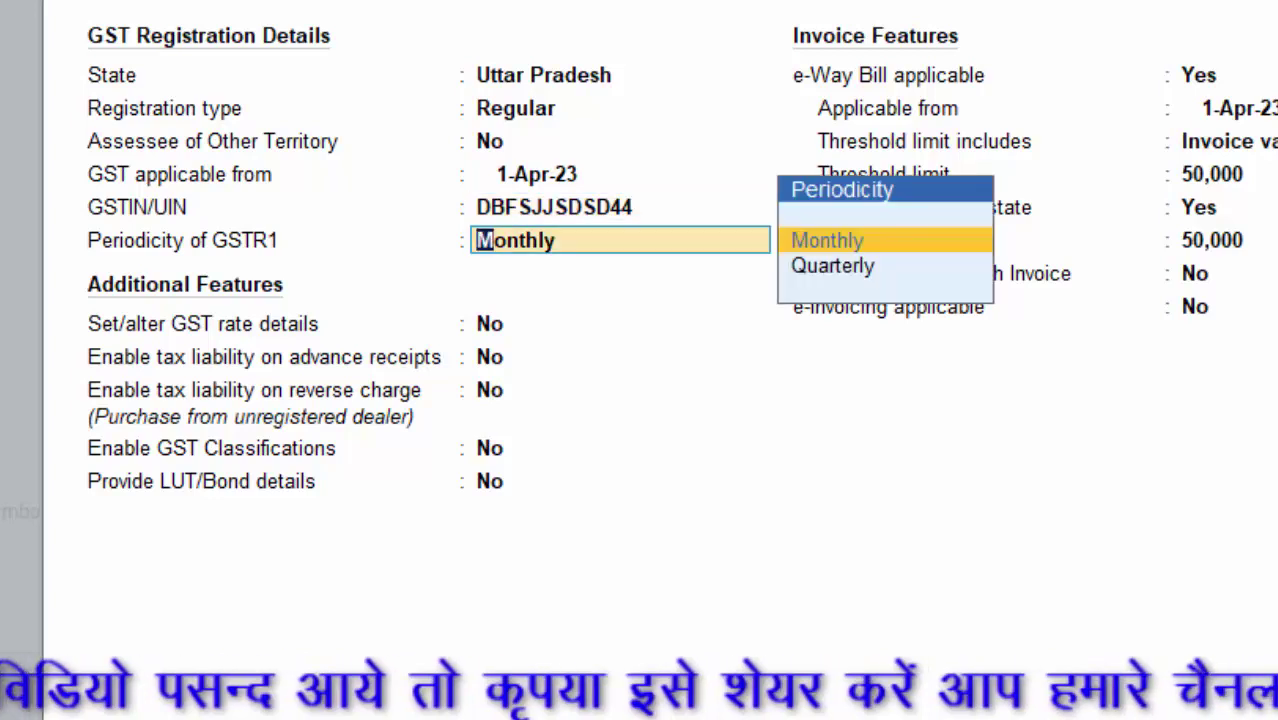
key("Return")
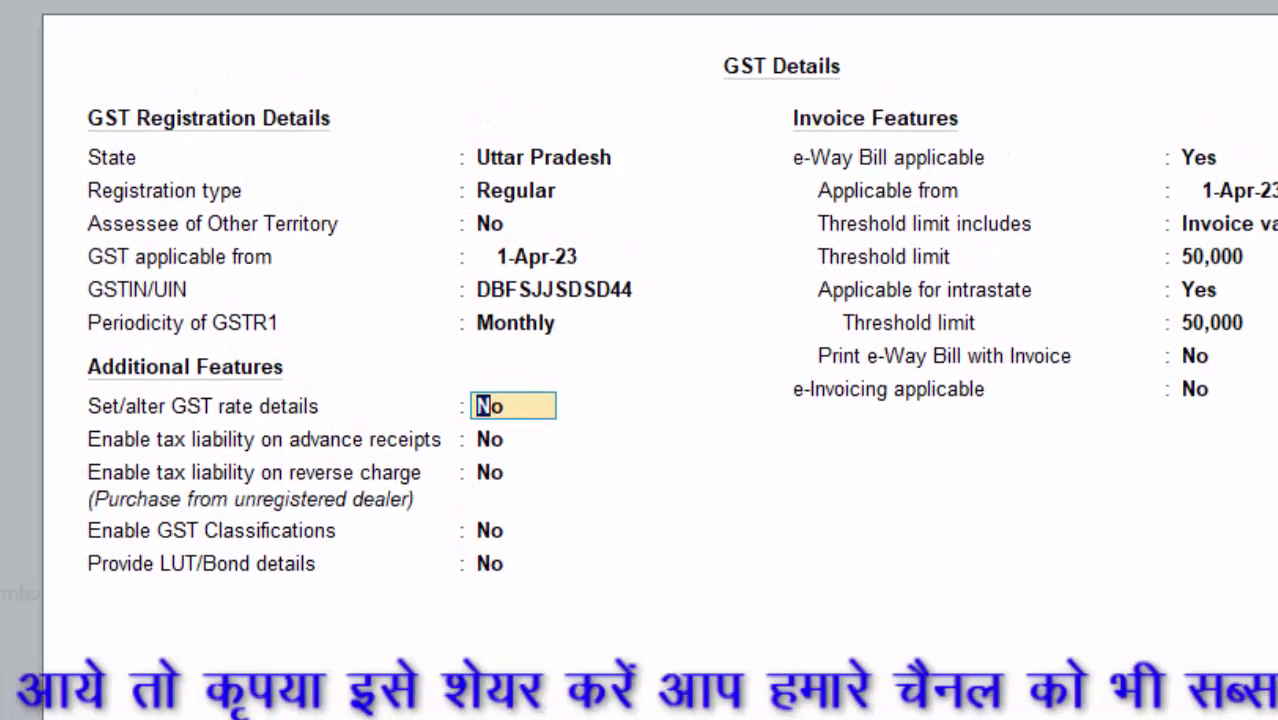
Enable the company's GST rate details, set taxability to Taxable, and set the integrated tax rate to 12%.
type("y")
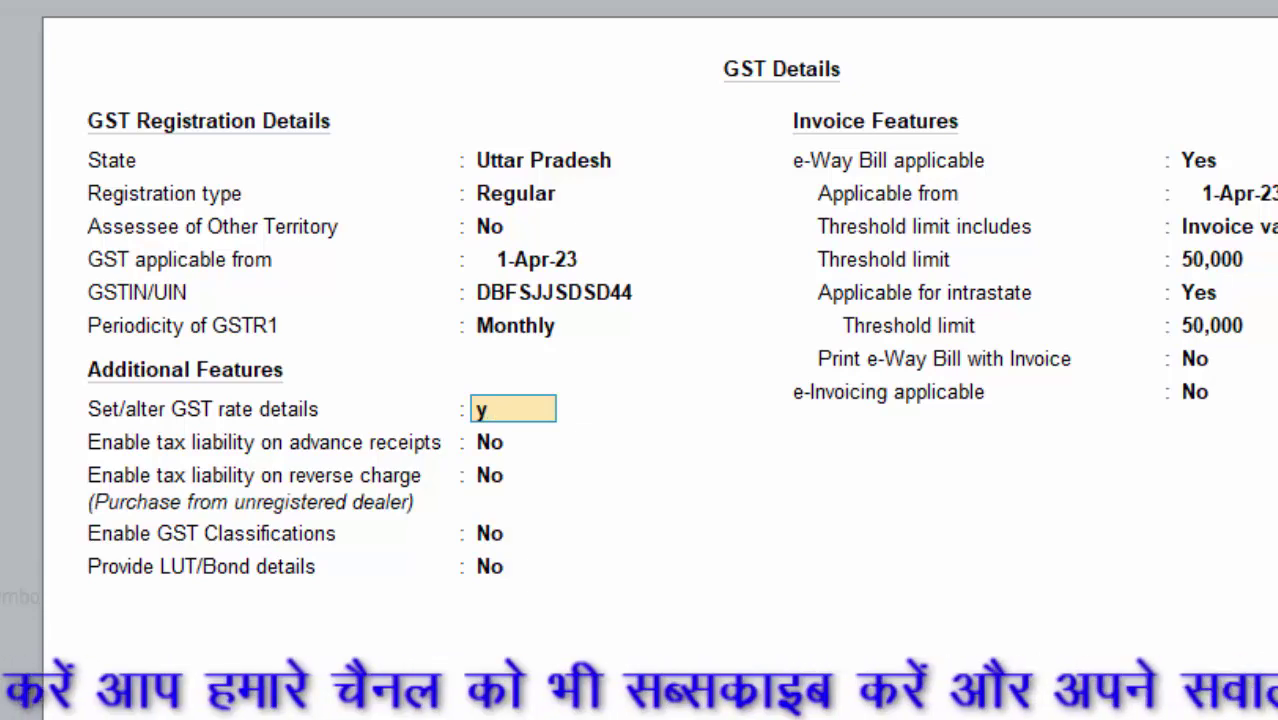
key("Return")
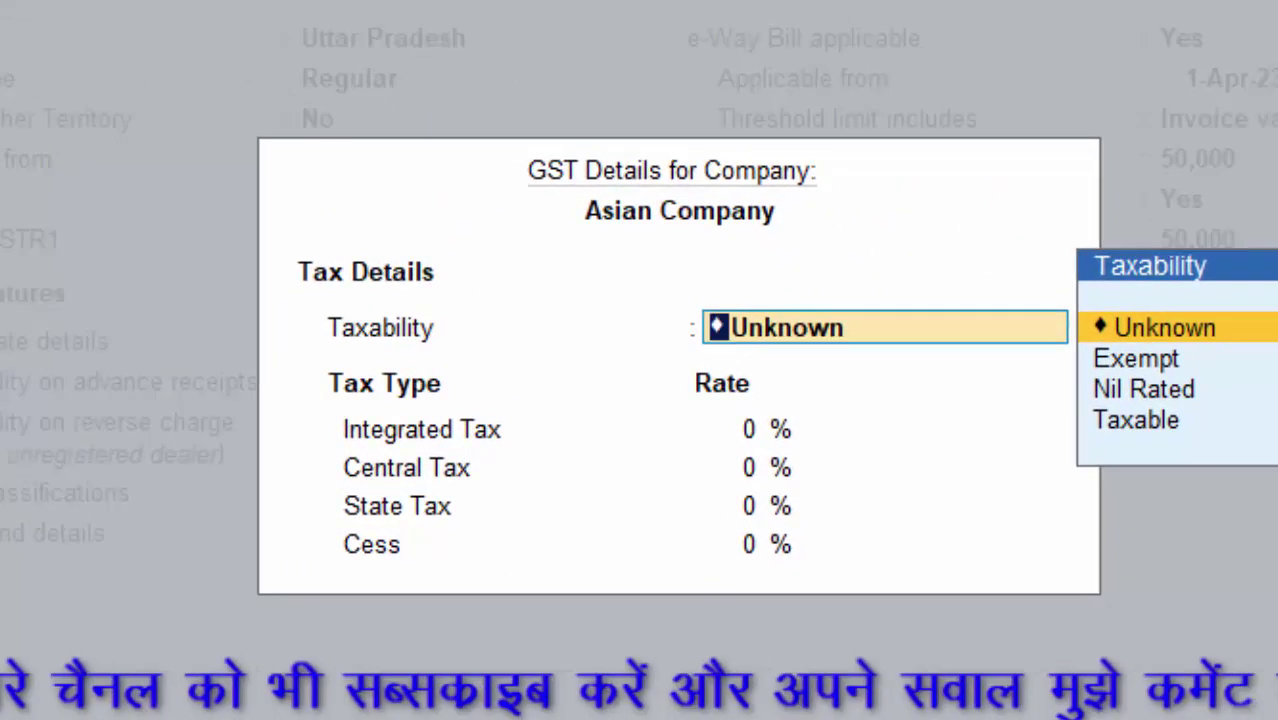
key("Down")
key("Down")
key("Down")
key("Return")
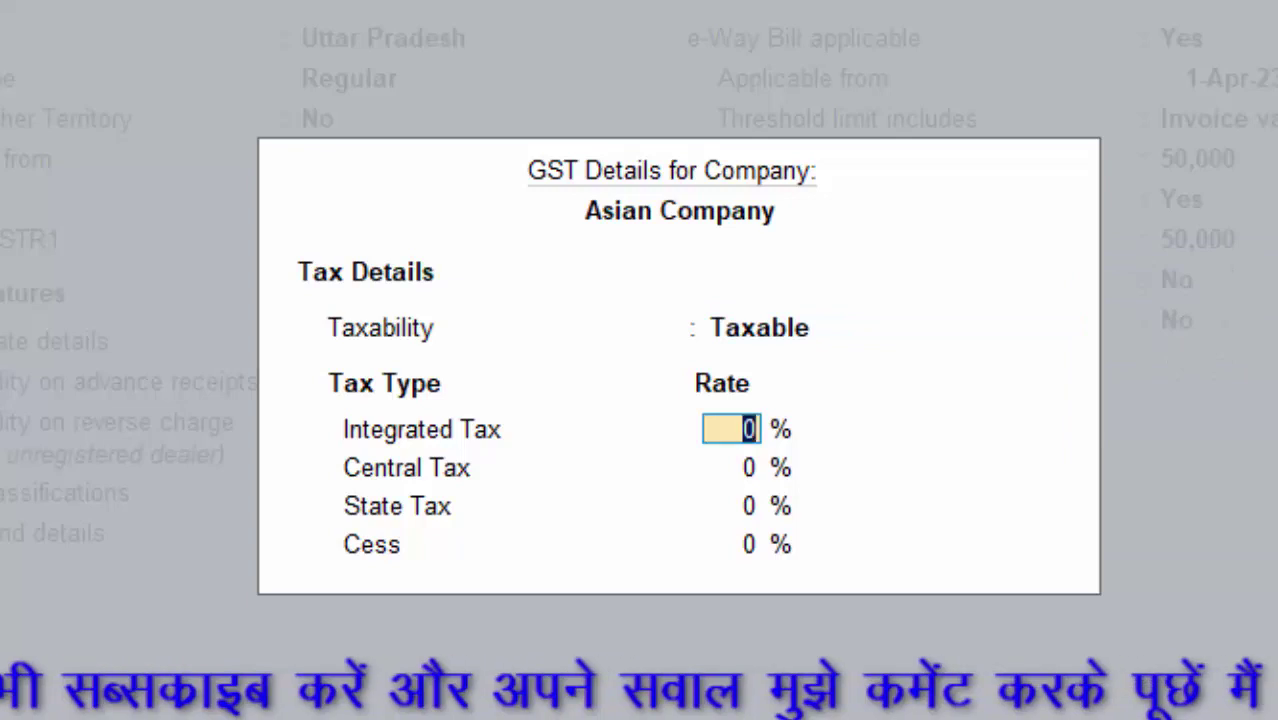
type("12")
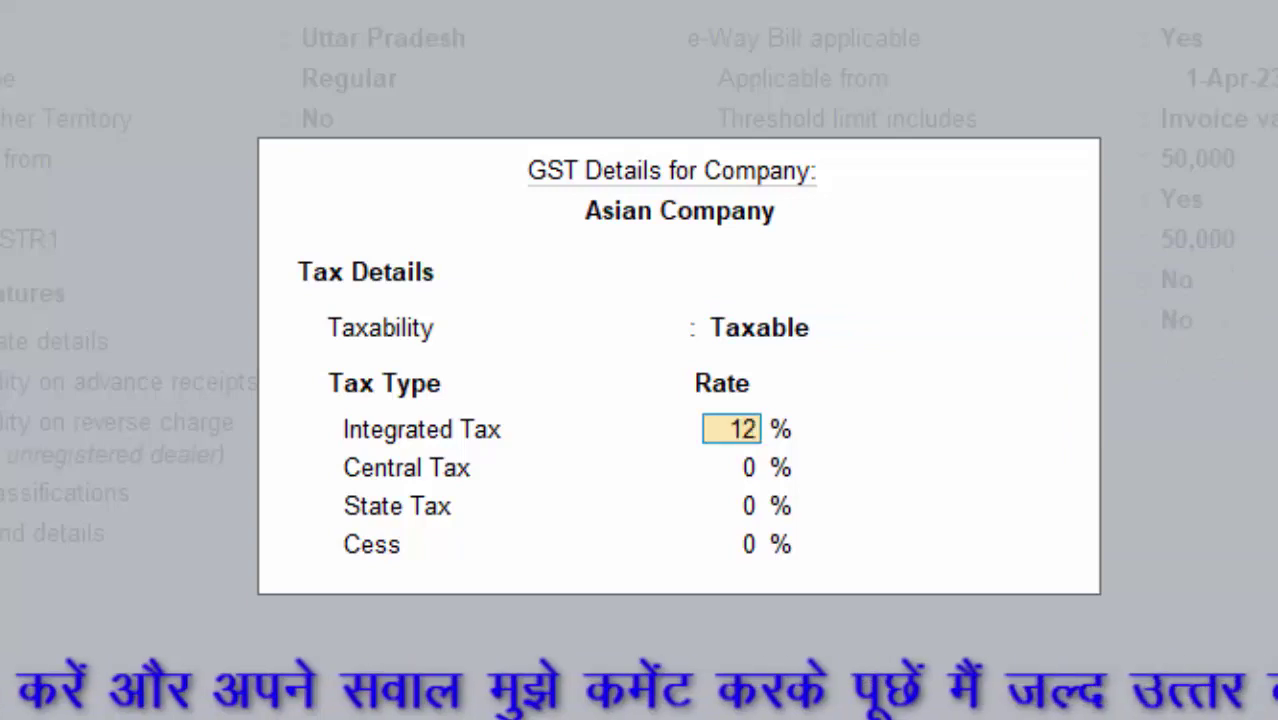
key("Return")
key("Return")
key("Return")
key("Return")
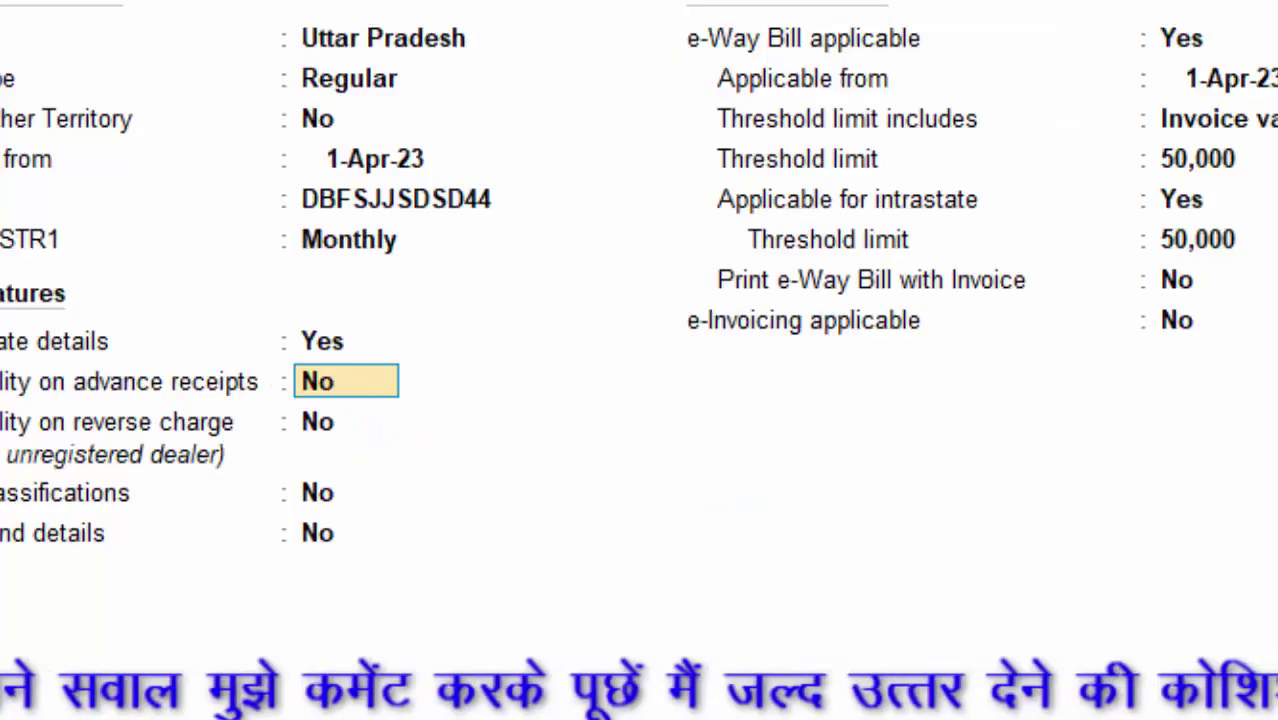
Keep the remaining additional GST features off, set e-Way Bill applicable to No, and save the GST details and company features.
key("Return")
key("Return")
key("Return")
key("Return")
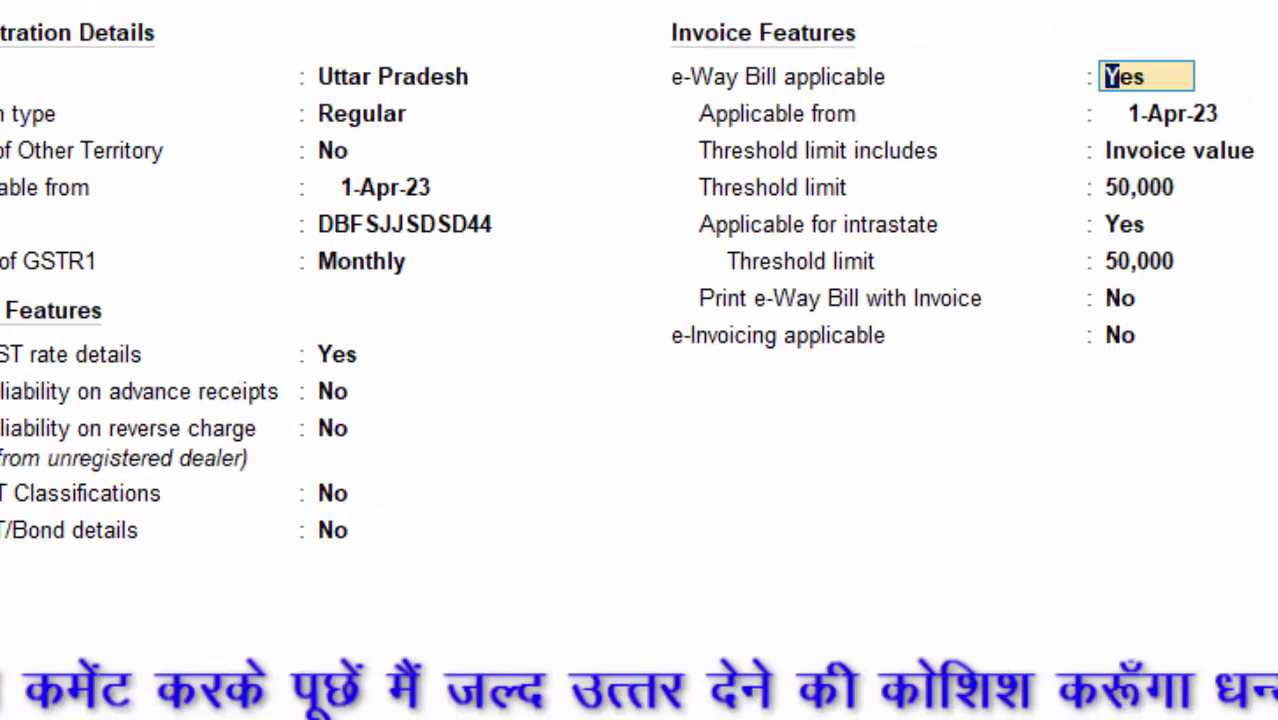
type("n")
key("Return")
key("Return")
key("Return")
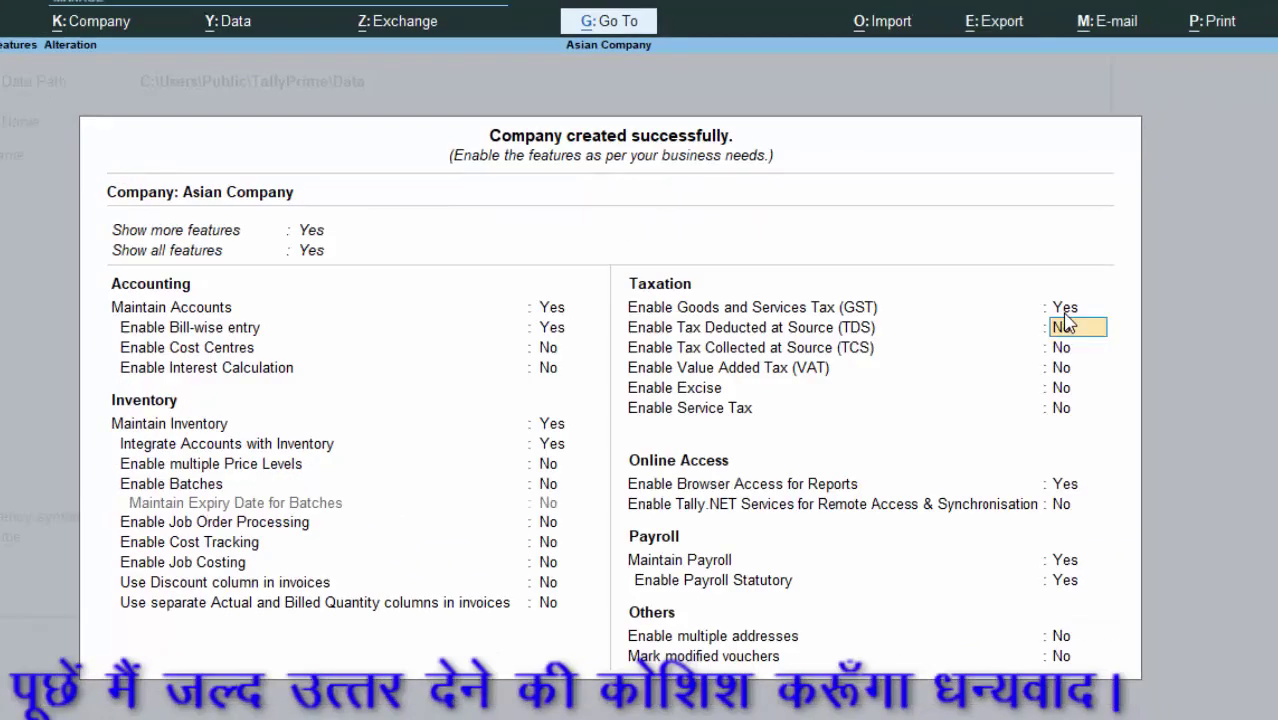
key("ctrl+a")
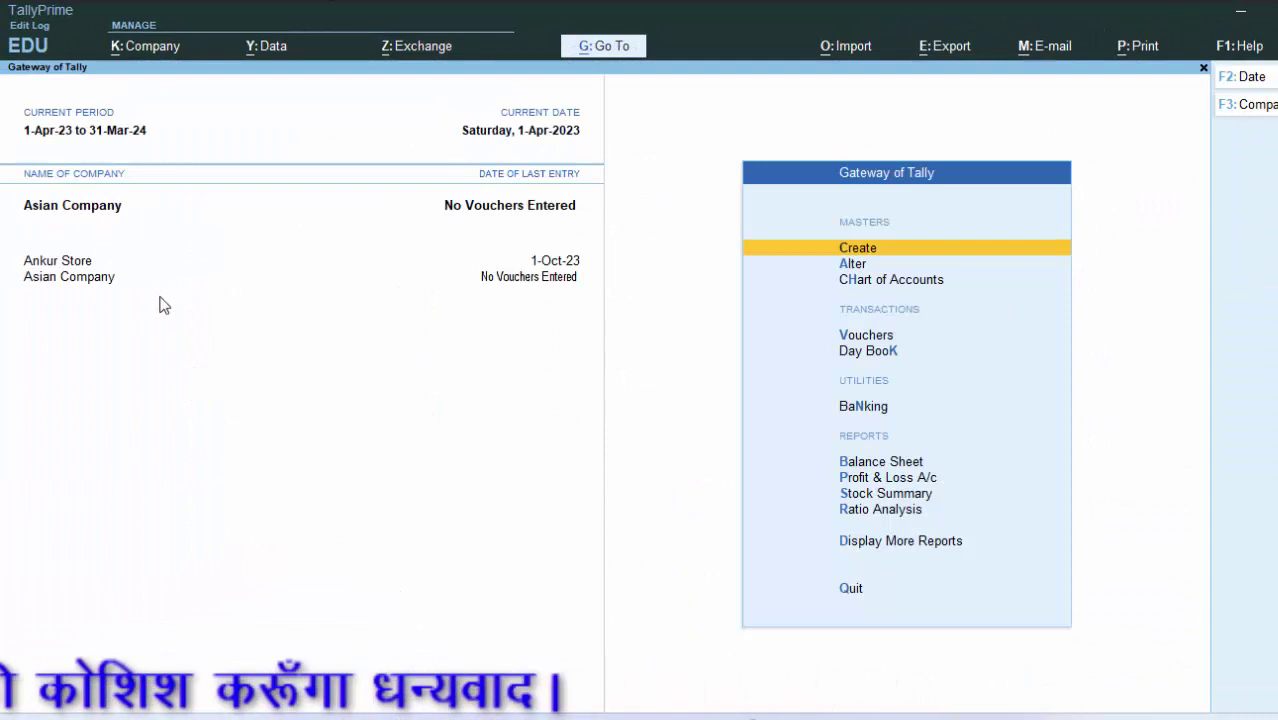
Start a receipt voucher numbered 1 dated 1-Apr-23 and choose Cash as the receiving account.
key("v")
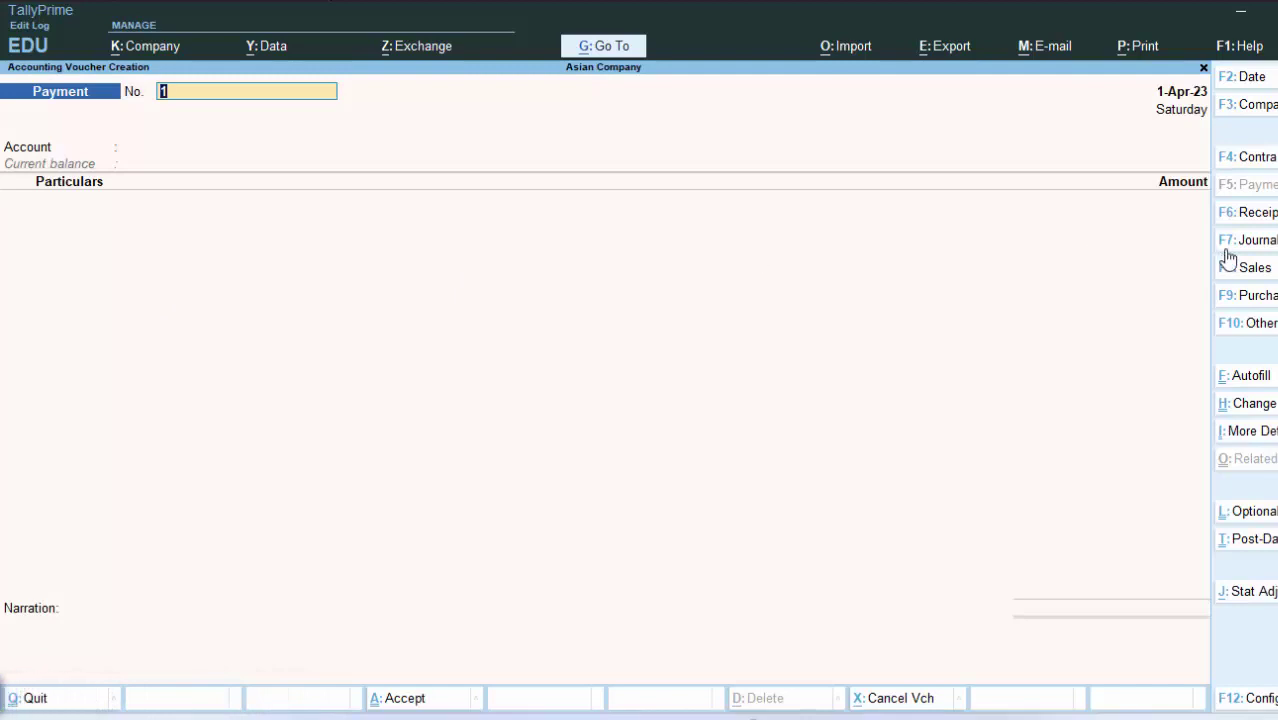
left_click(1240, 213)
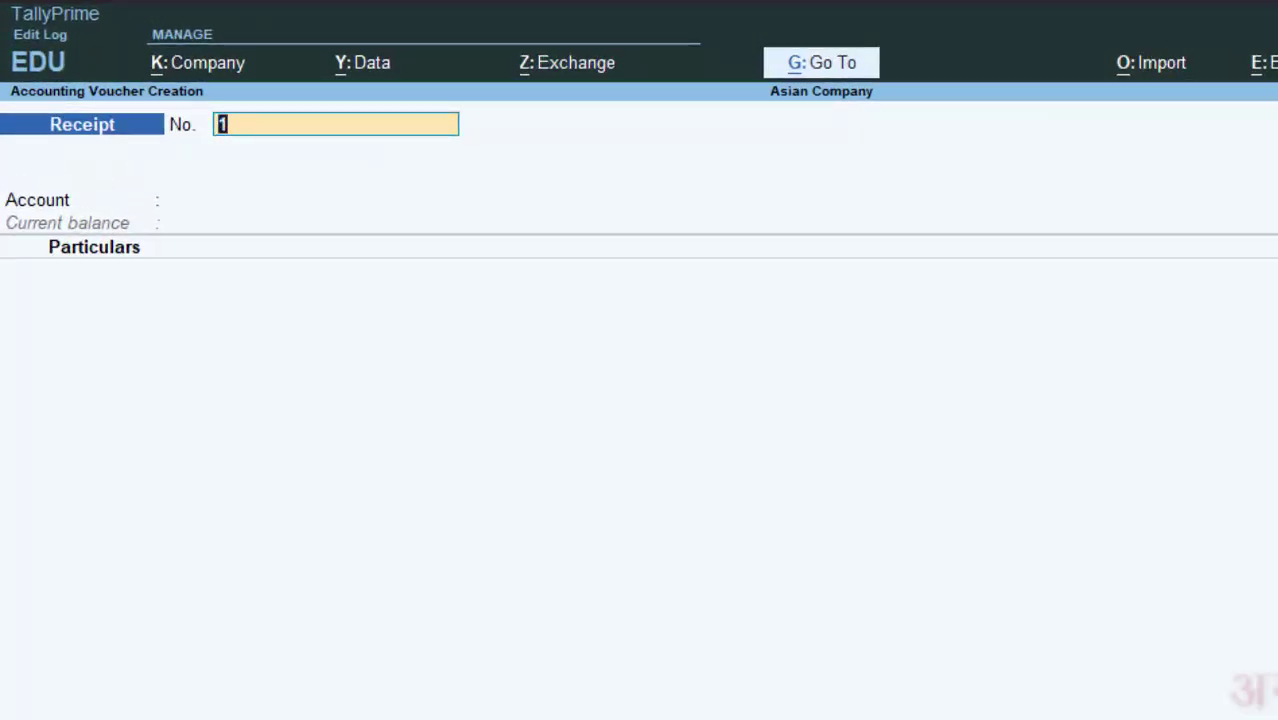
left_click(213, 209)
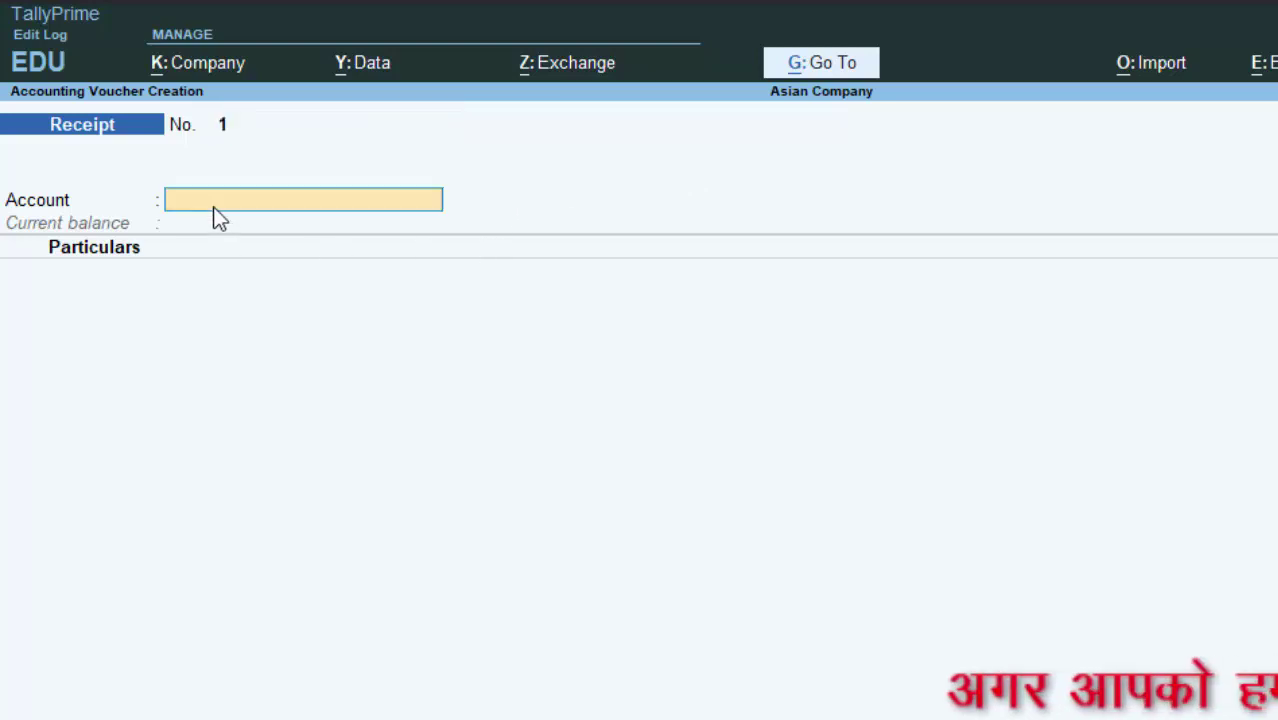
key("BackSpace")
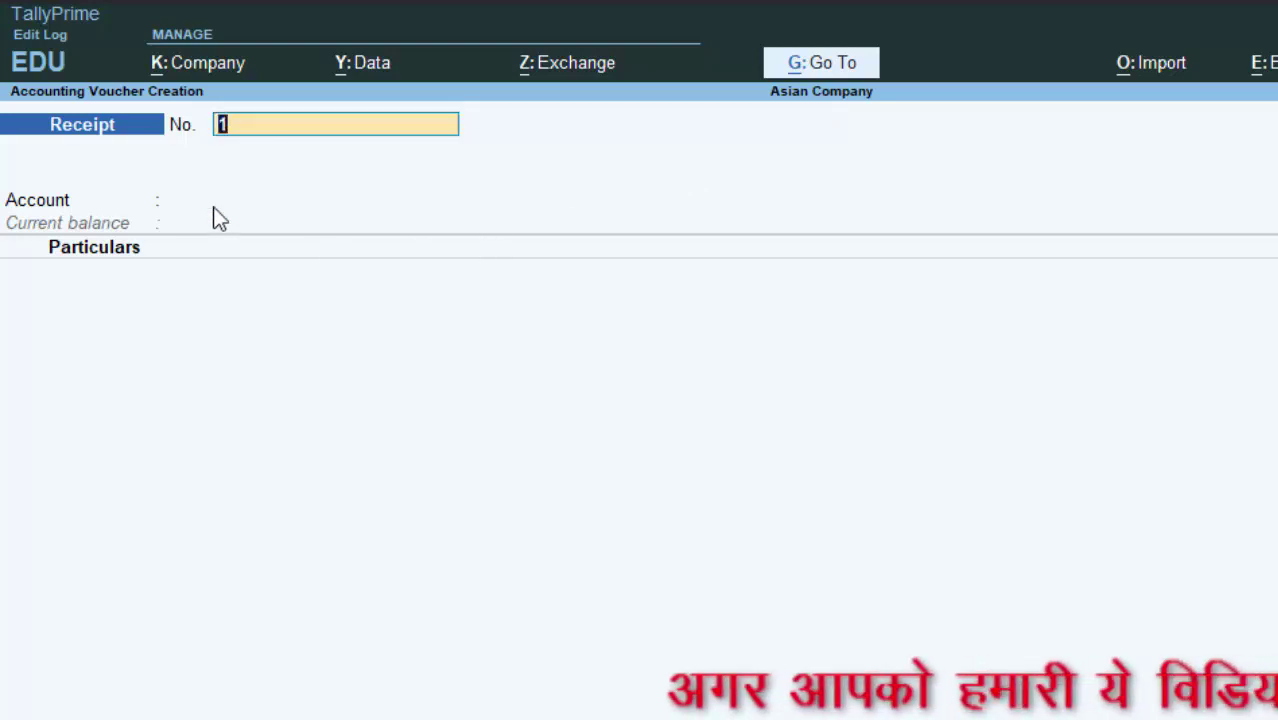
left_click(213, 208)
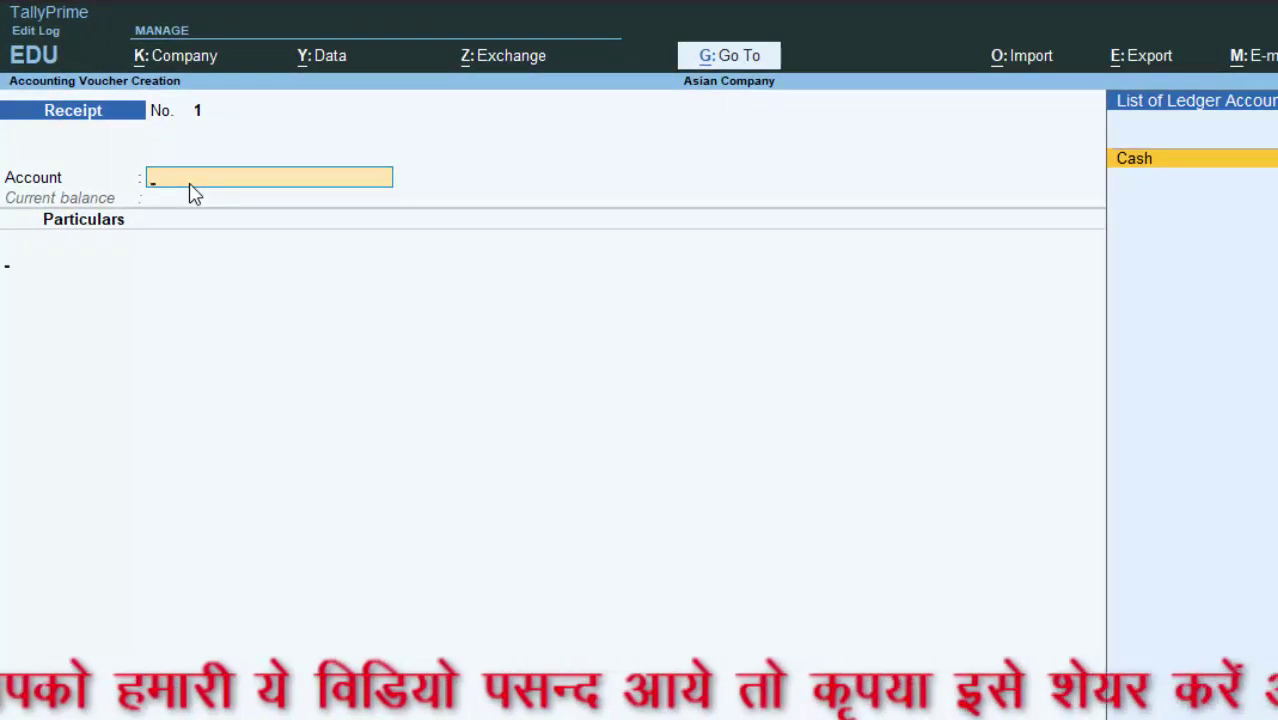
key("Return")
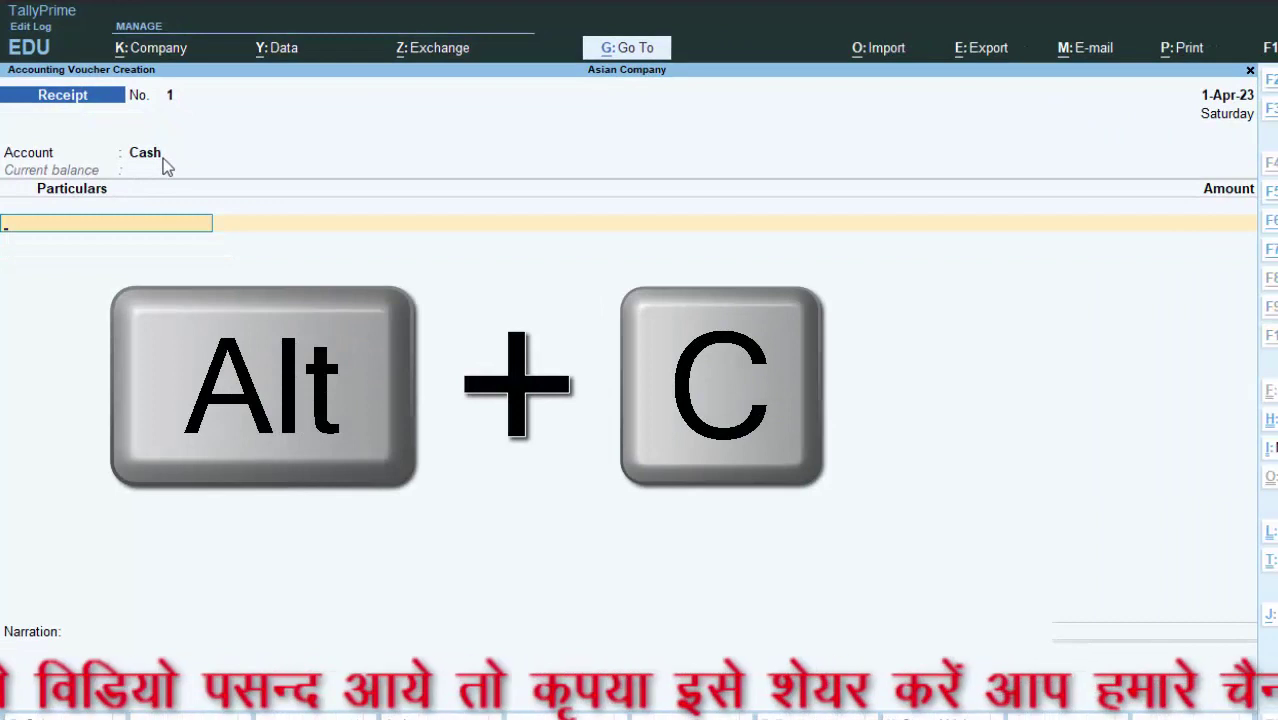
Begin a new ledger from the receipt's particulars and name it Capital A/c.
key("alt+c")
type("Ca")
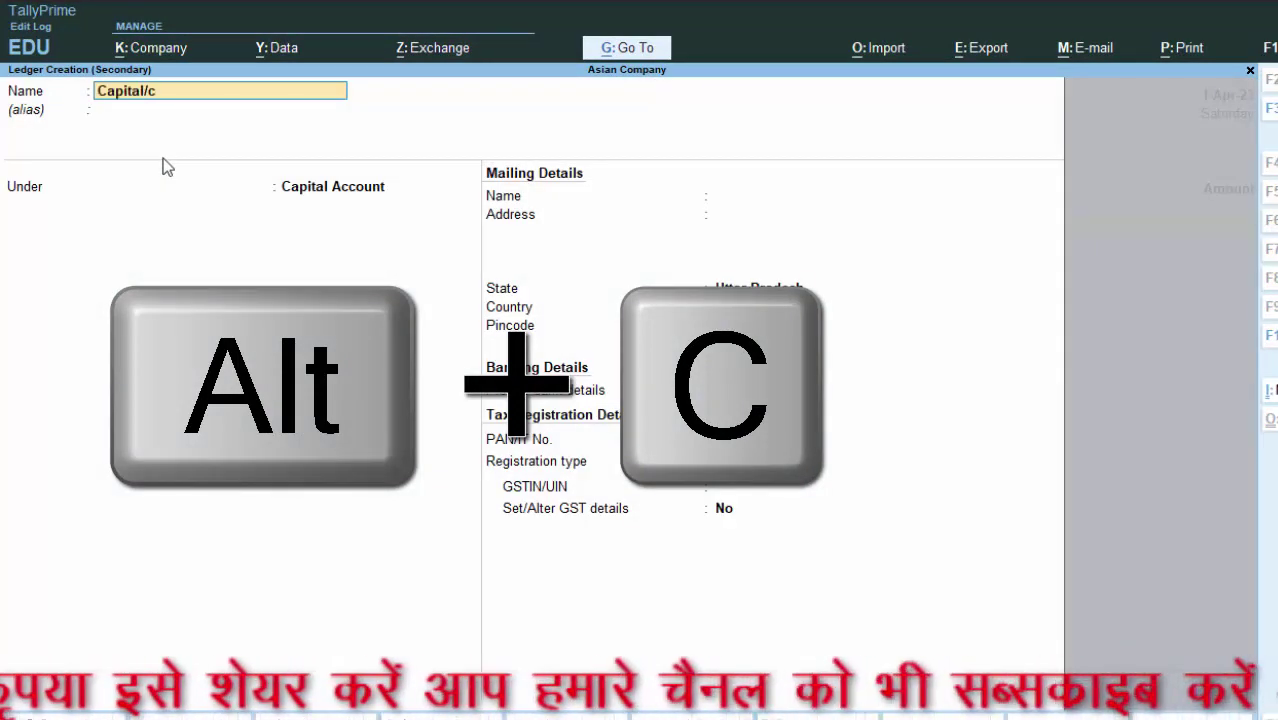
type("pital/c")
key("BackSpace")
key("BackSpace")
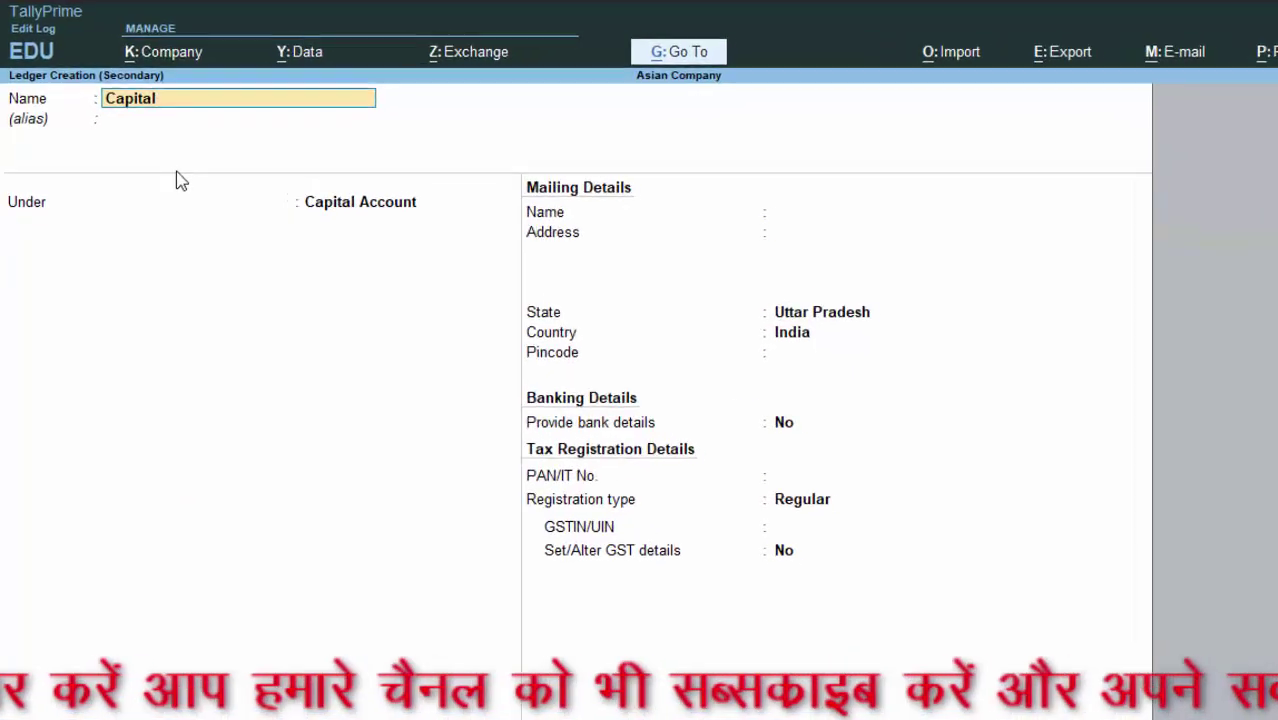
type("a")
type("/c")
key("Return")
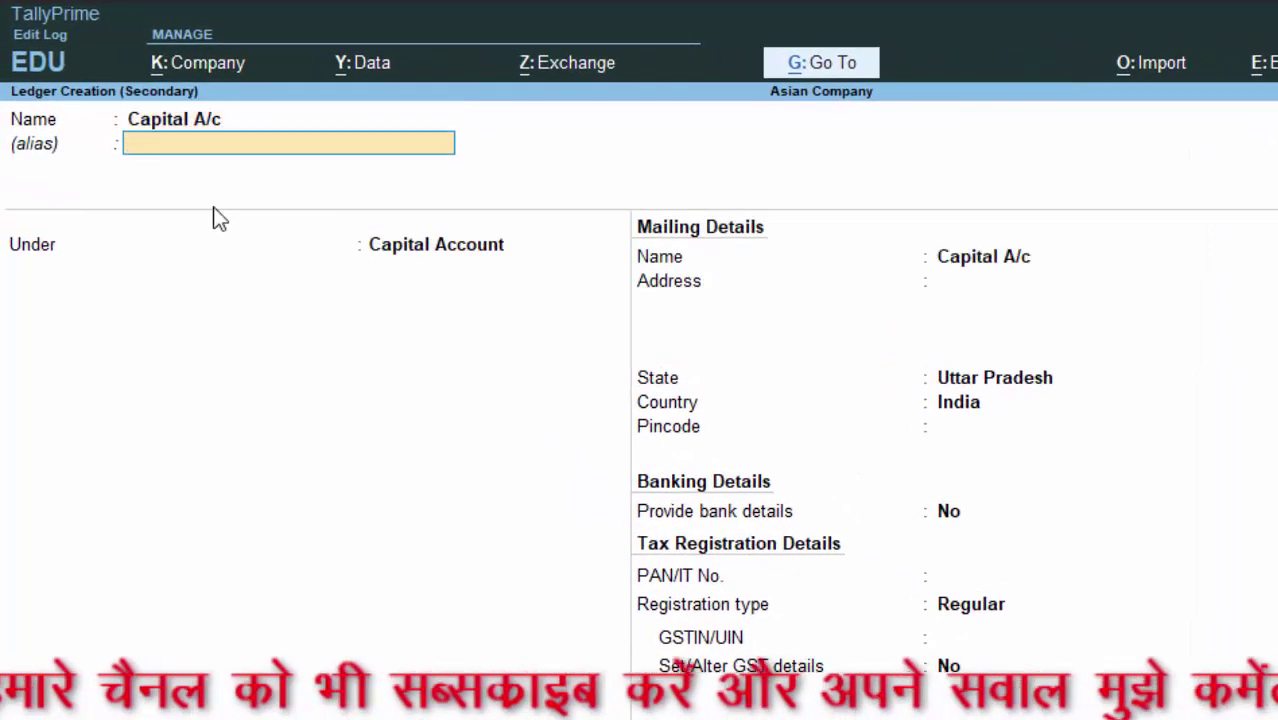
Keep the ledger under Capital Account with default mailing, bank and tax details, and save it into the receipt voucher.
key("Return")
key("Return")
key("Return")
key("Return")
key("Return")
key("Return")
key("Return")
key("Return")
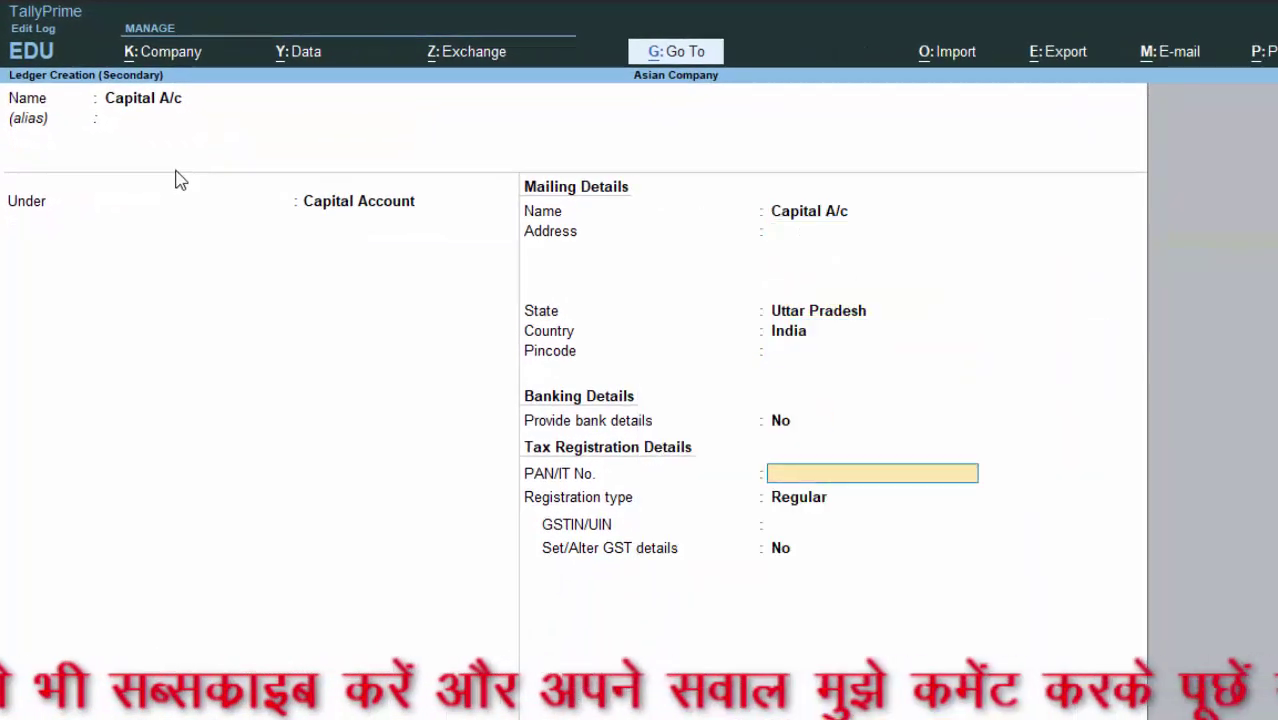
key("Return")
key("Return")
key("Return")
key("Return")
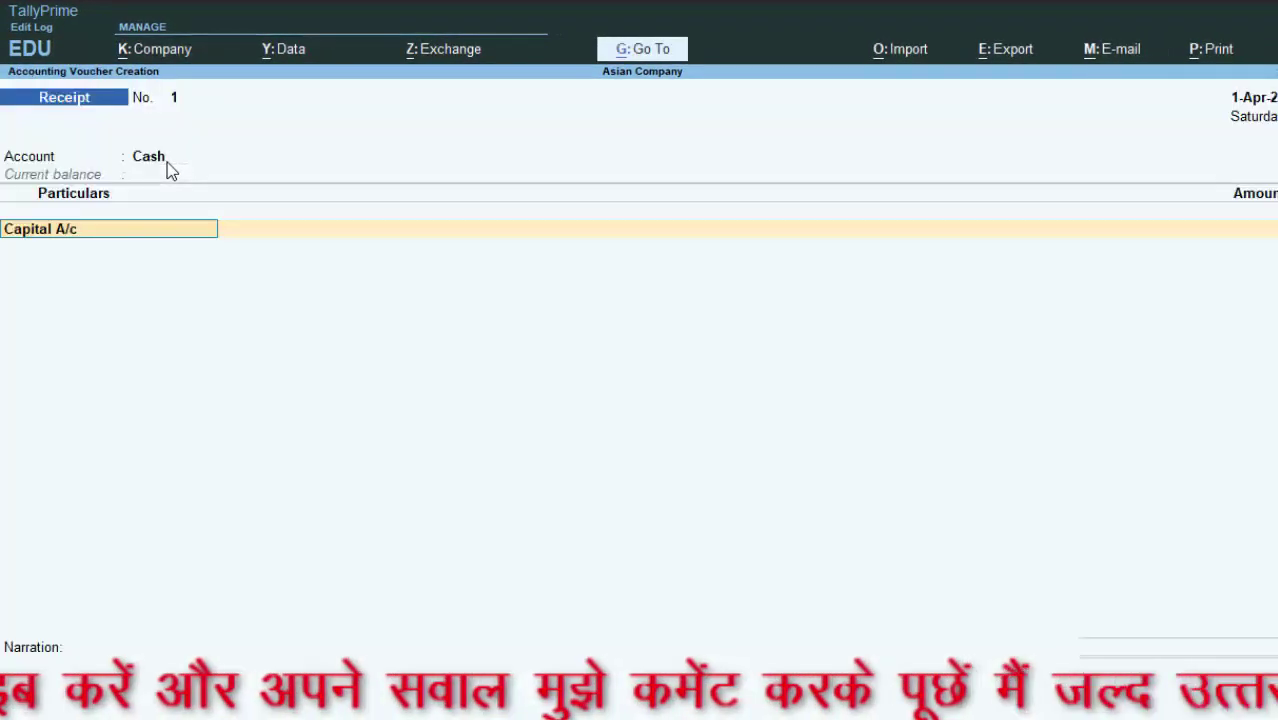
Enter 600000 as the amount for Capital A/c, leave the narration blank, and save the receipt voucher.
type("600000")
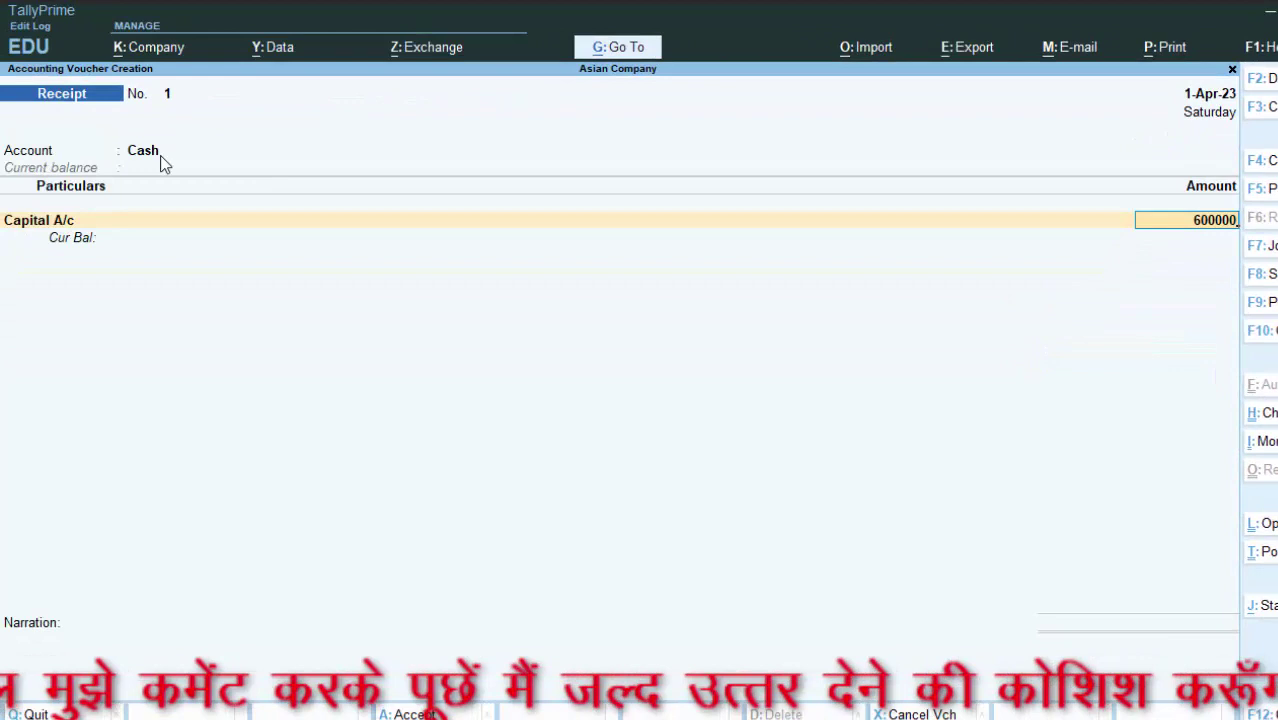
key("Return")
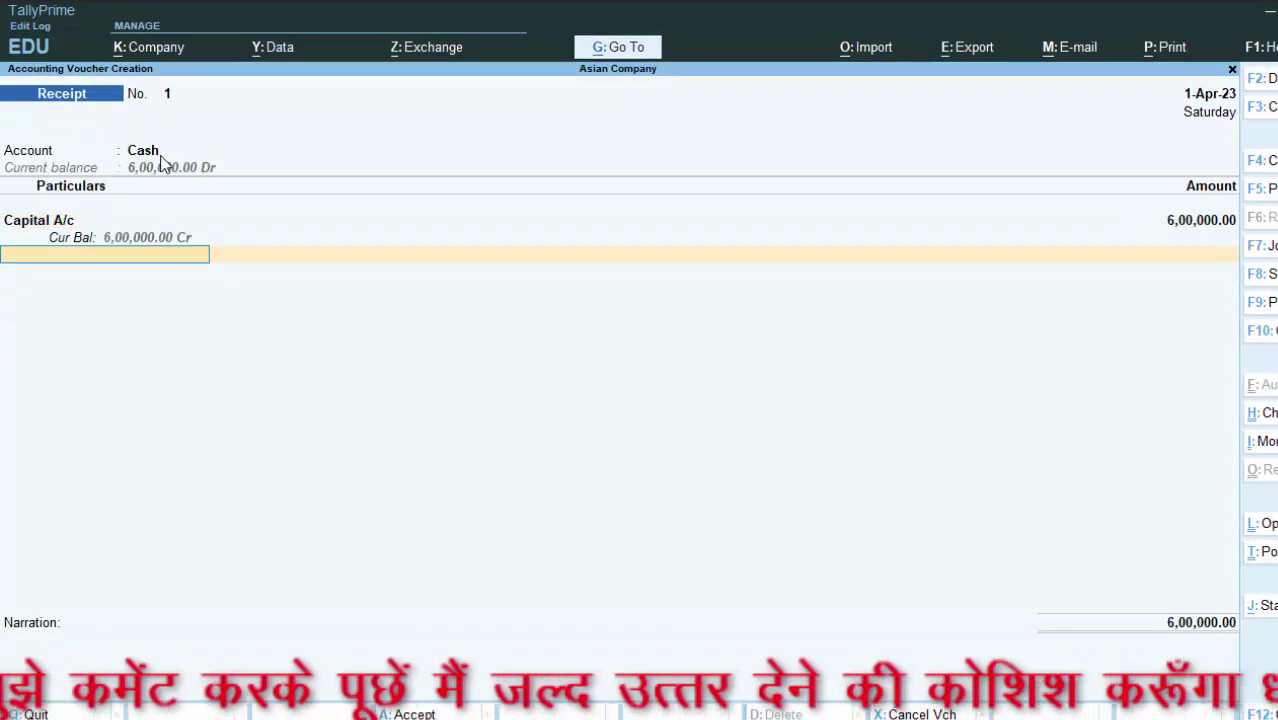
key("Return")
key("Return")
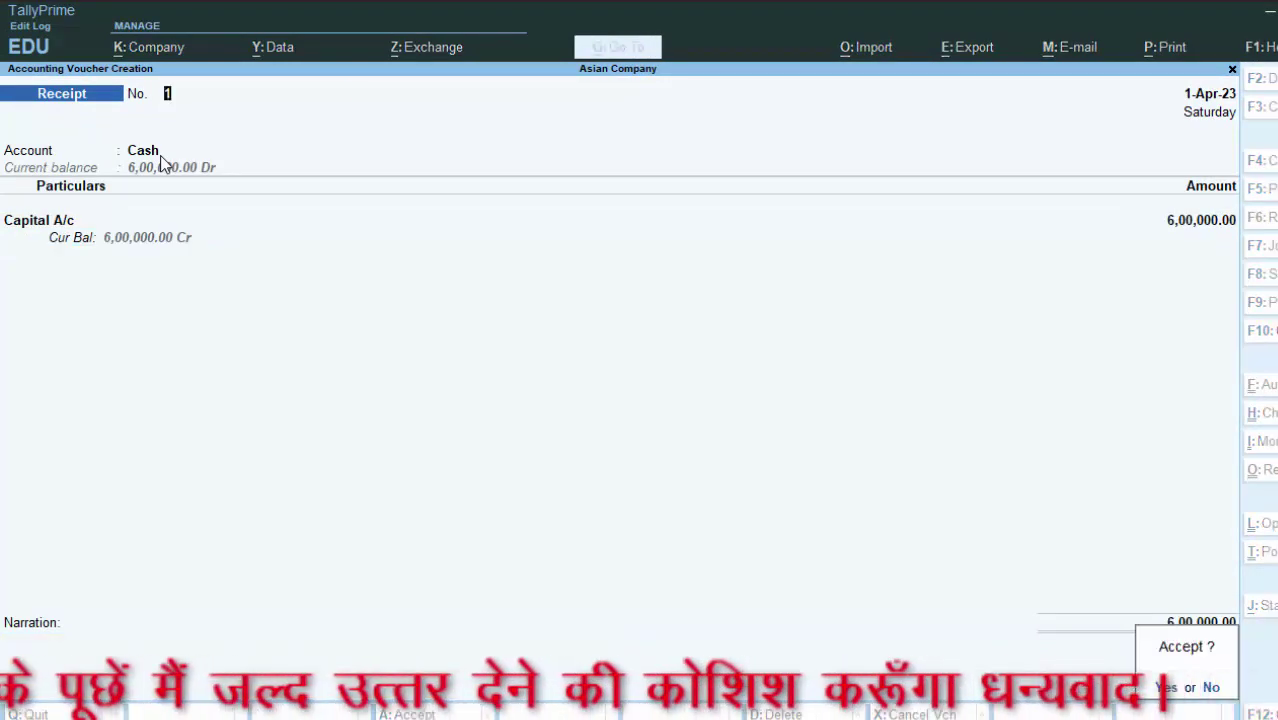
key("Return")
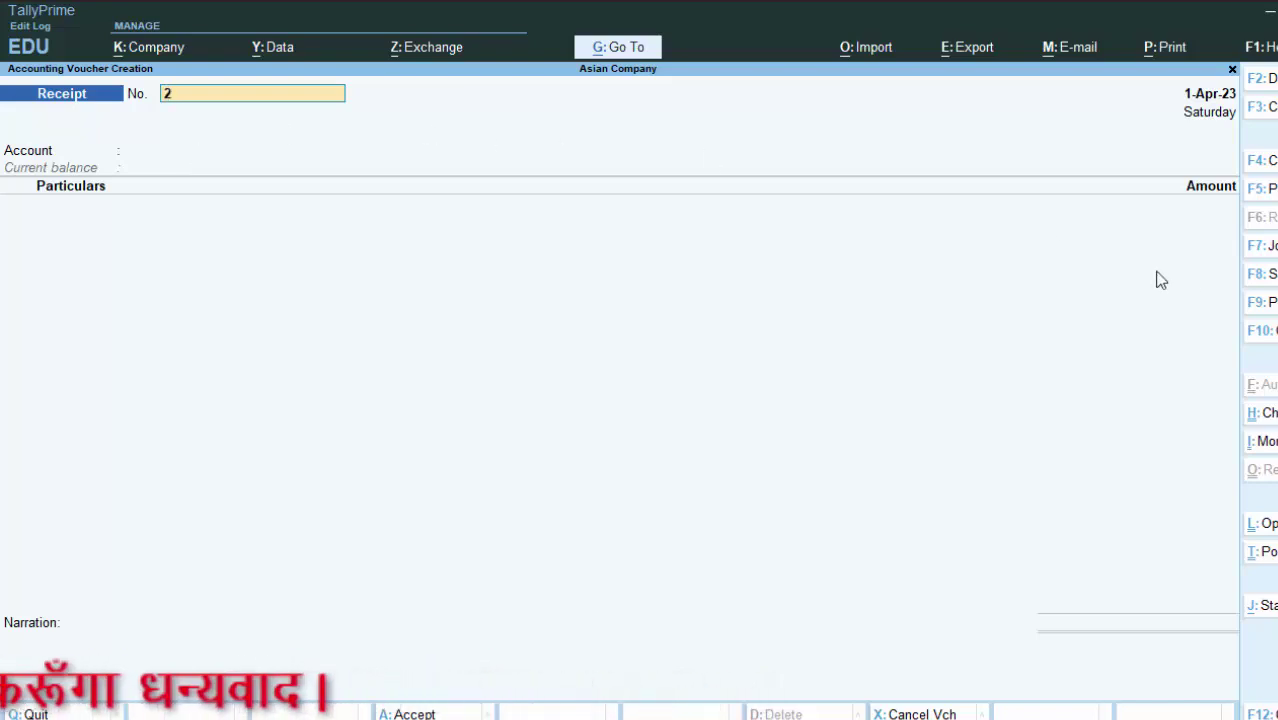
Start a purchase voucher with supplier invoice number 343 dated 1-Apr-23.
left_click(1258, 312)
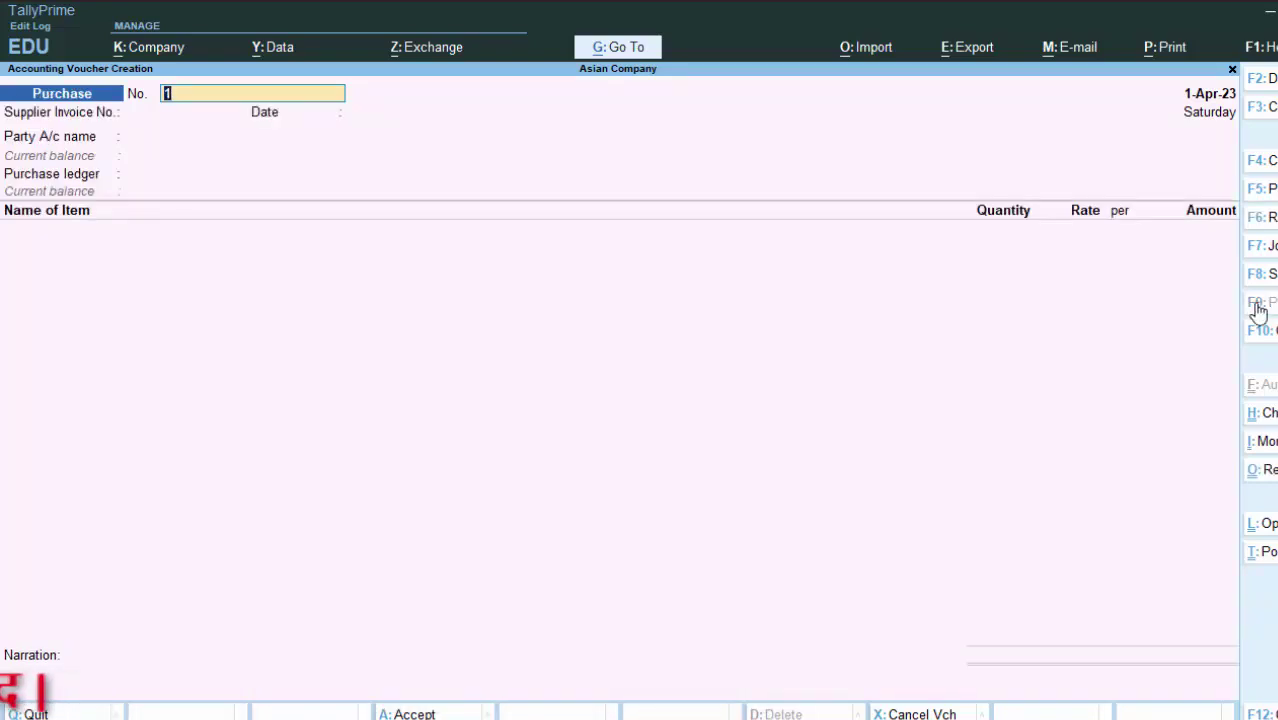
key("Return")
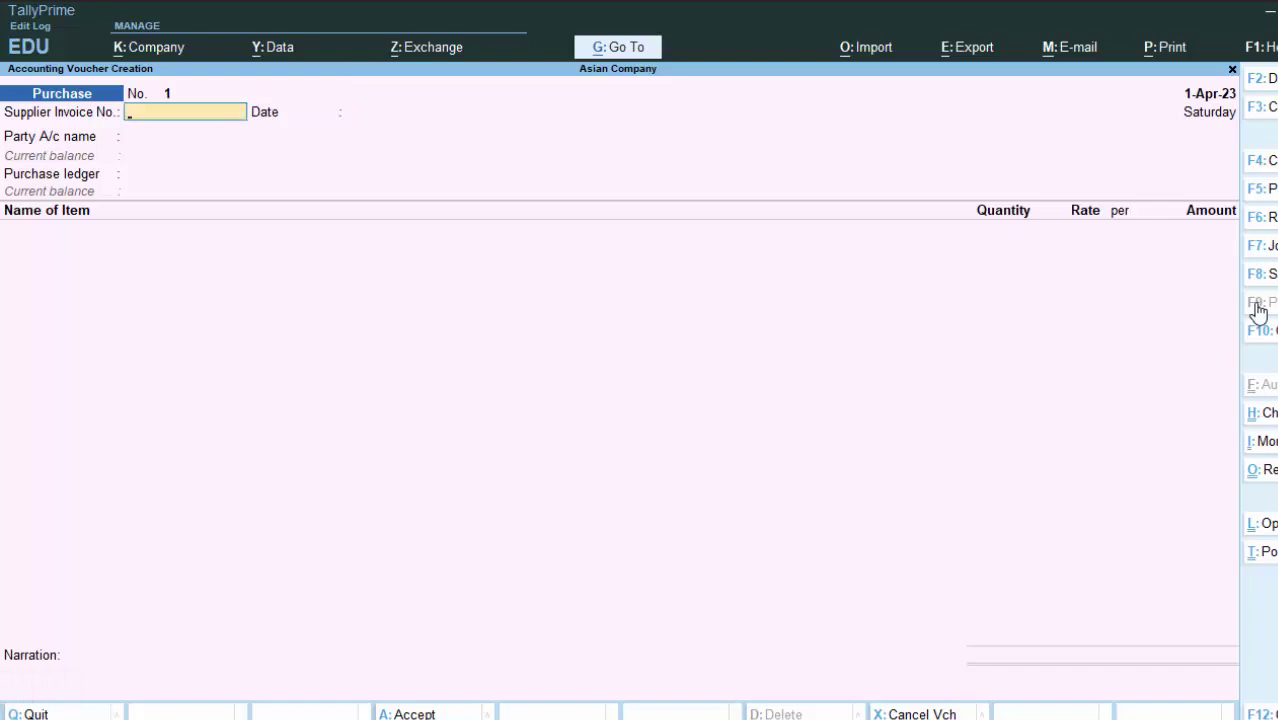
type("343")
key("Return")
key("Return")
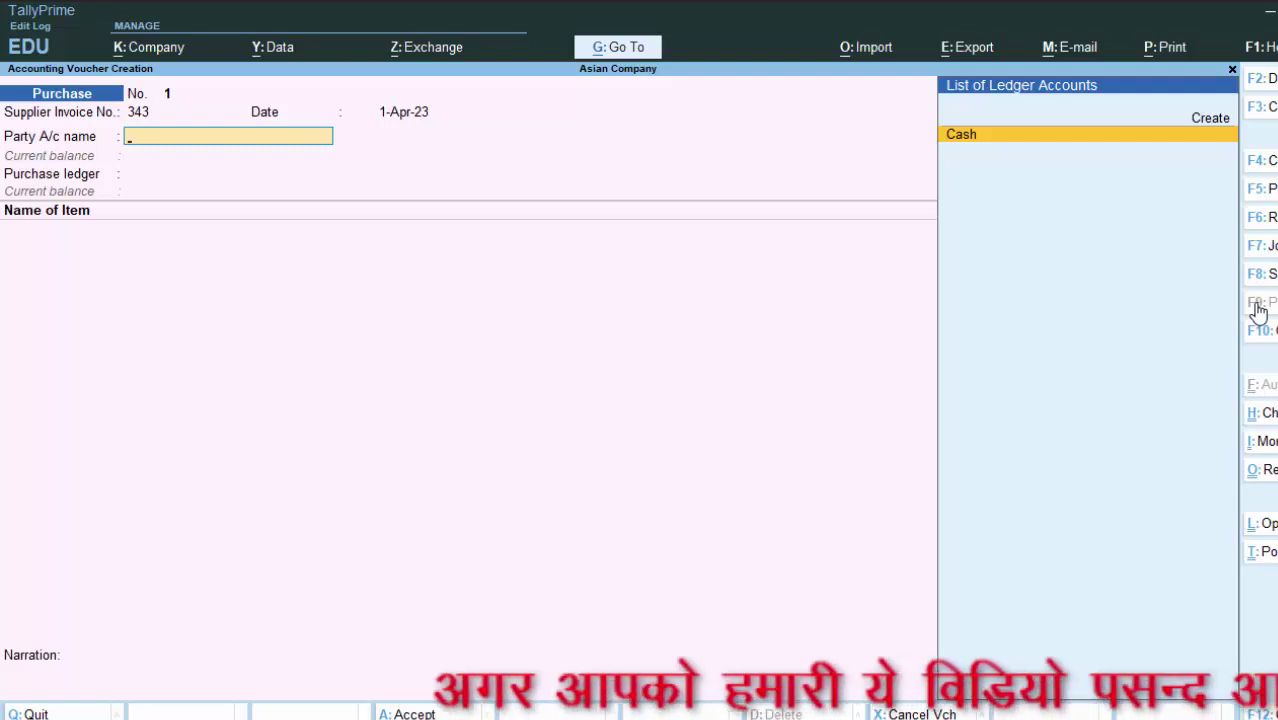
Begin a new party ledger with the supplier's name and place it under Sundry Creditors.
key("alt+c")
type("Gaurav C")
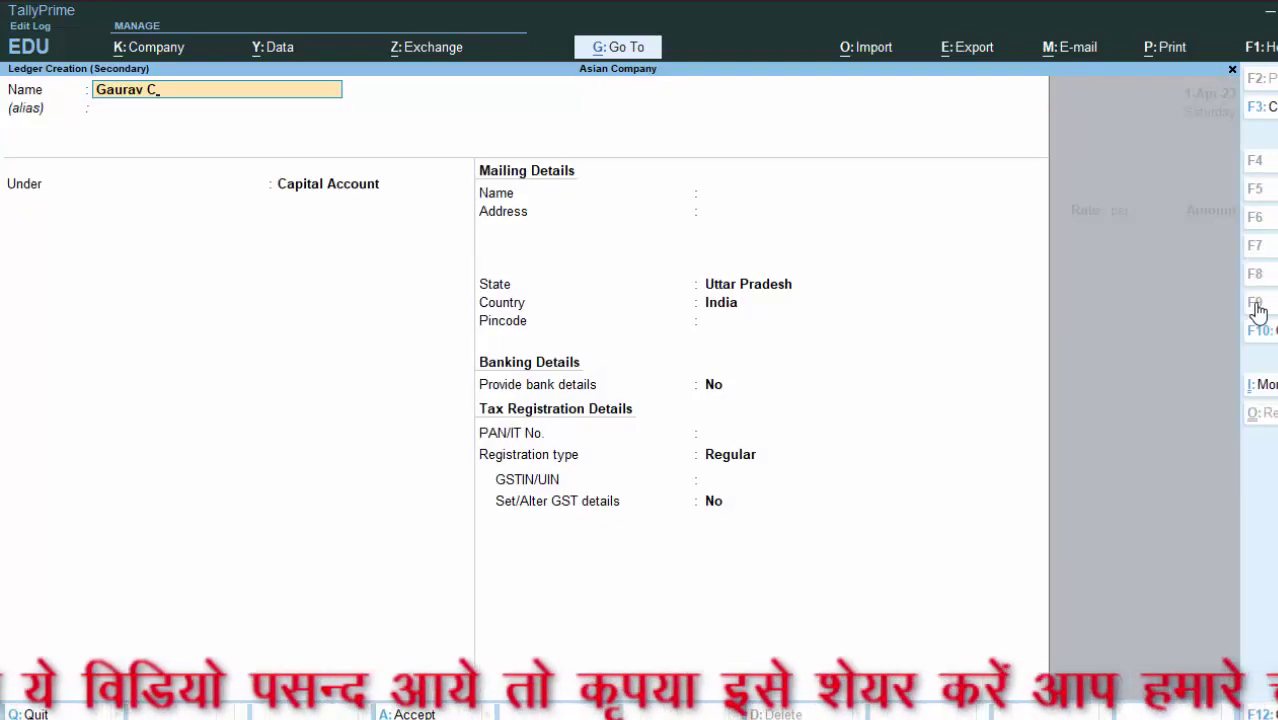
key("Return")
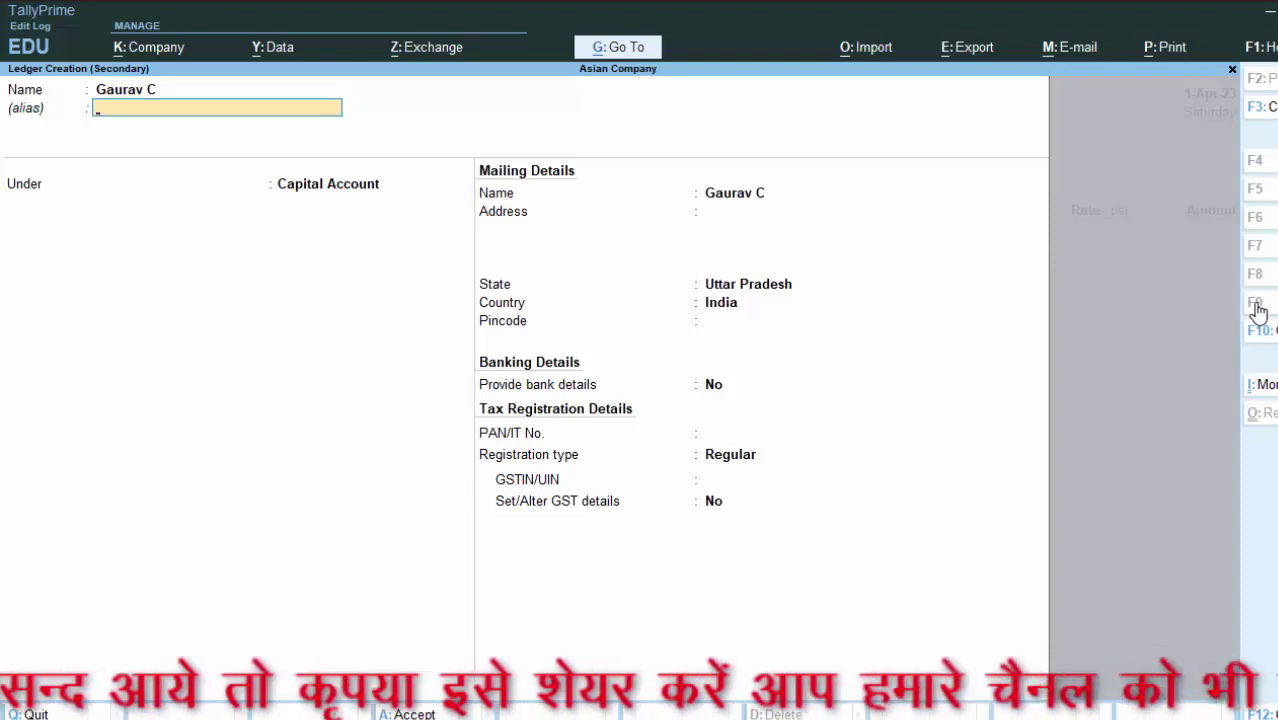
key("Return")
type("S")
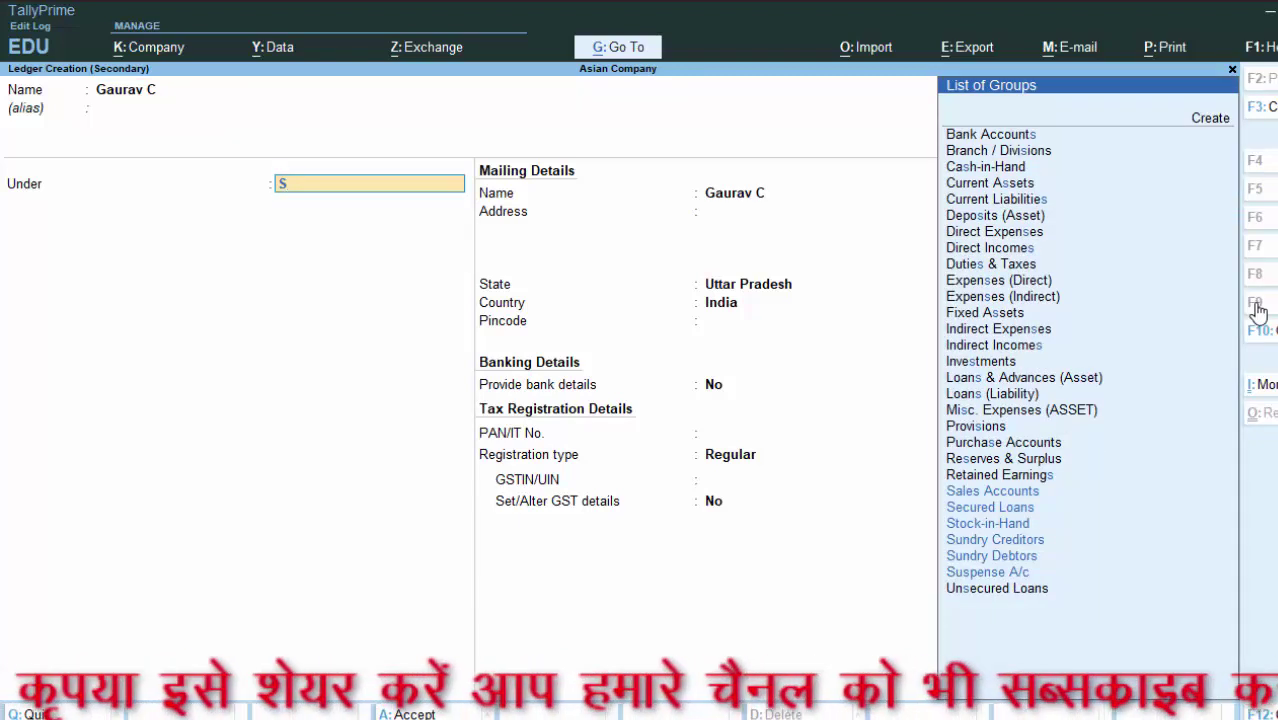
key("Down")
key("Down")
key("Down")
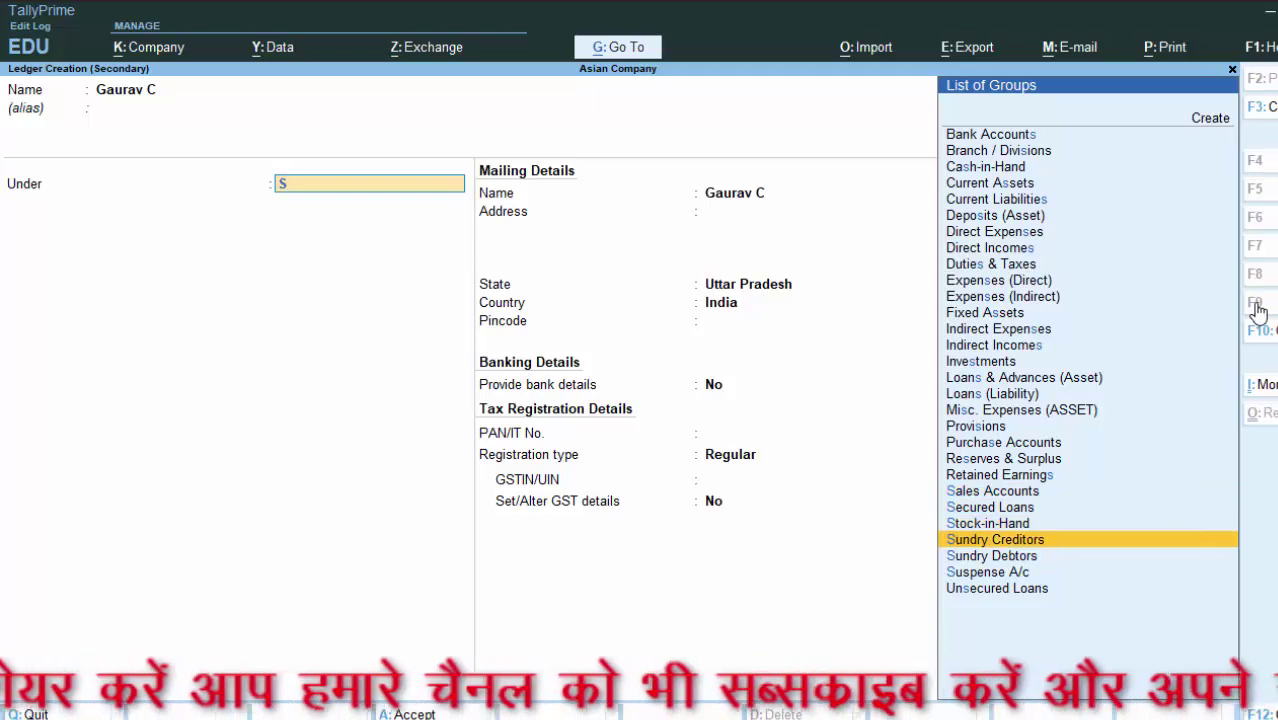
key("Return")
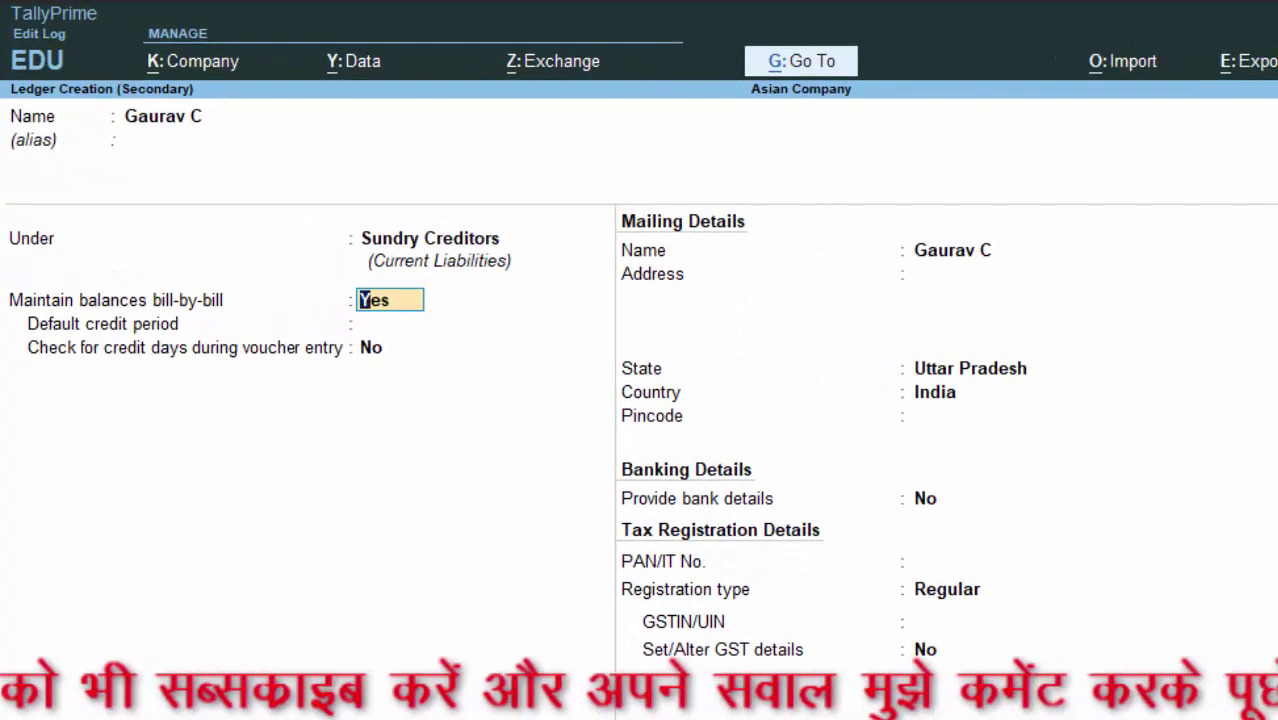
Keep bill-by-bill balances at Yes and the other supplier ledger defaults, and save the ledger.
key("Return")
key("Return")
key("Return")
key("Return")
key("Return")
key("Return")
key("Return")
key("Return")
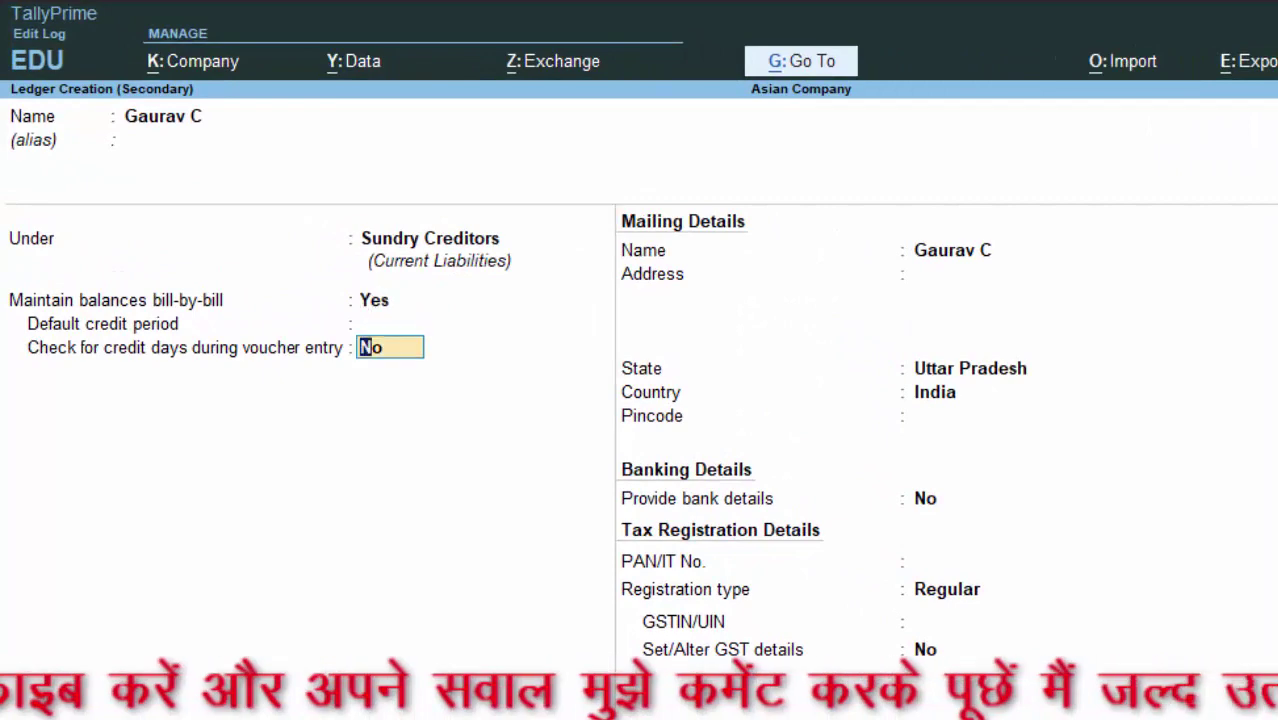
key("Return")
key("Return")
key("Return")
key("Return")
key("Return")
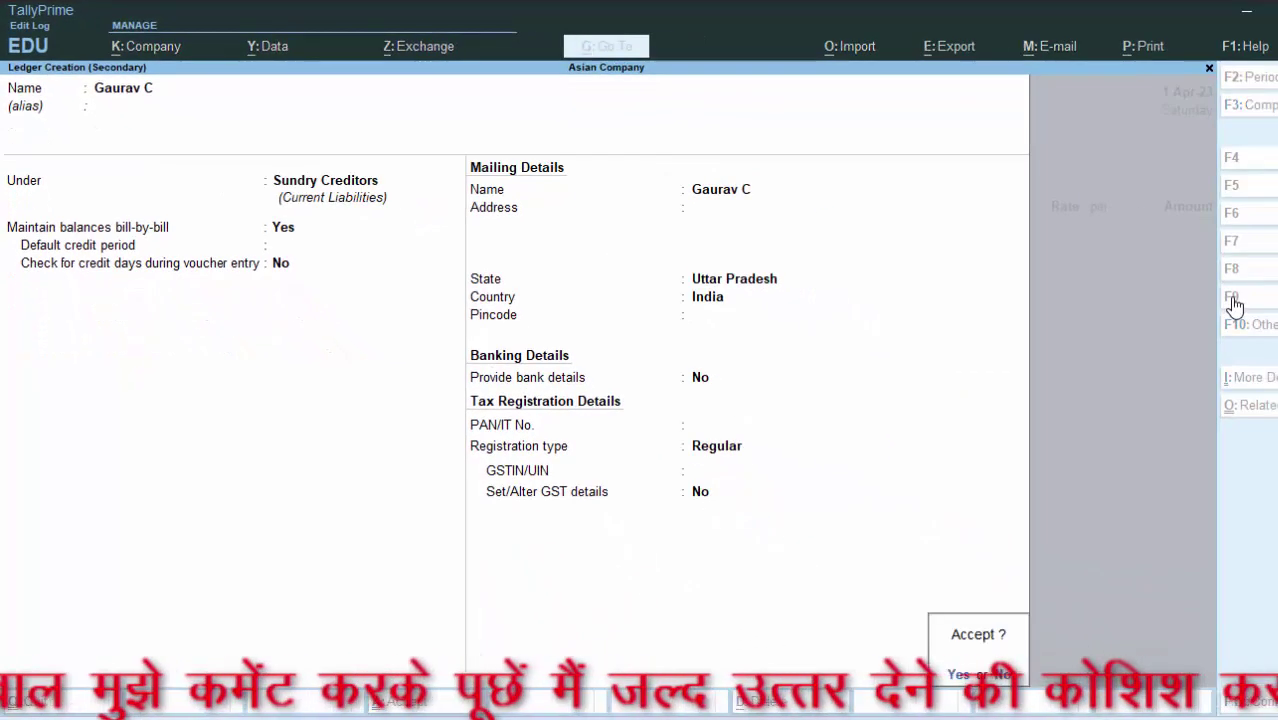
key("Return")
key("Return")
key("Return")
key("Return")
key("Return")
key("Return")
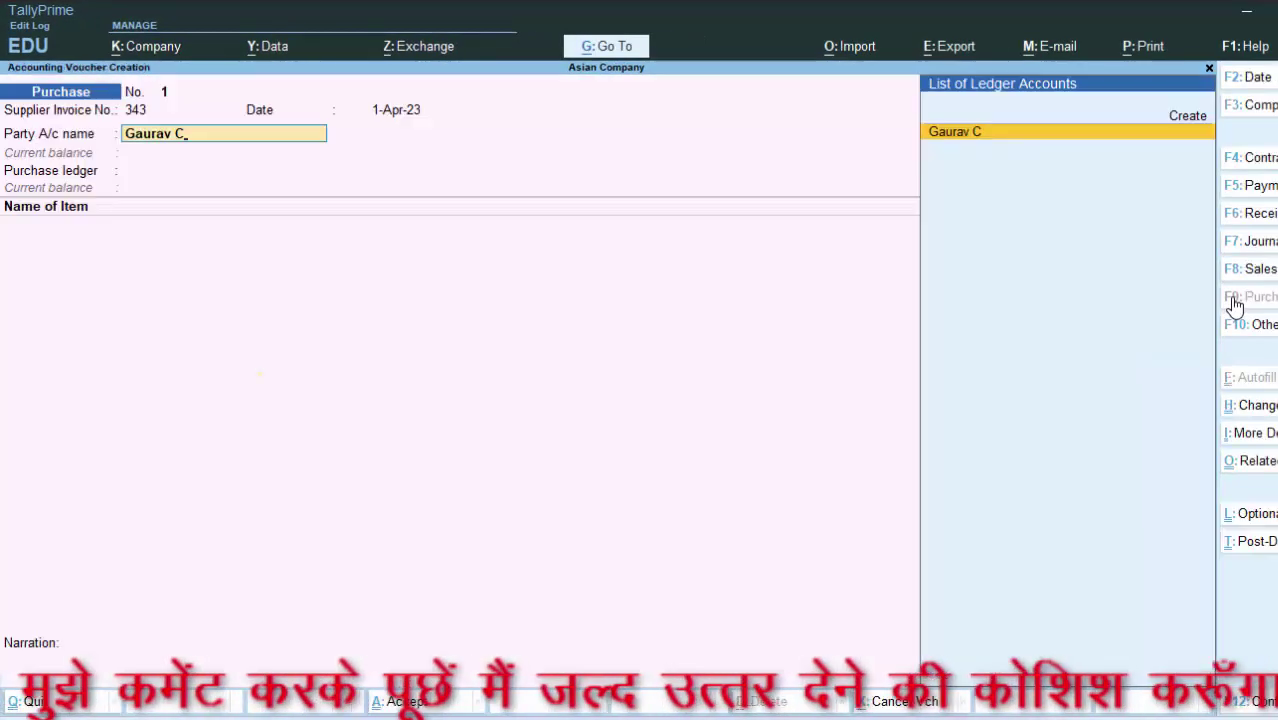
Use the new supplier as the purchase voucher's party, leaving the receipt details blank and the party details at their defaults.
key("Return")
key("Return")
key("Return")
key("Return")
key("Return")
key("Return")
key("Return")
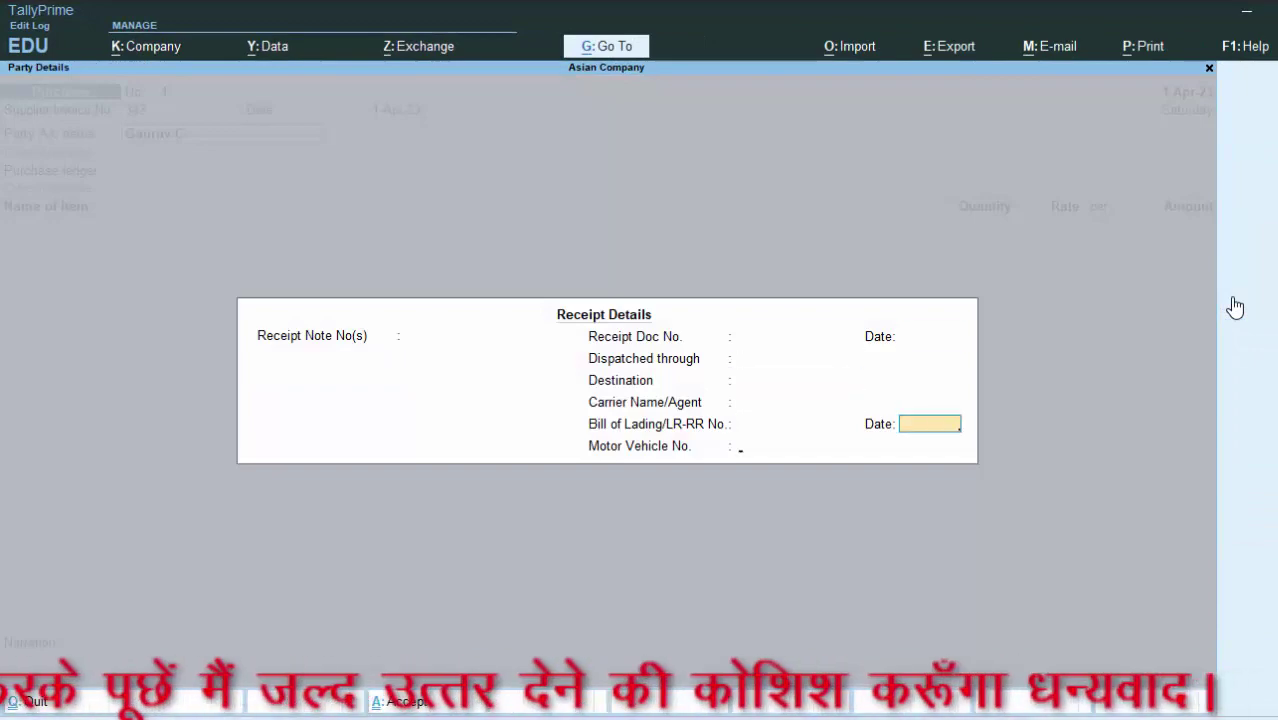
key("Return")
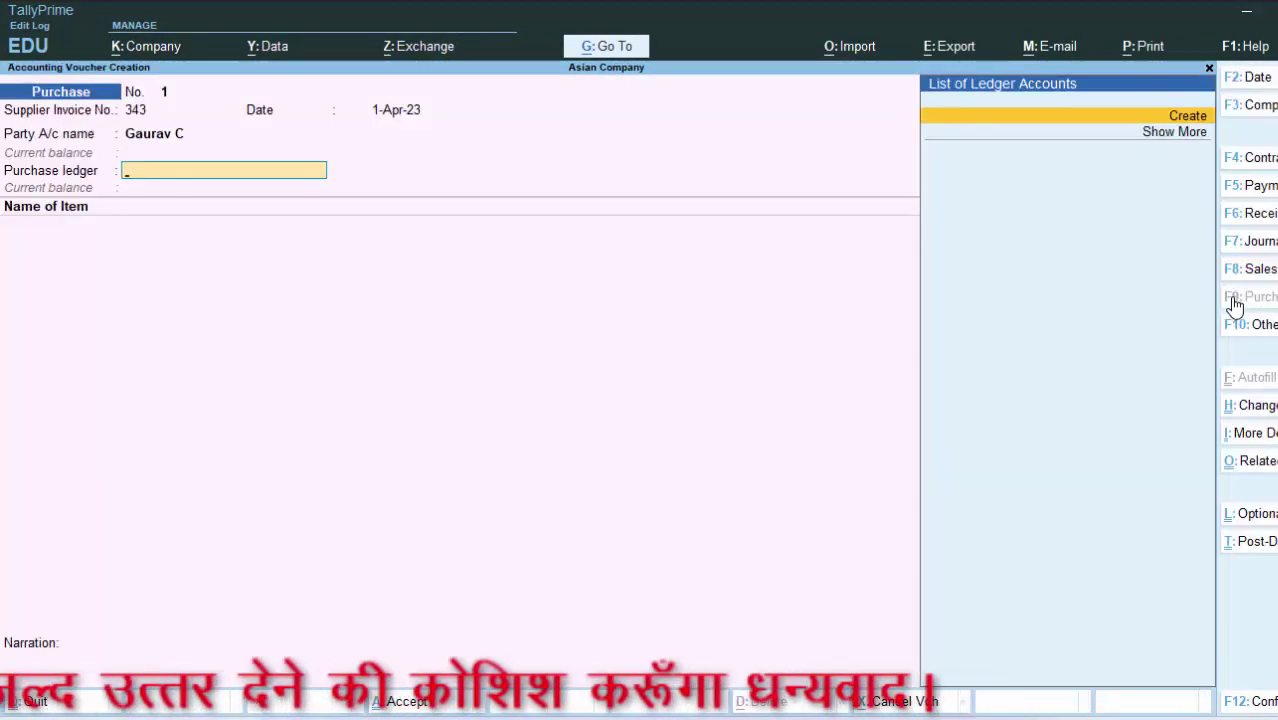
Begin a new ledger named Purchase for the voucher's purchase ledger and place it under Purchase Accounts.
key("alt+c")
type("Pur")
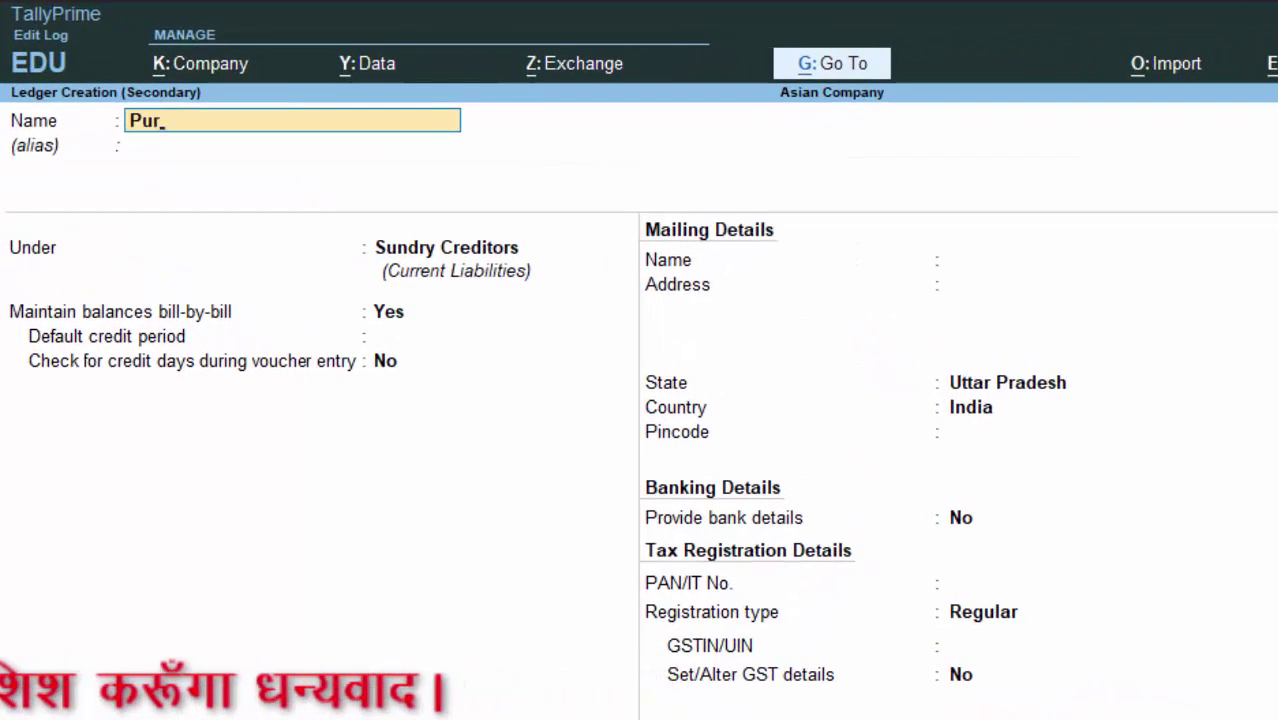
key("BackSpace")
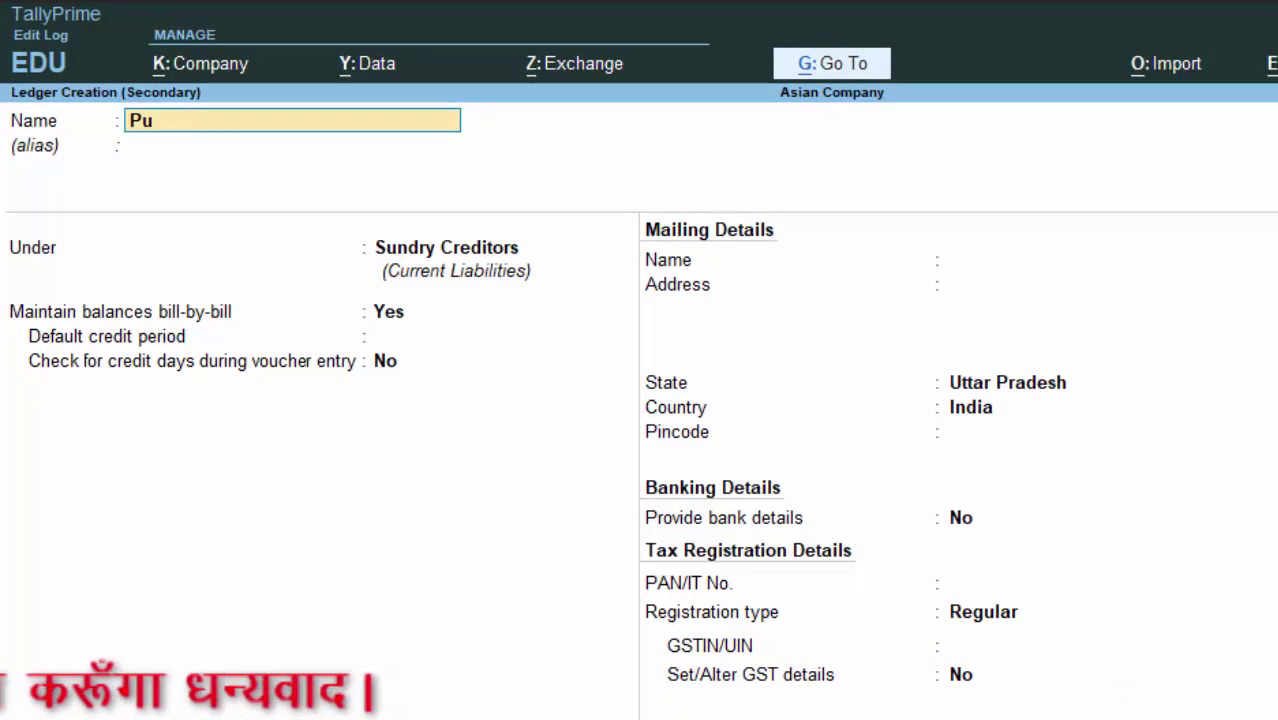
type("urchase")
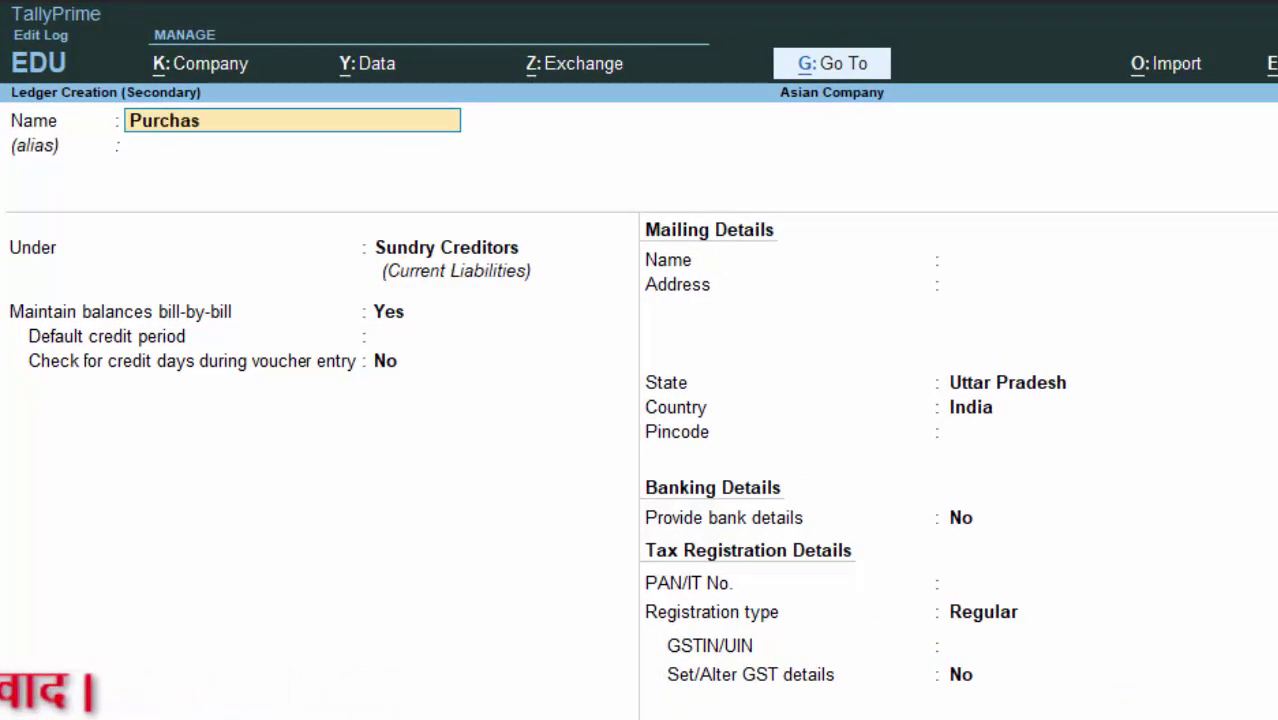
key("Return")
key("Return")
type("P")
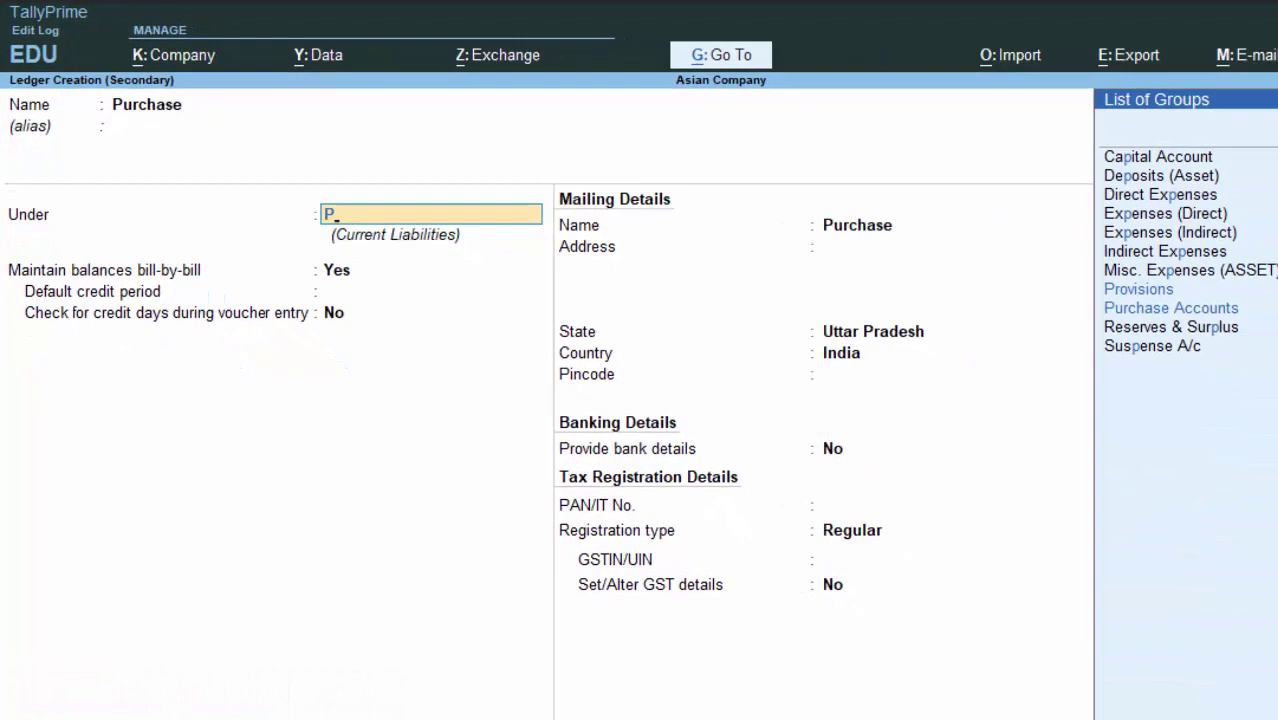
key("Return")
Keep the ledger type Not Applicable, GST Applicable and supply type Services, and save the Purchase ledger into the voucher.
key("Return")
key("Return")
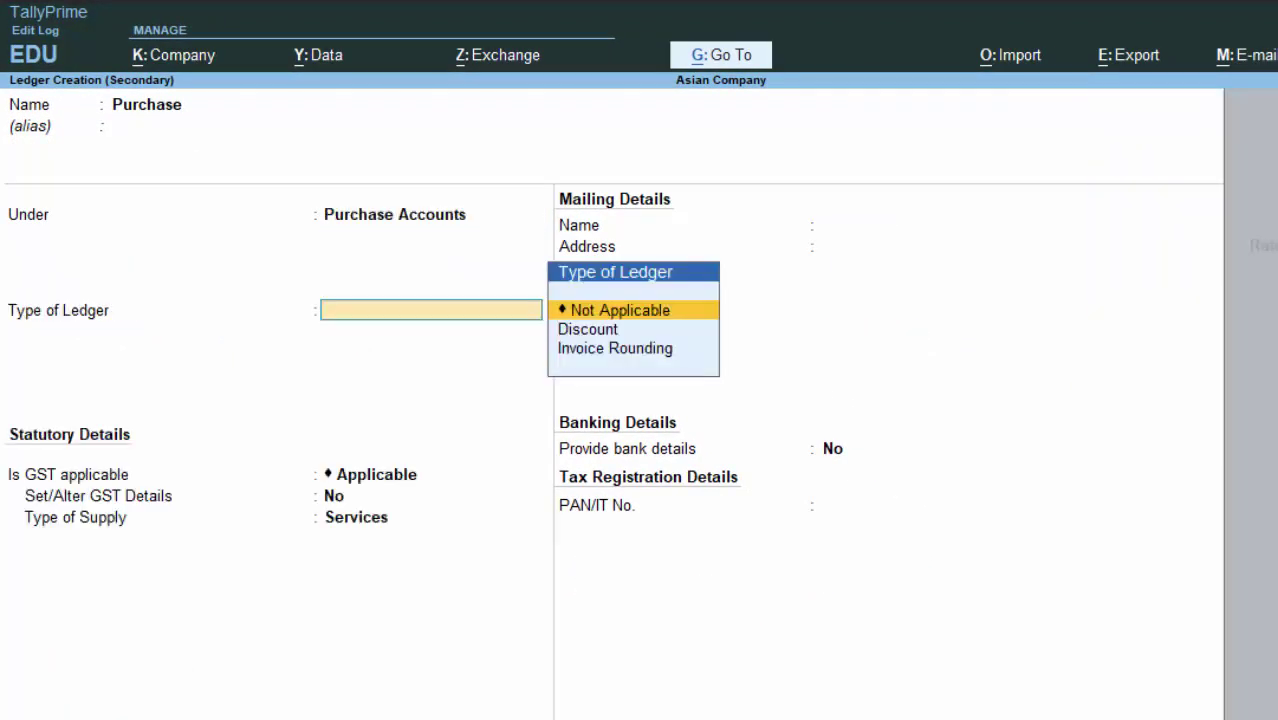
key("Return")
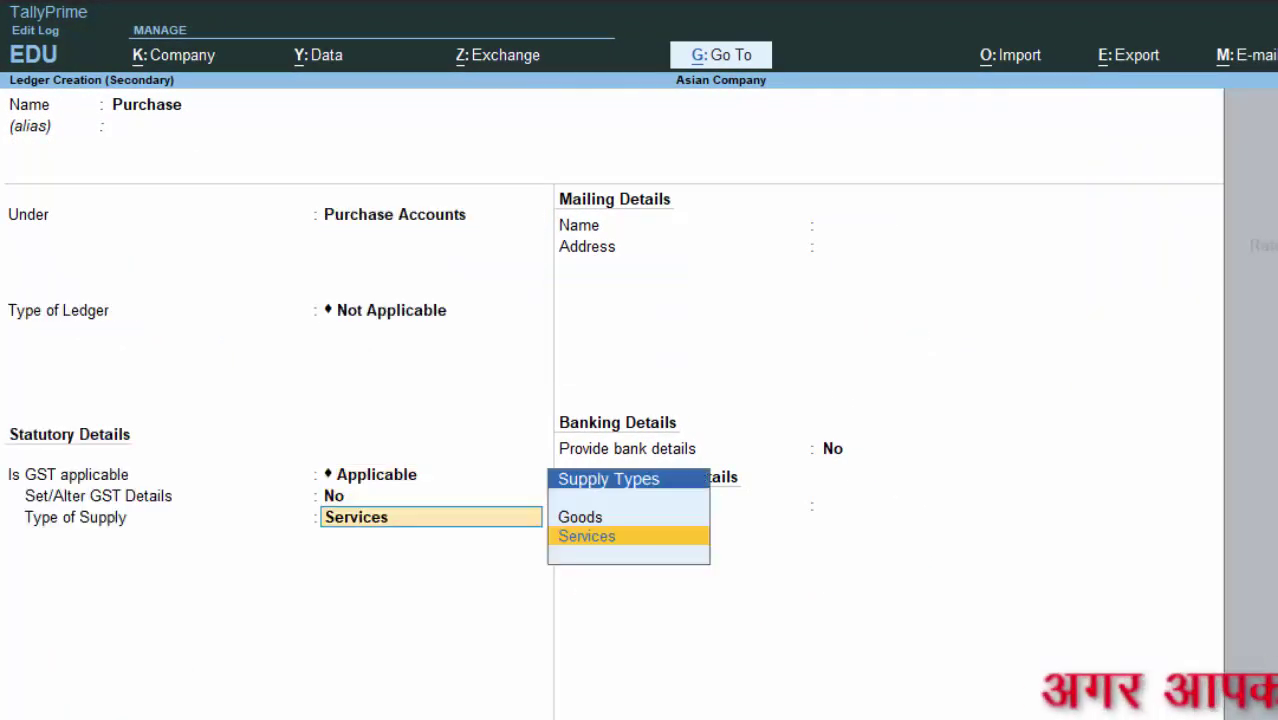
key("Return")
key("ctrl+a")
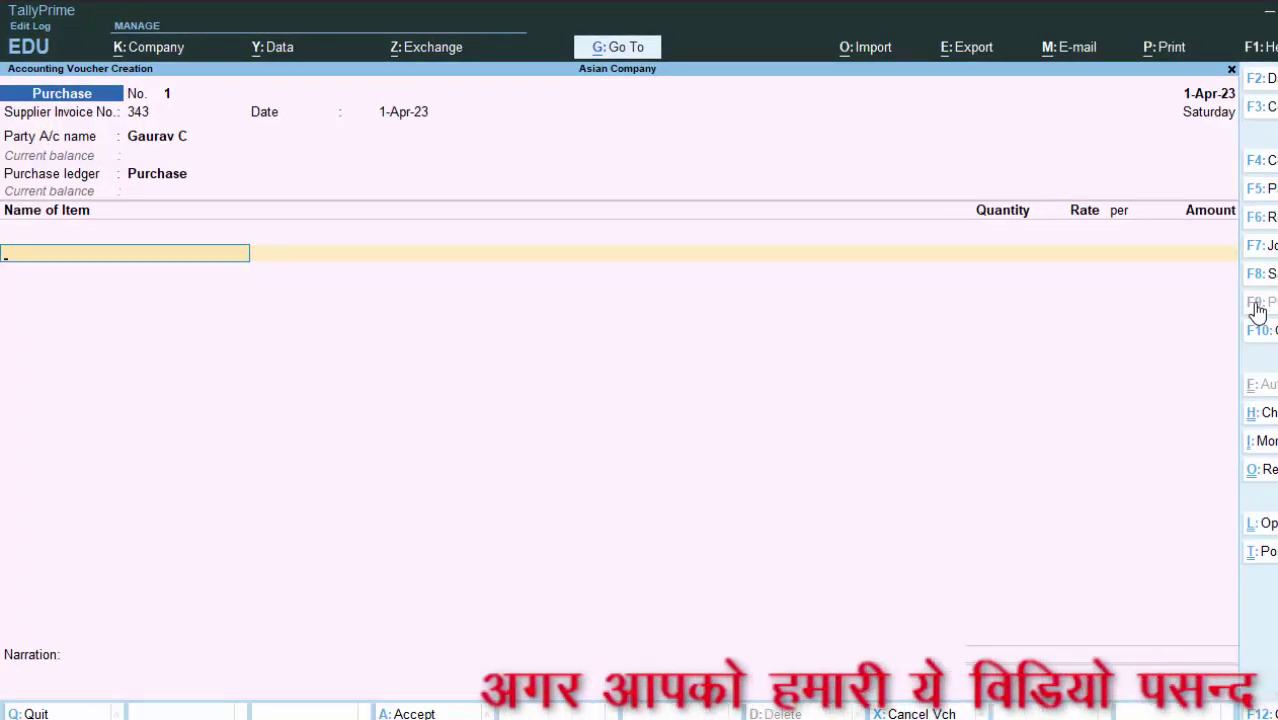
Begin a new stock item named दाल from the voucher's item line, leaving the alias blank and the group as Primary.
key("alt+c")
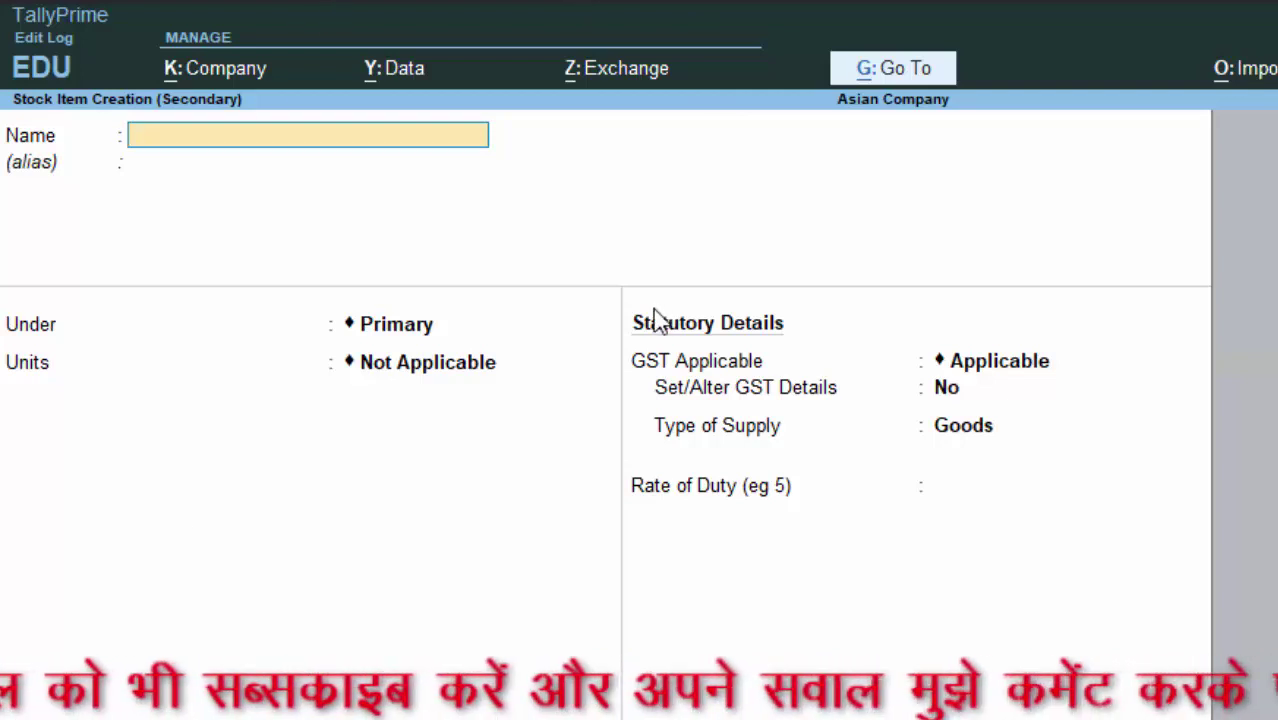
type("daal")
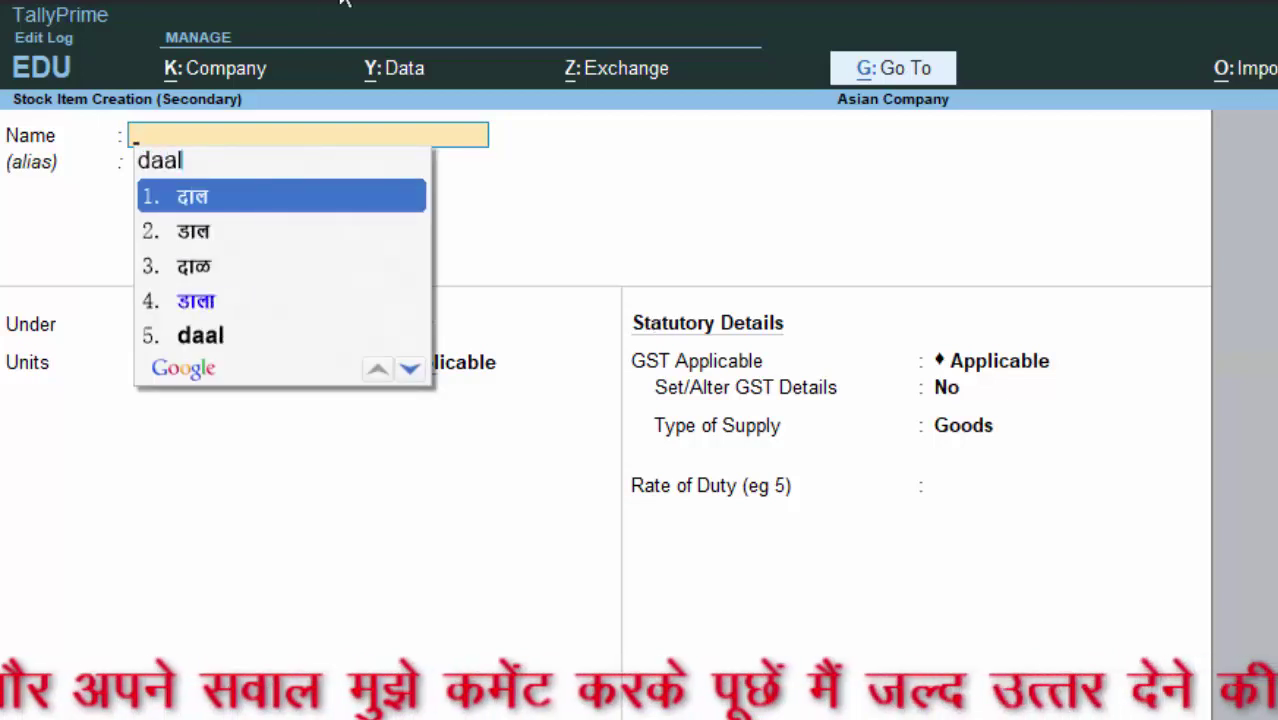
left_click(280, 196)
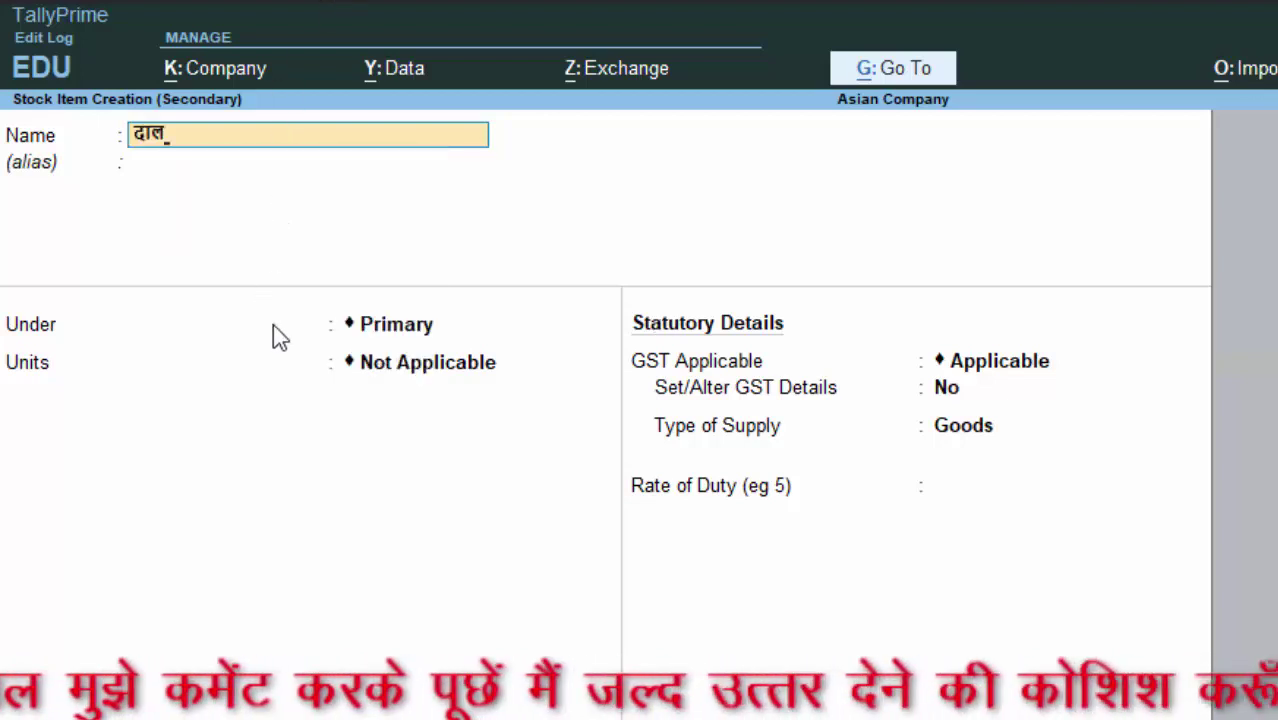
key("Return")
key("Return")
key("Return")
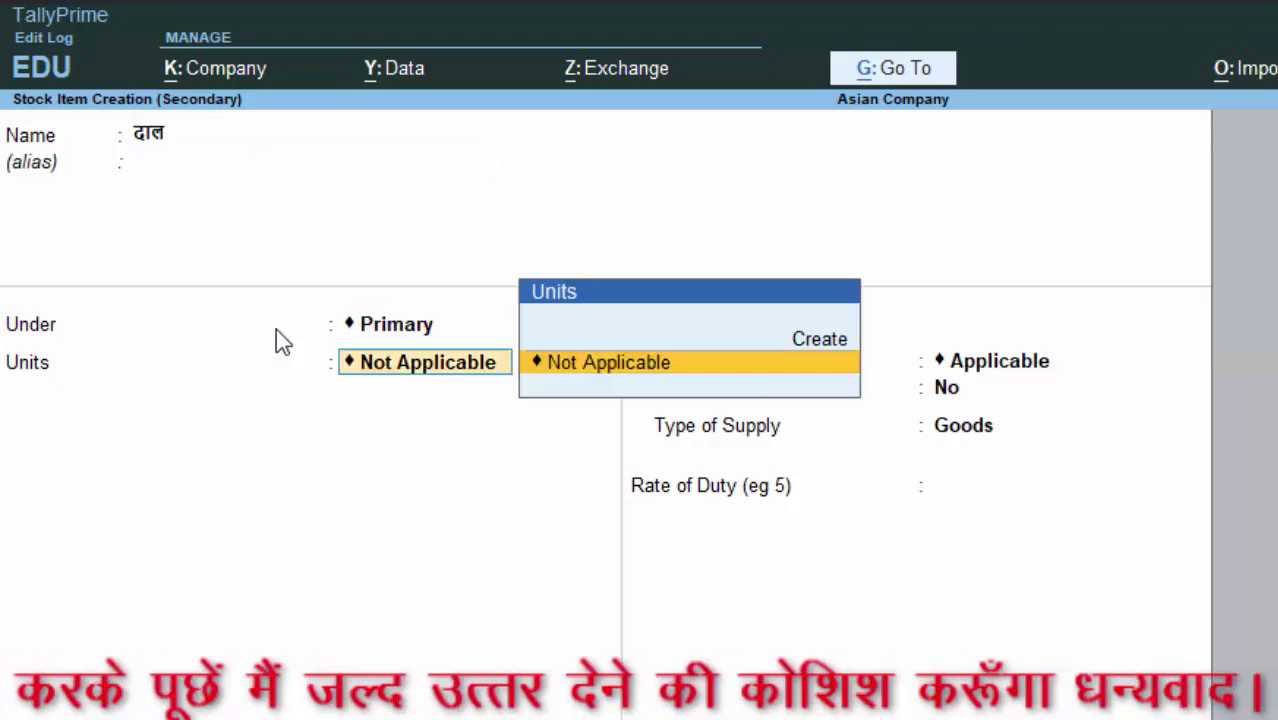
Create a simple unit kg with formal name Kilogram, UQC KGS-KILOGRAMS and three decimal places for the दाल item.
key("Up")
key("Return")
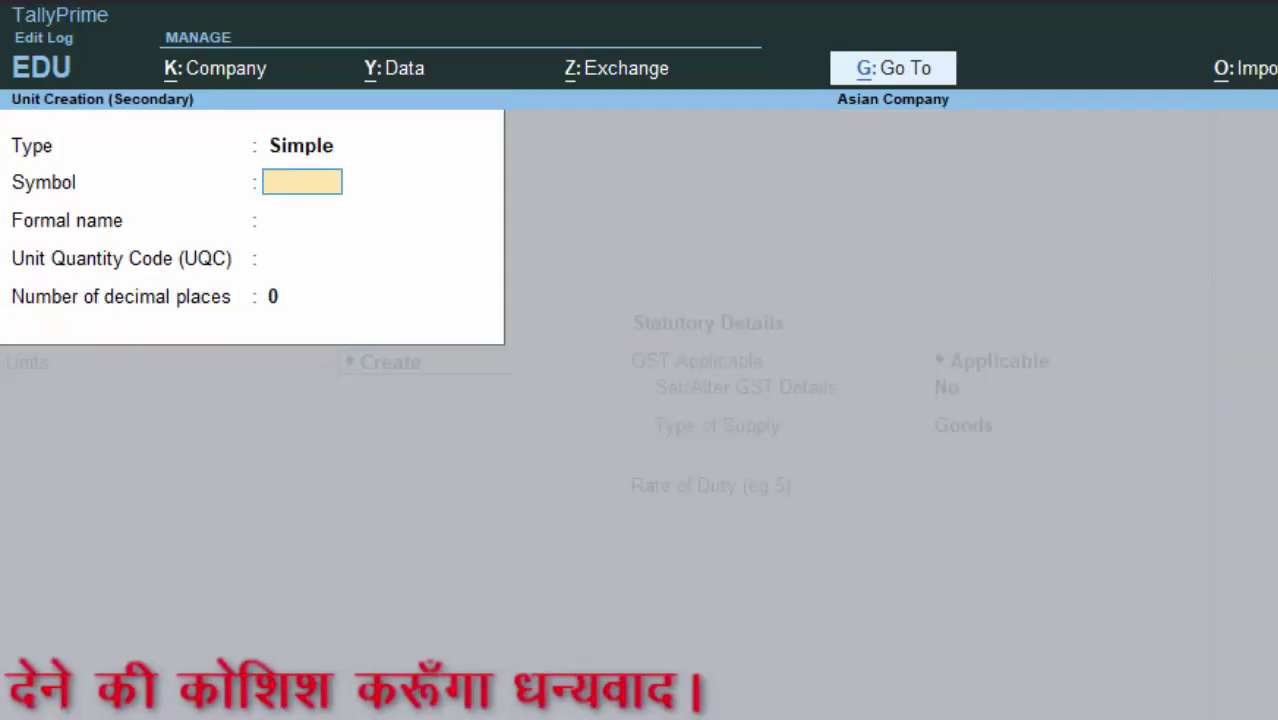
key("Return")
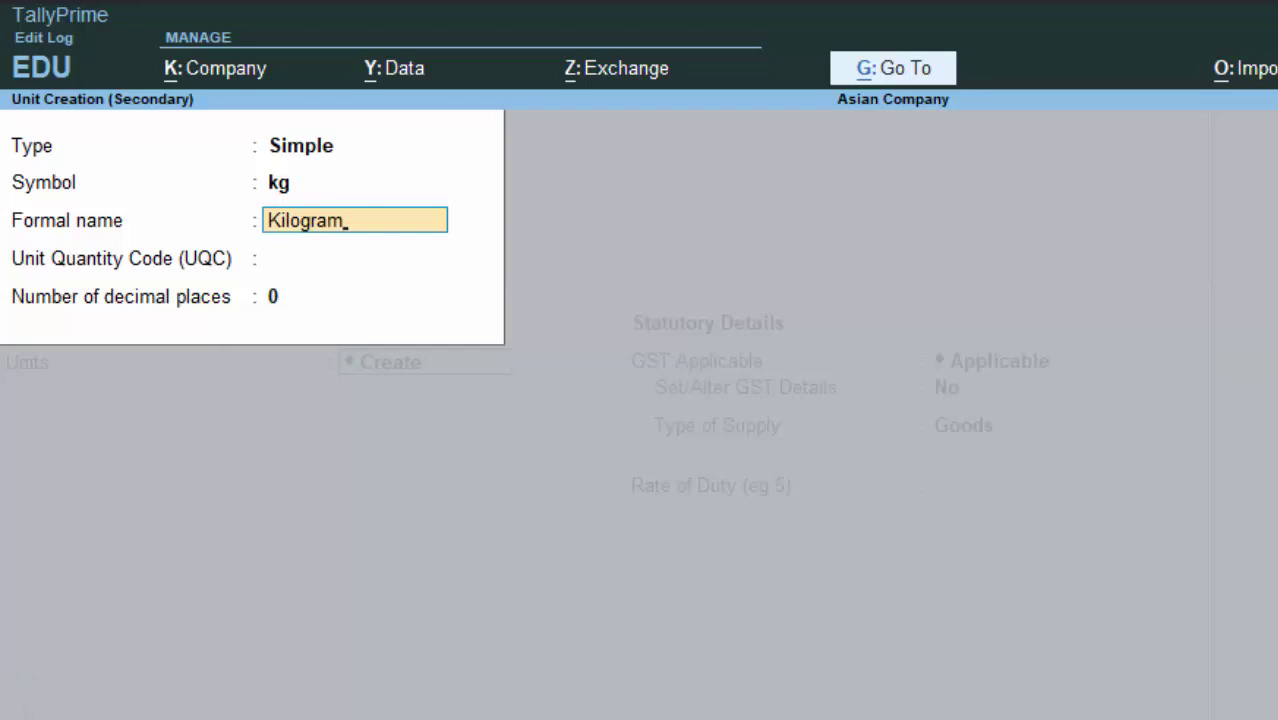
key("Return")
type("kg")
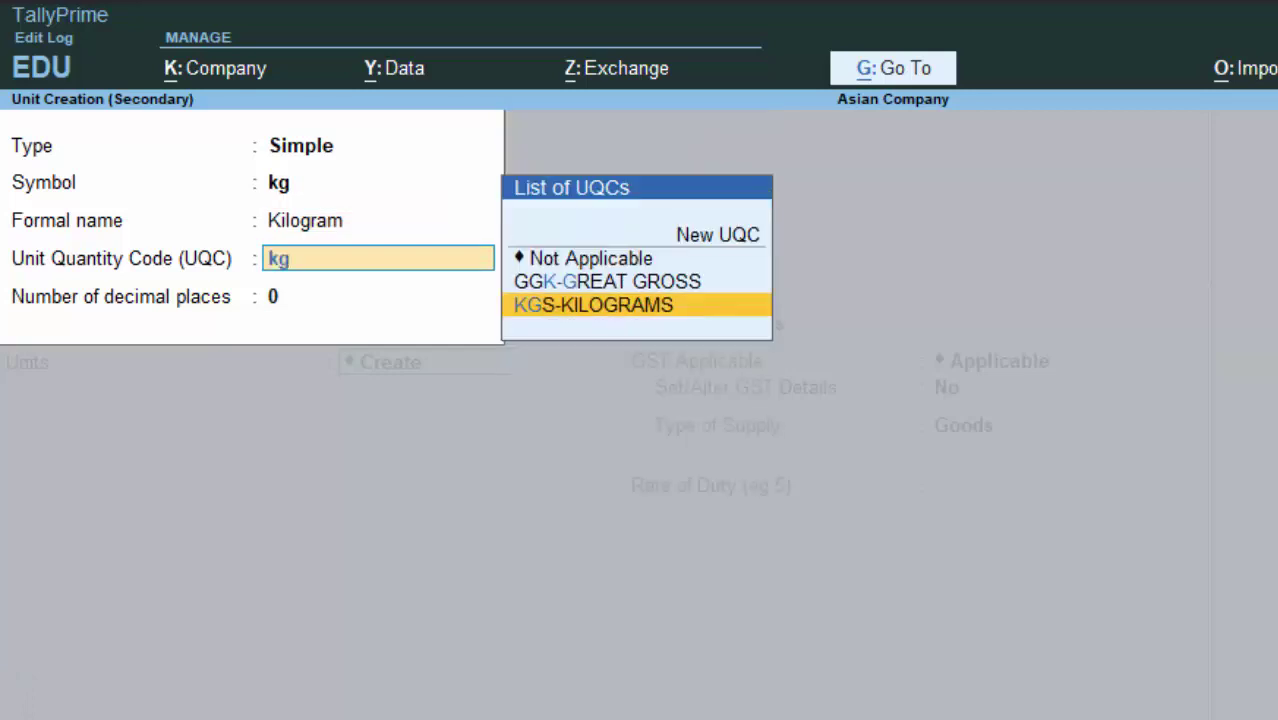
key("Return")
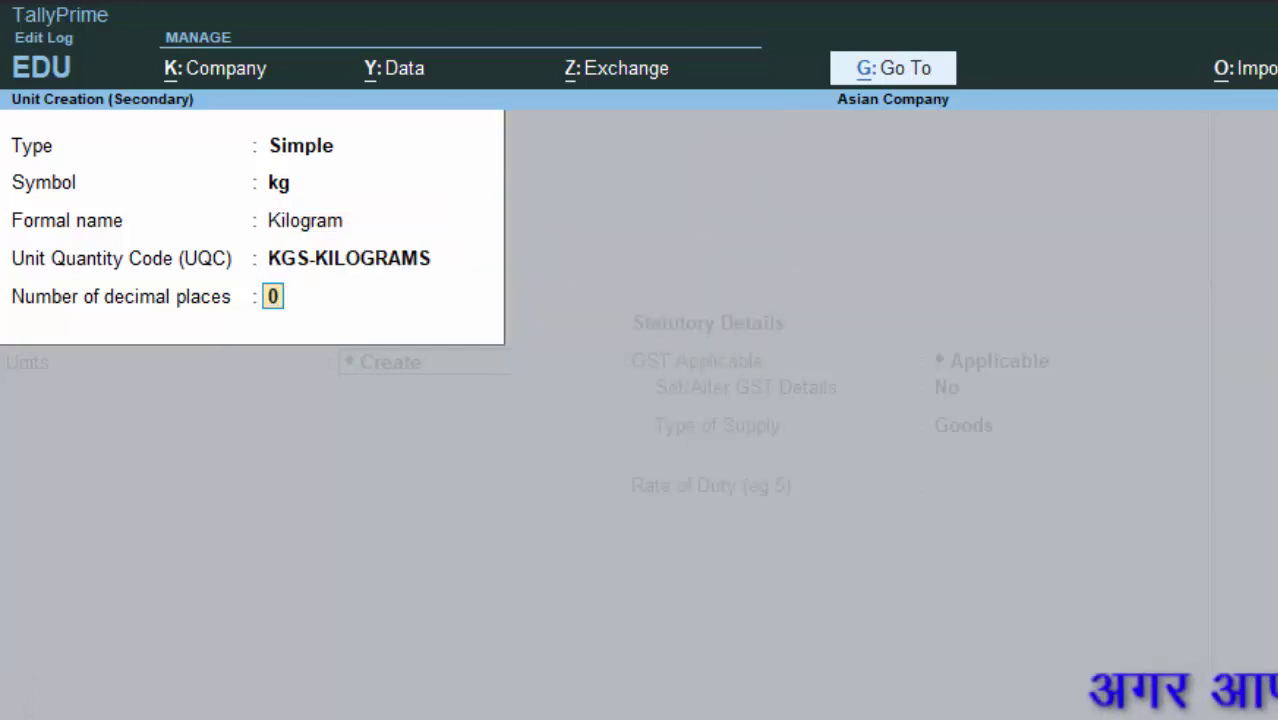
key("Return")
Keep GST Applicable for the दाल item and set Set/Alter GST Details to Yes.
key("Return")
key("Return")
key("Return")
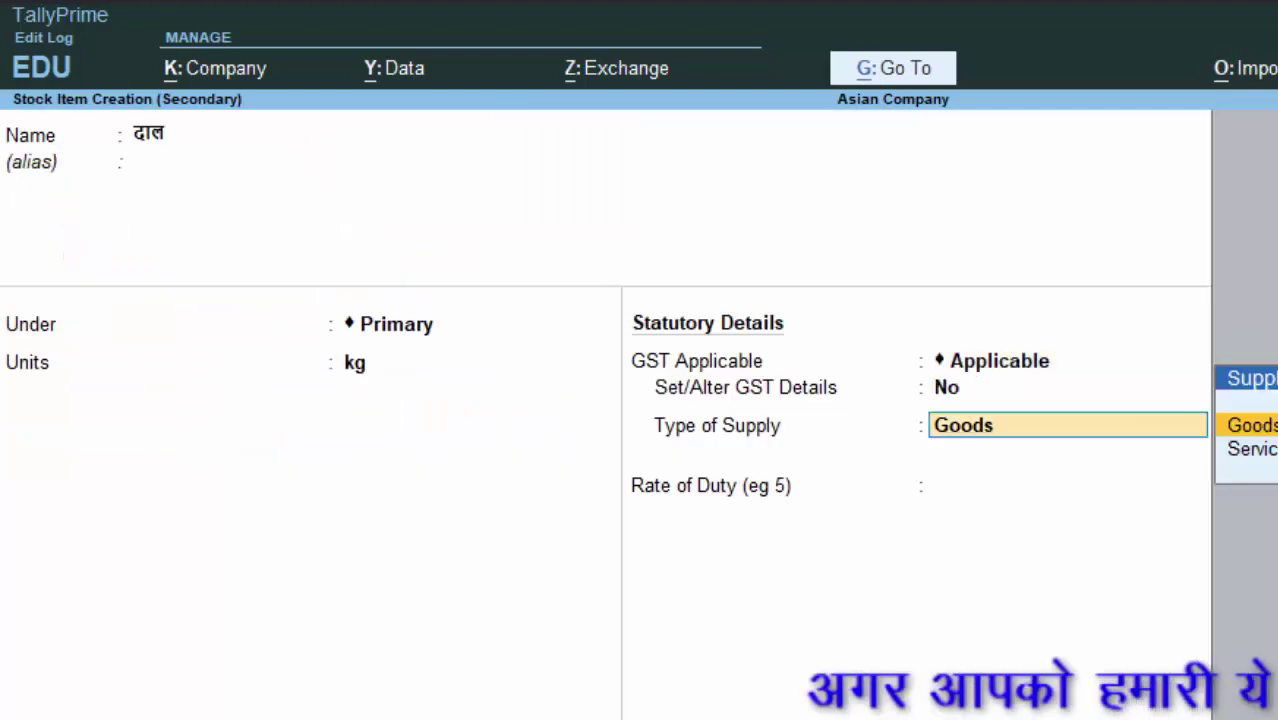
key("BackSpace")
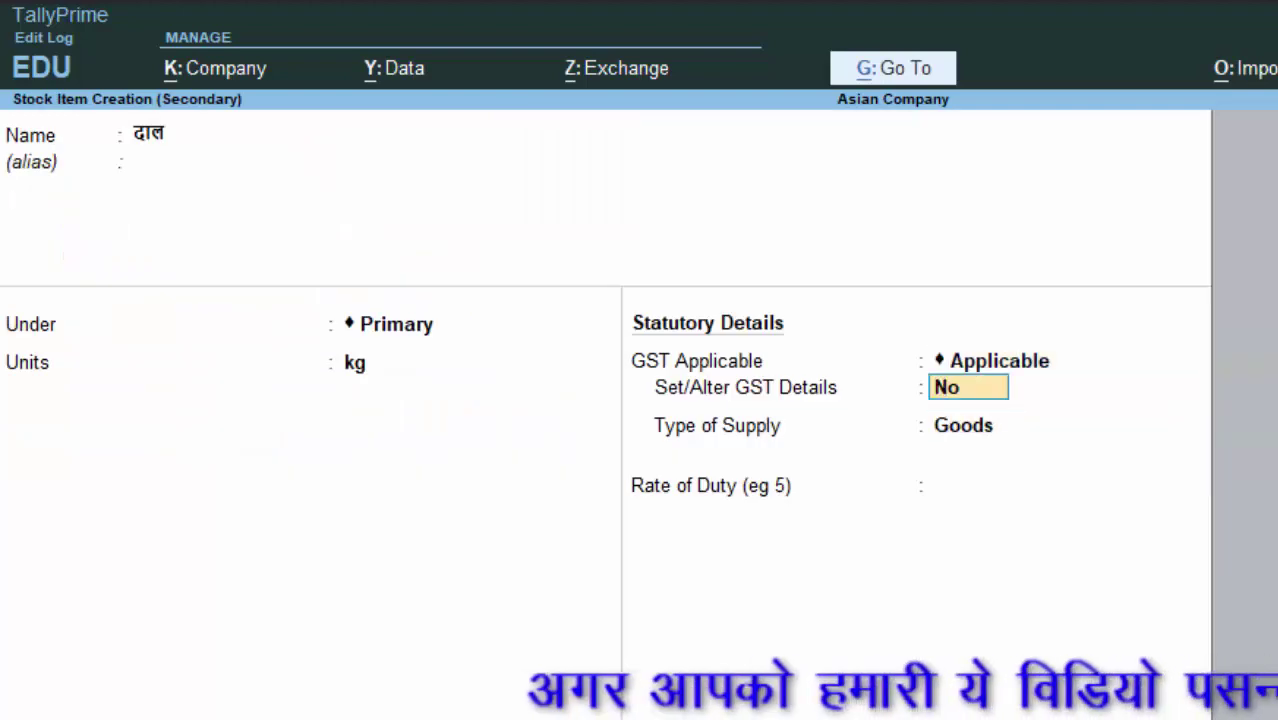
key("Return")
key("BackSpace")
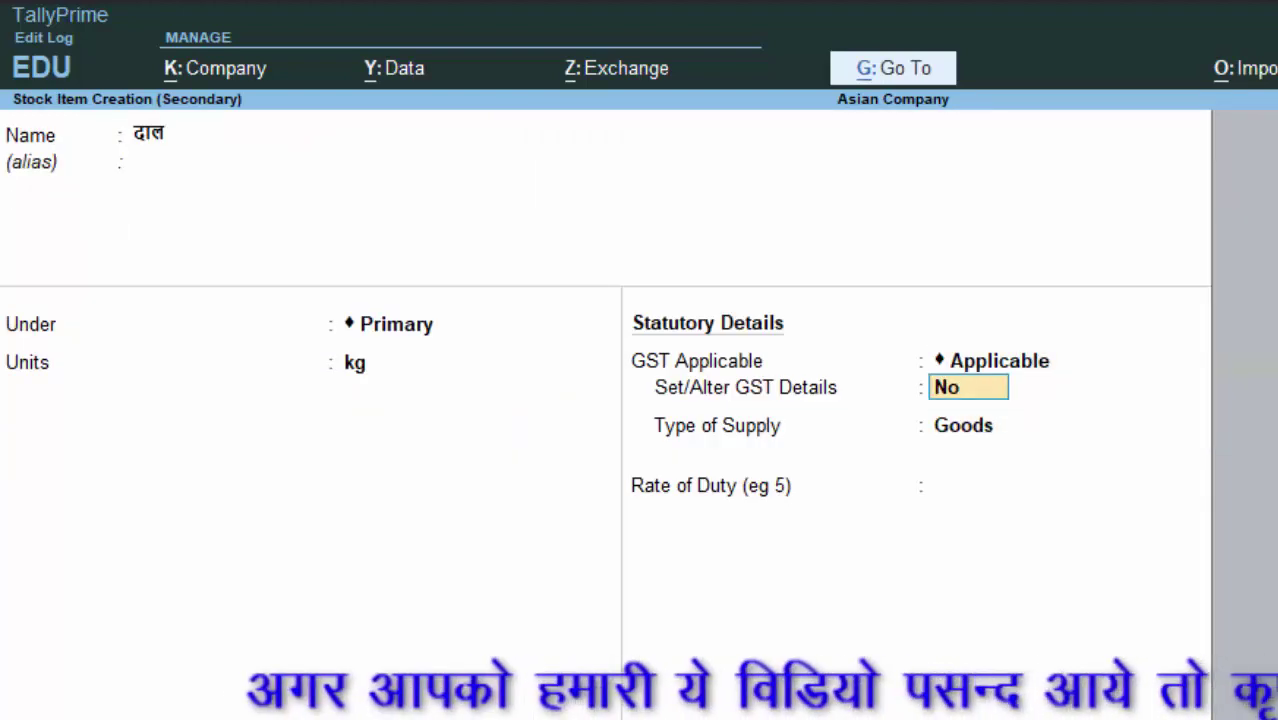
type("y")
key("Return")
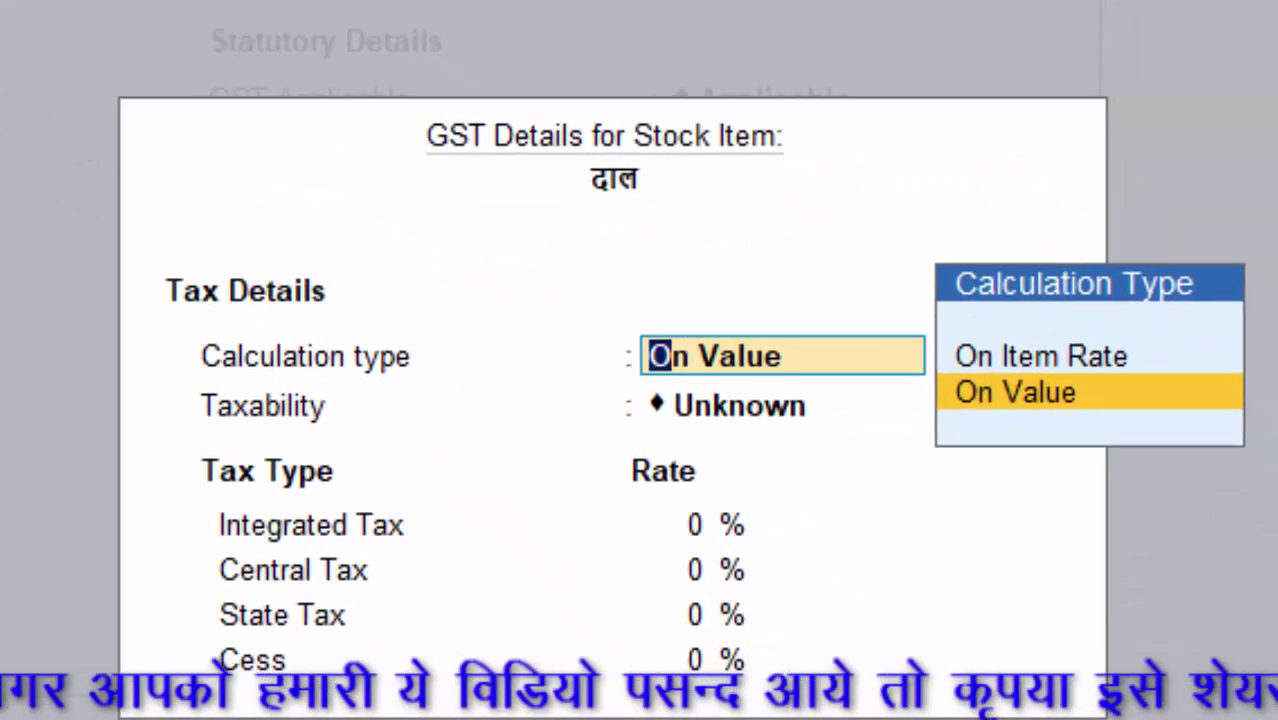
Set दाल to On Value calculation, Taxable, with 5% integrated tax, keep Goods and a blank duty rate, and save the item.
key("Return")
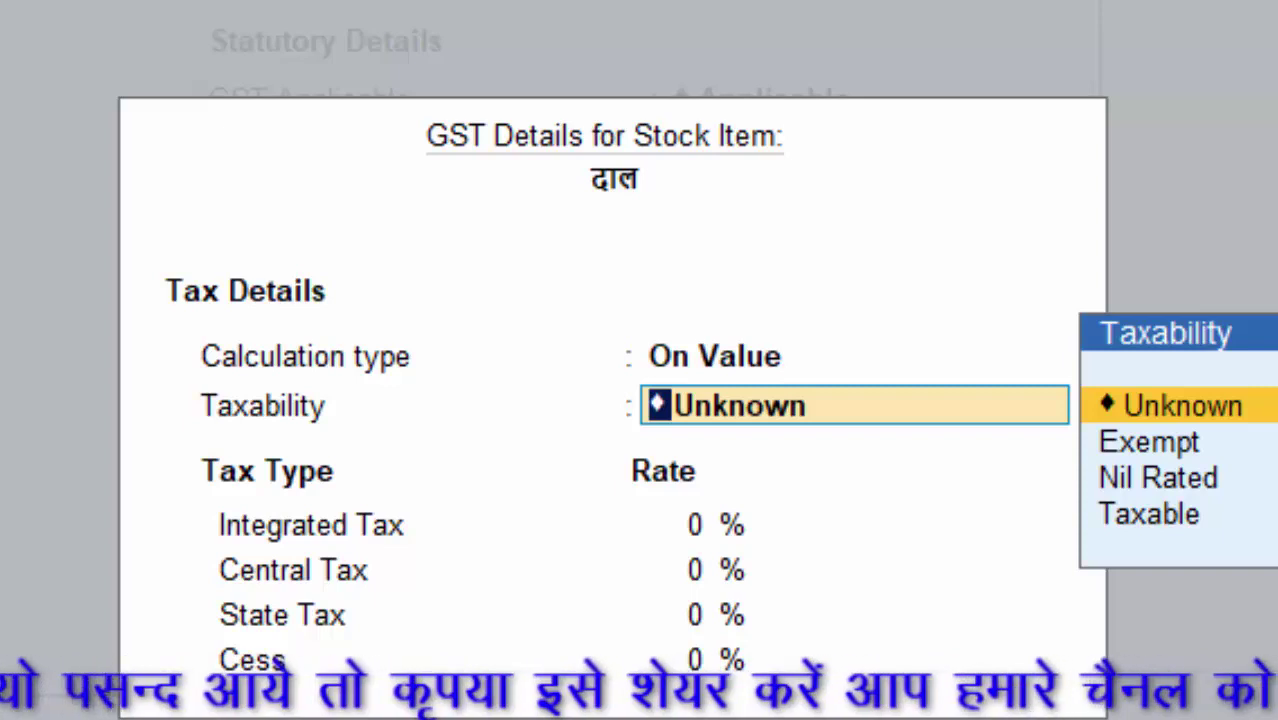
key("Down")
key("Down")
key("Down")
key("Return")
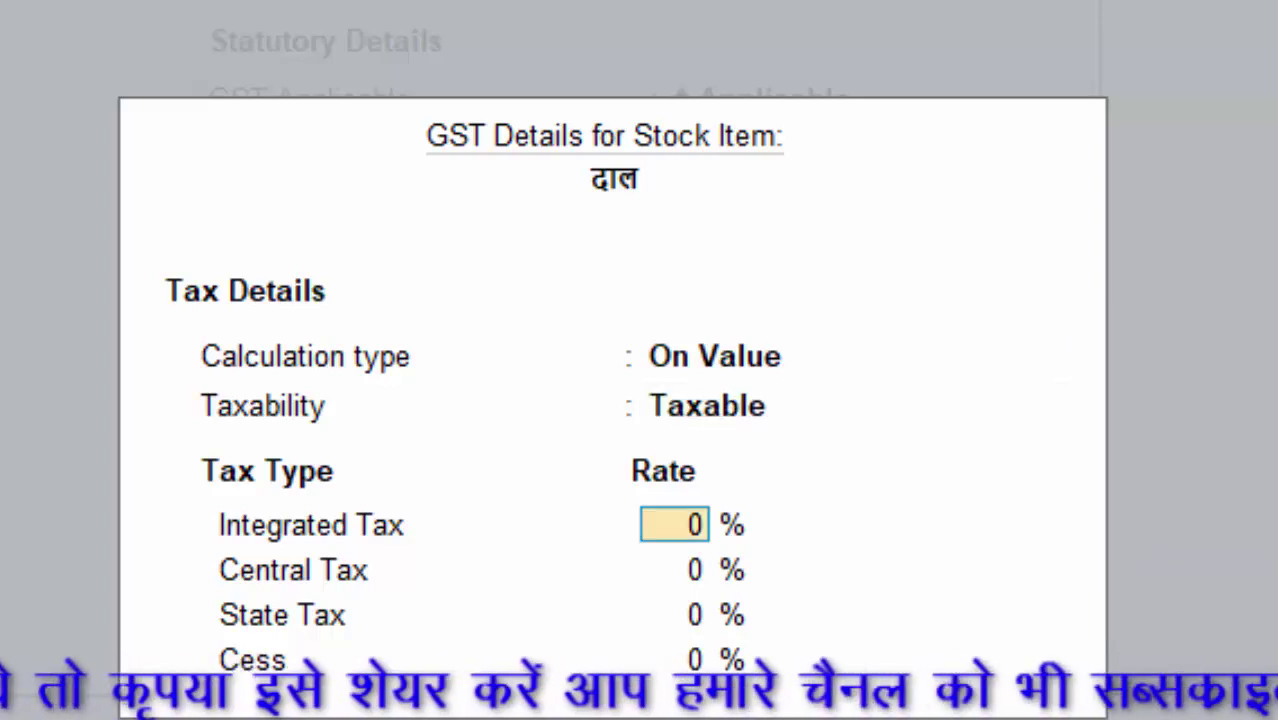
key("Return")
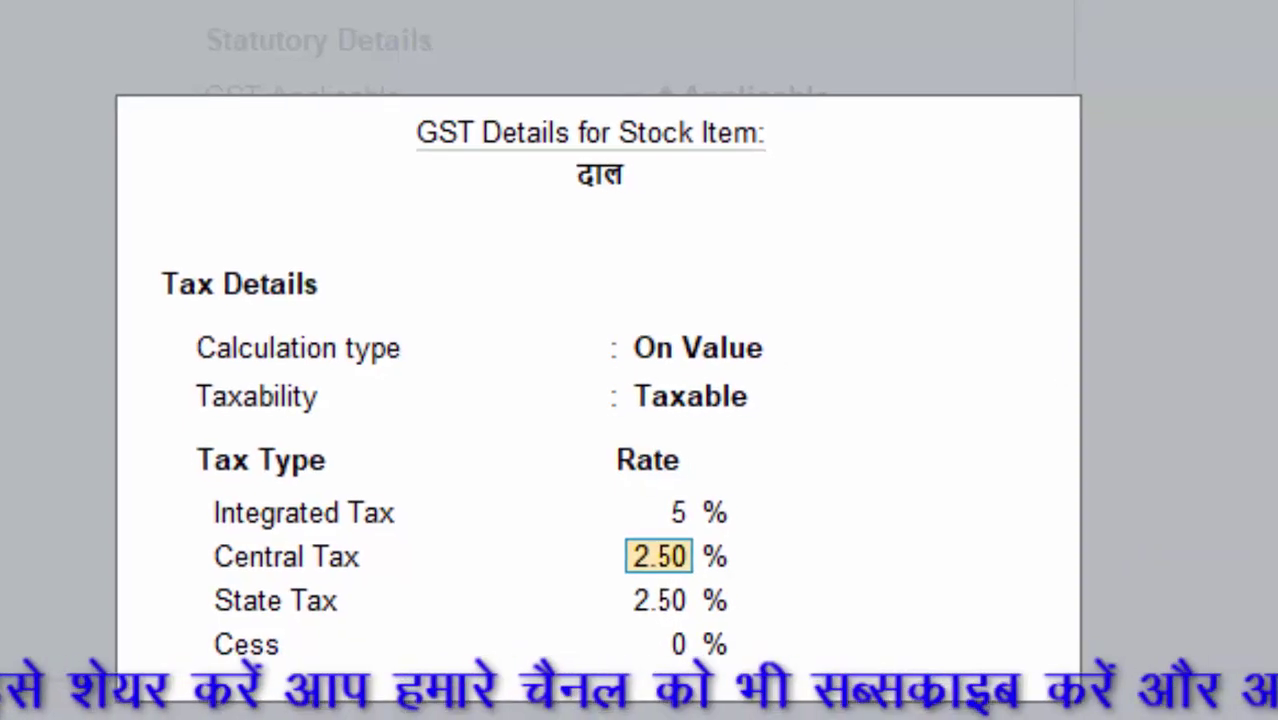
key("Return")
key("Return")
key("Return")
key("Return")
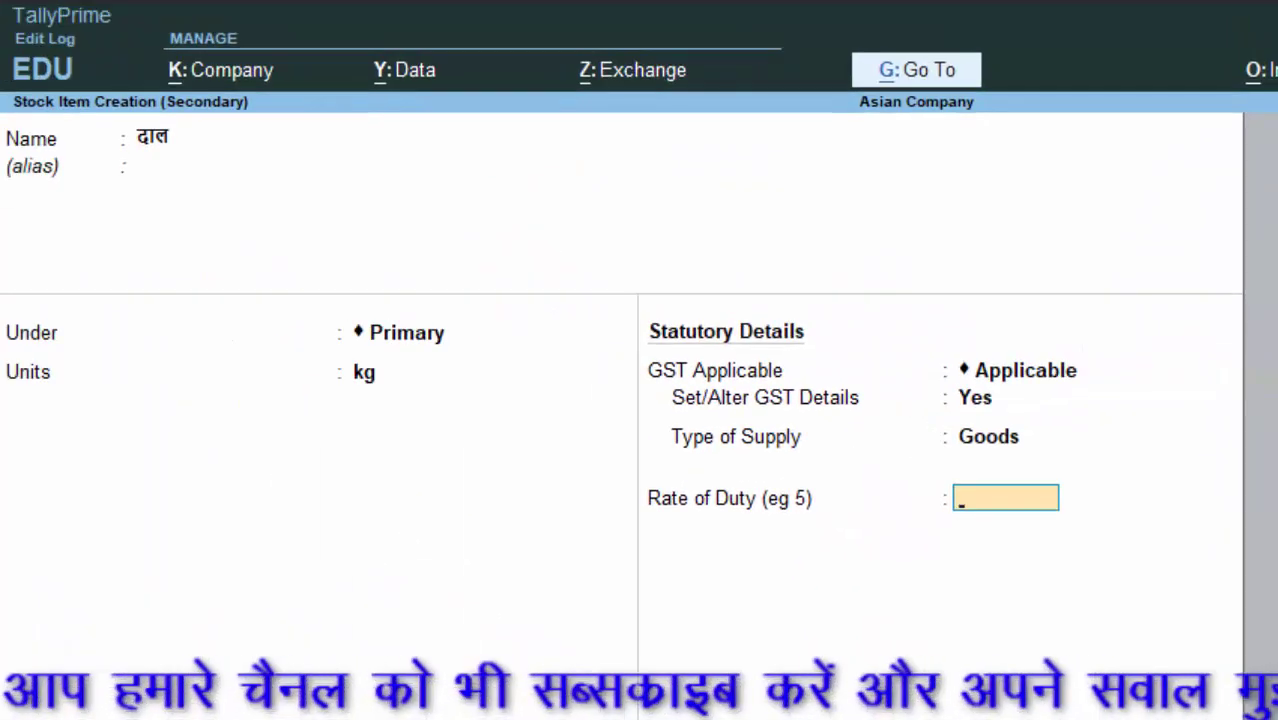
key("Return")
key("Return")
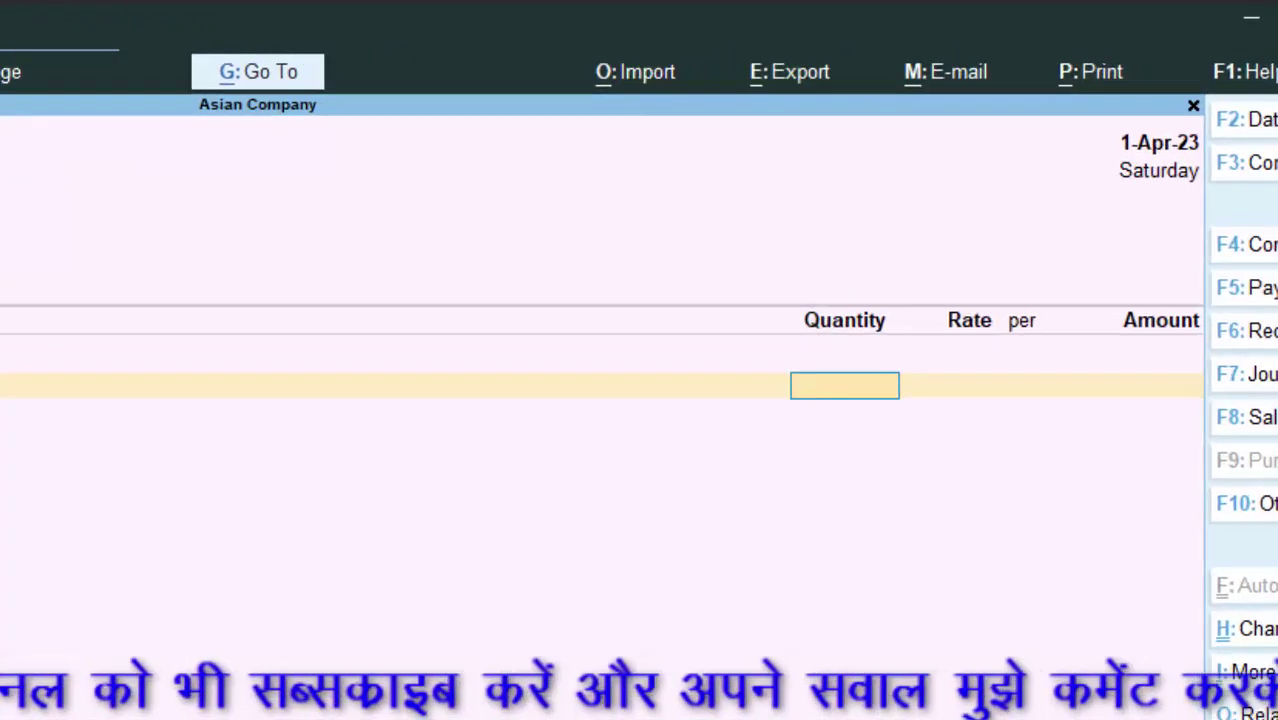
Enter a quantity of 50 kg at a rate of 130 per kg for दाल in the purchase voucher.
type("50")
key("Return")
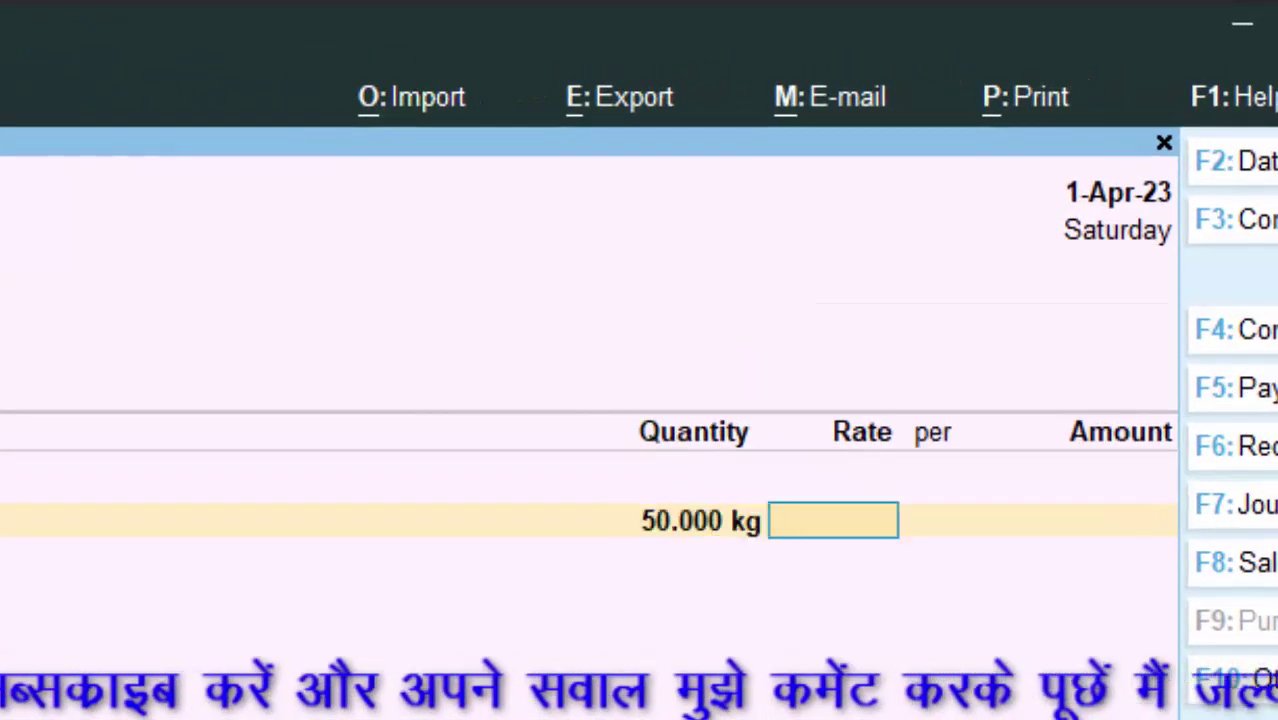
type("130")
key("Return")
key("Return")
key("Return")
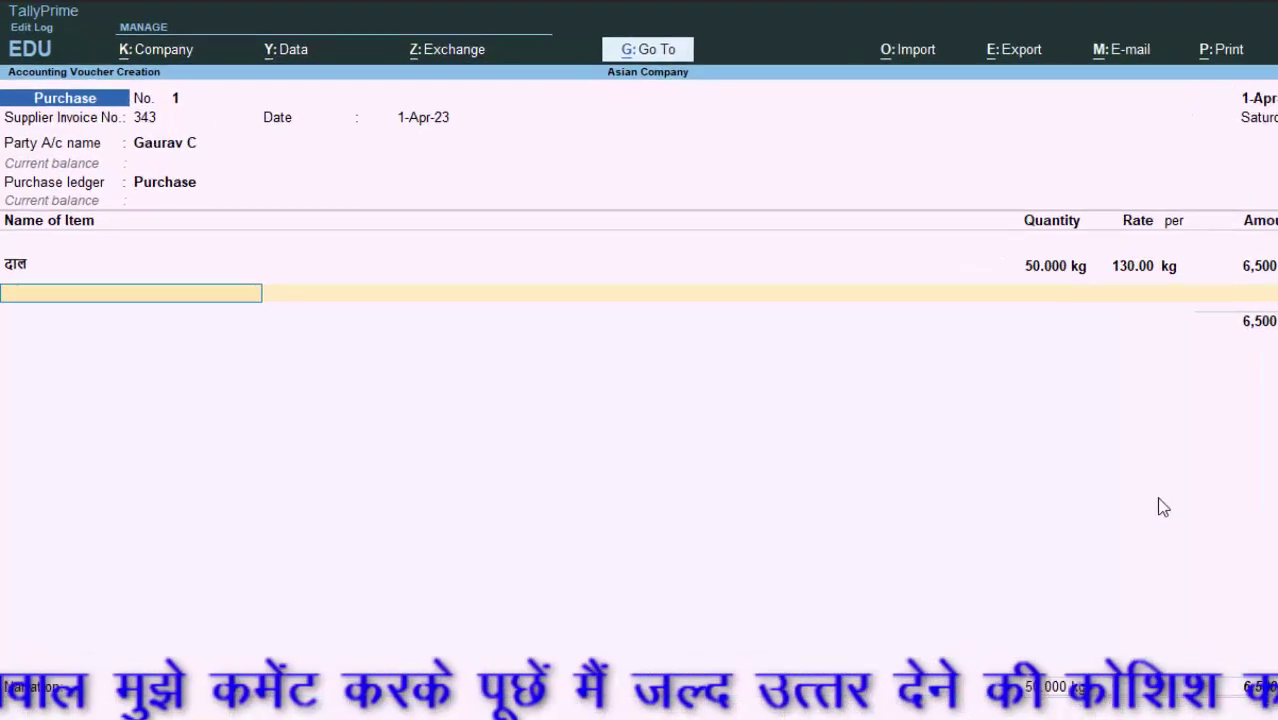
Begin a second stock item named चावल under Primary and use kg as its unit.
key("alt+c")
type("चावल")
key("Return")
key("Return")
key("Return")
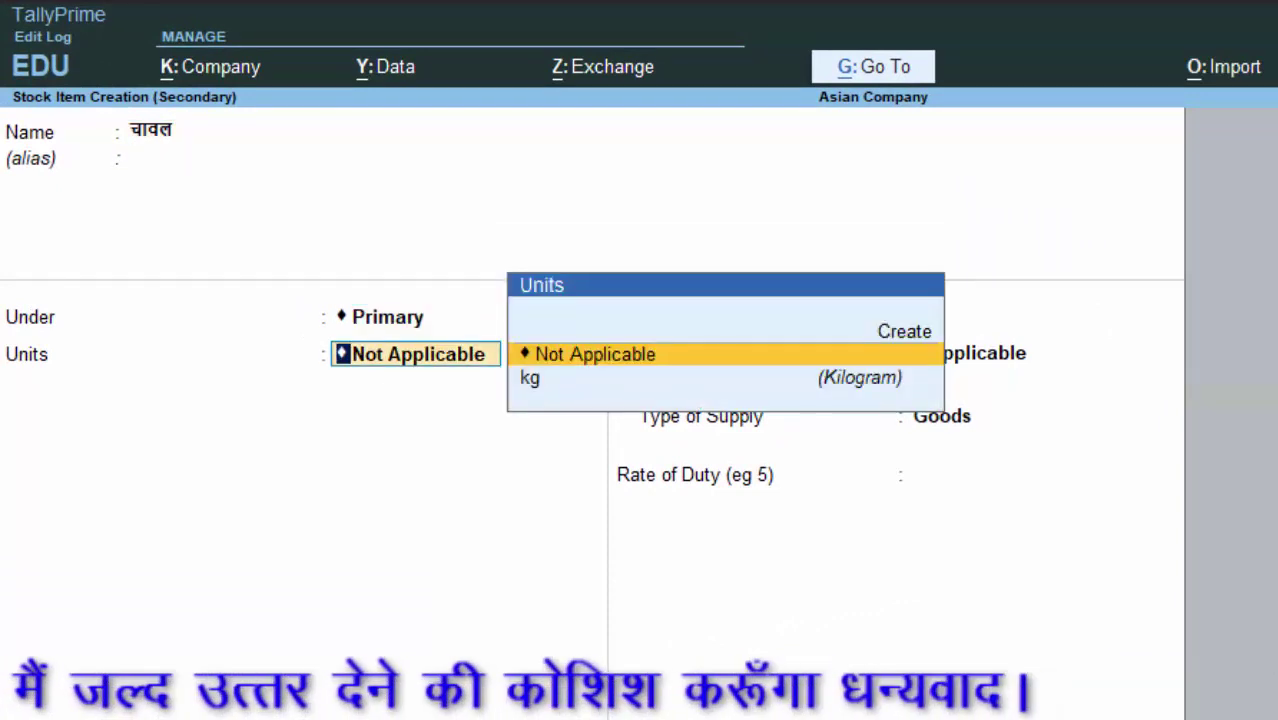
key("Down")
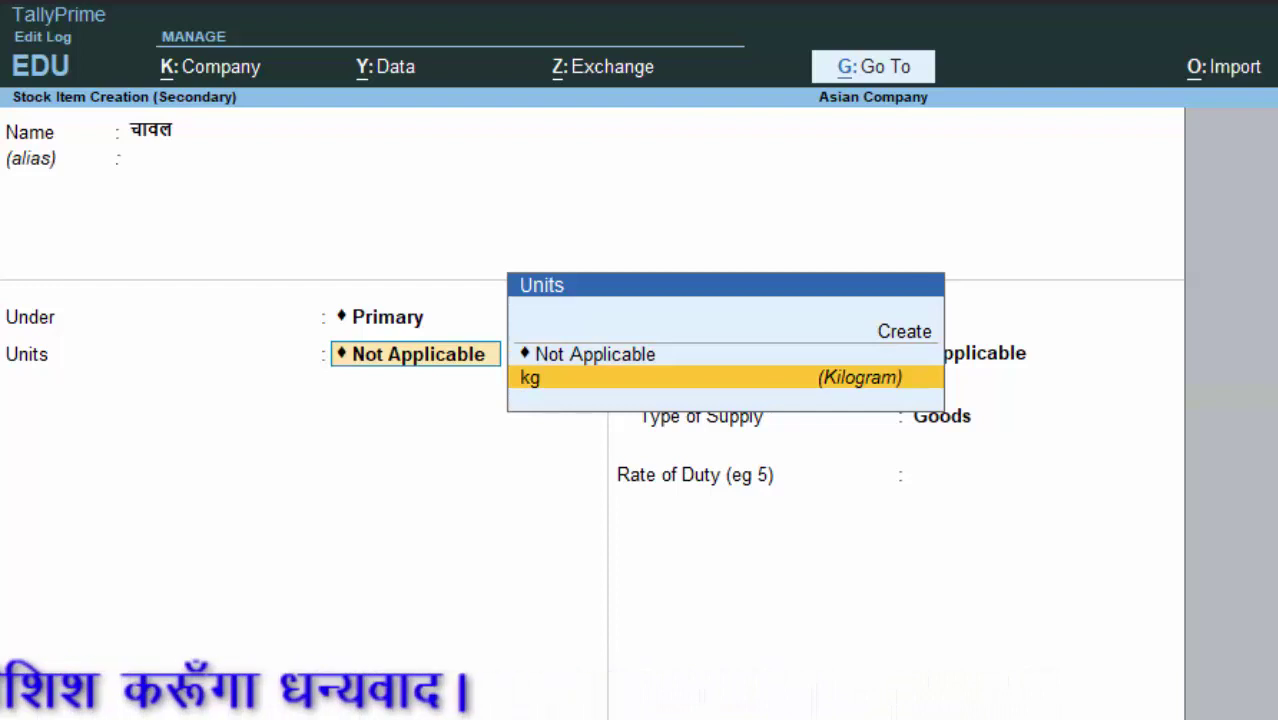
key("Return")
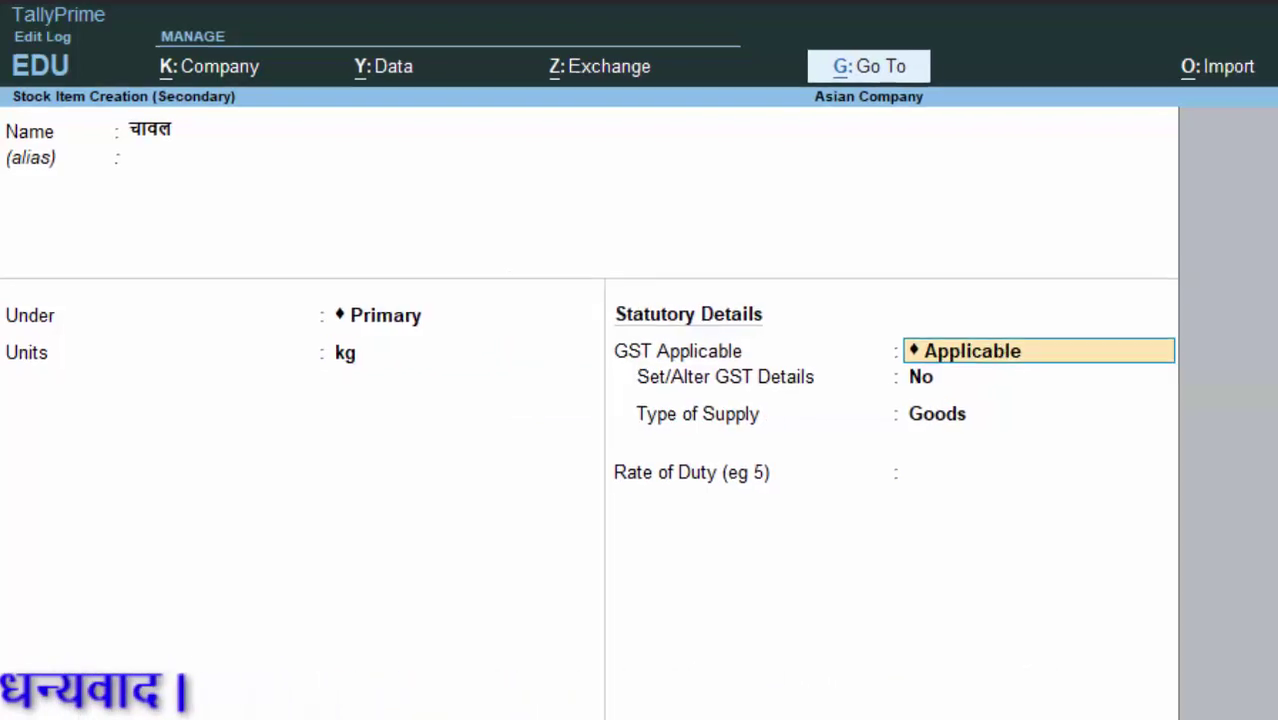
Keep चावल GST Applicable with Set/Alter GST Details at No, supply type Goods and no duty rate, and save the item.
key("Return")
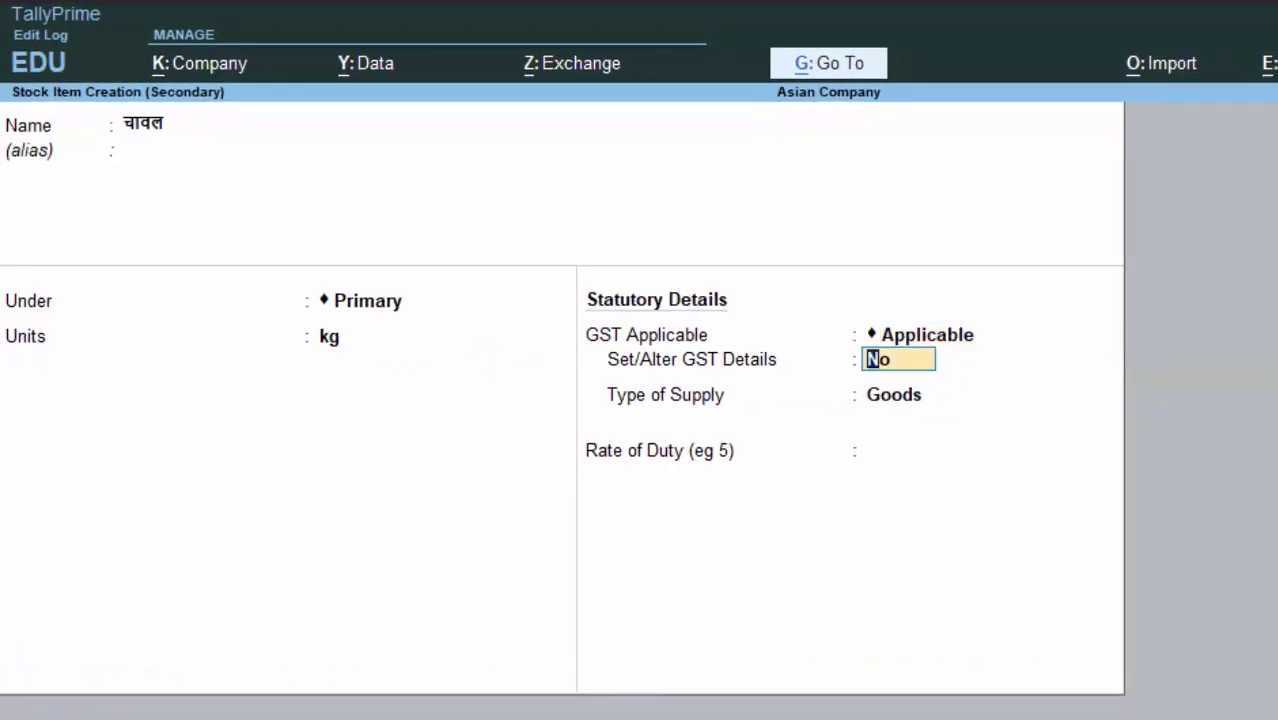
key("Return")
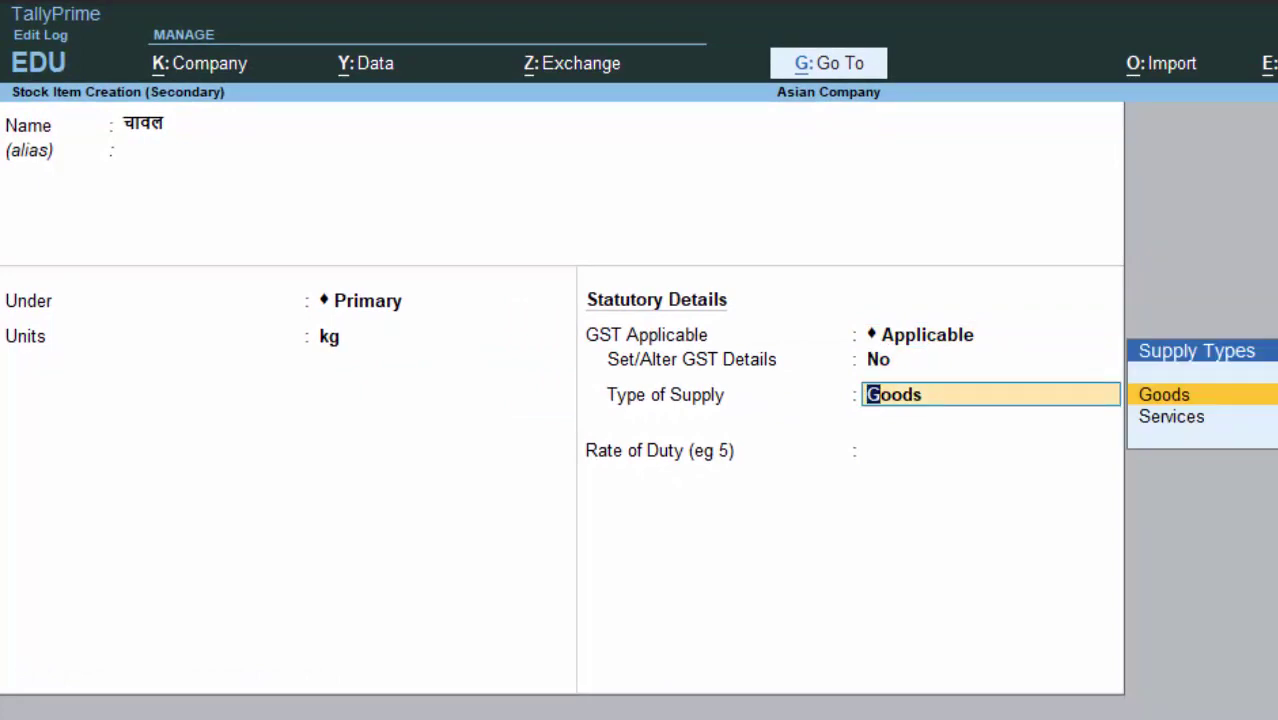
key("Return")
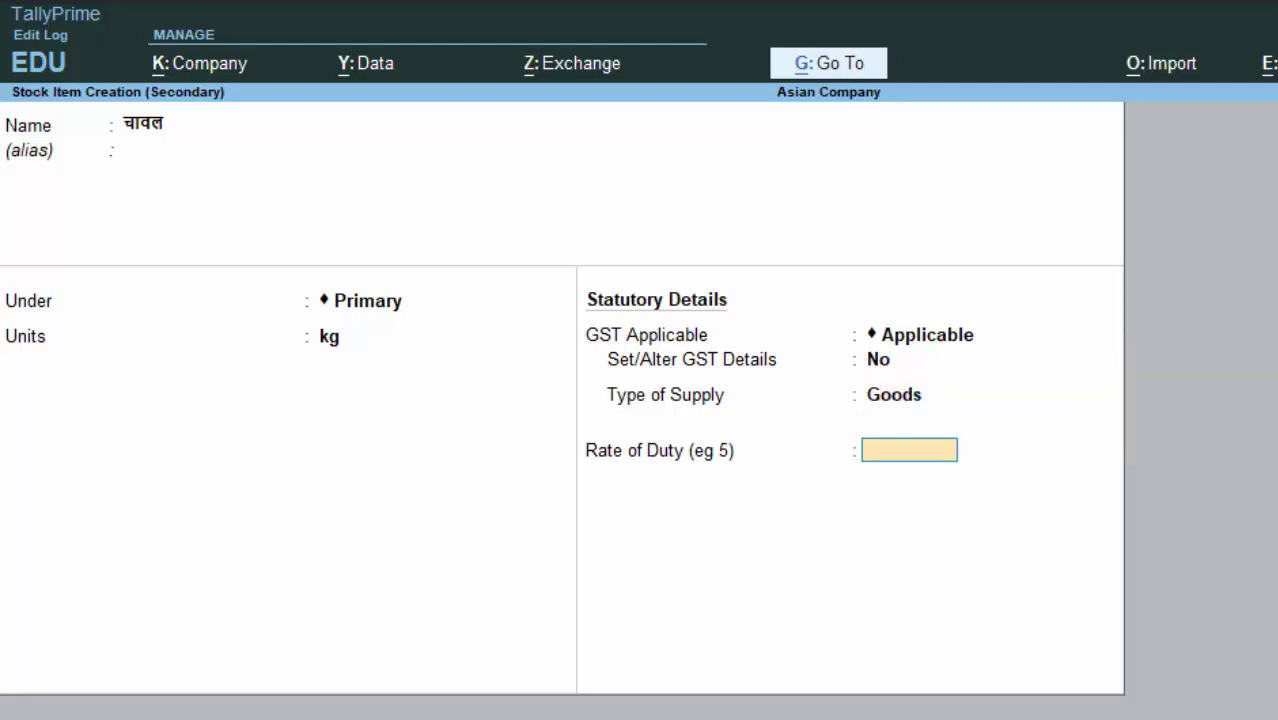
key("Return")
key("Return")
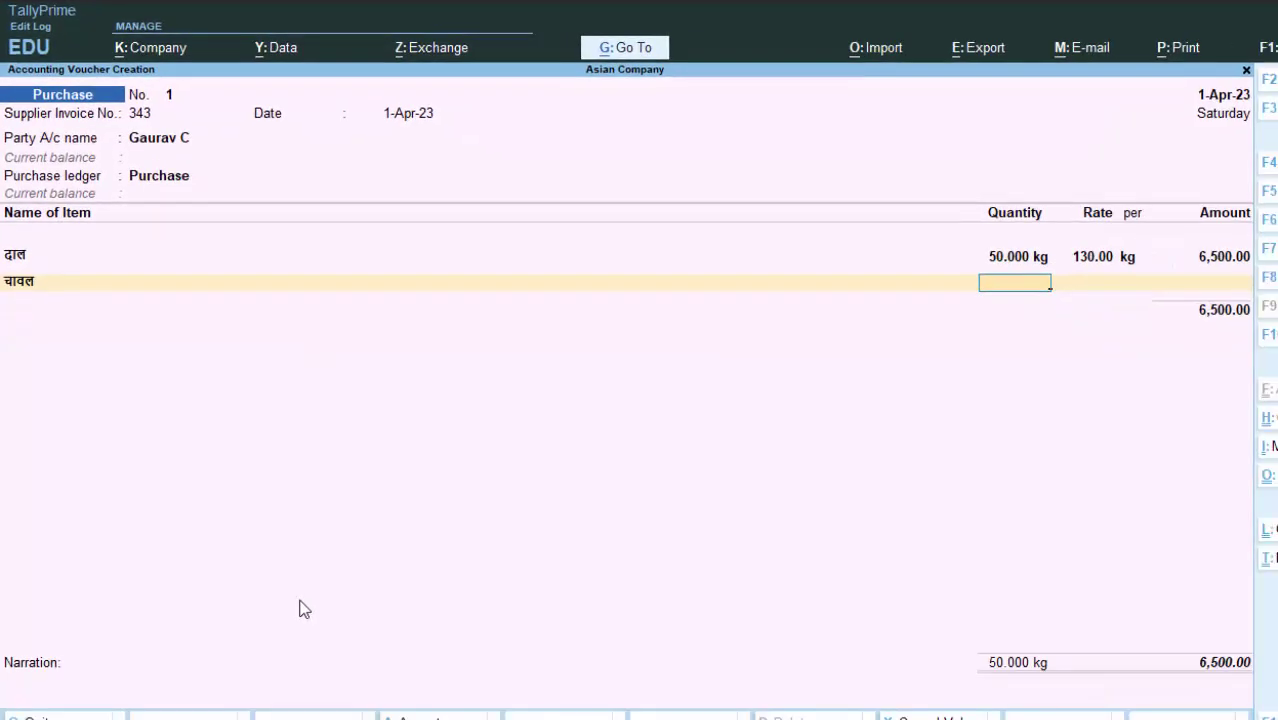
Enter 100 kg of चावल at a rate of 34 per kg and end the voucher's item list.
type("100")
key("Return")
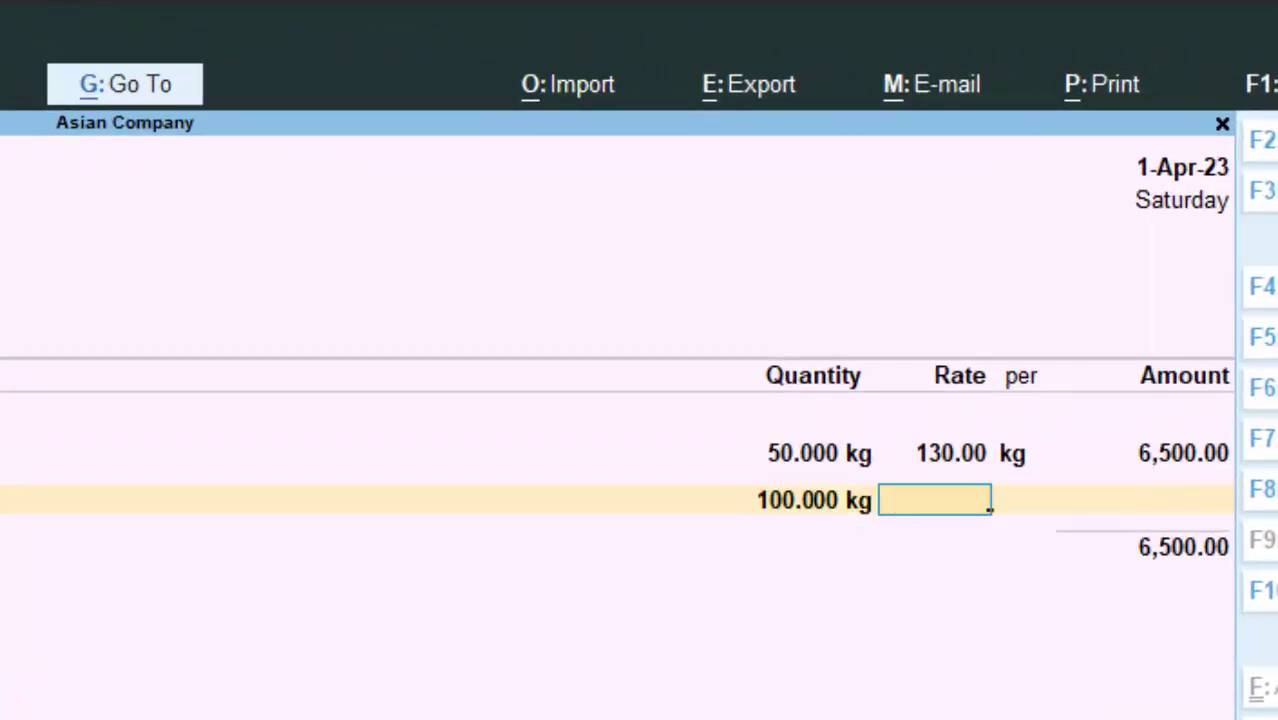
type("34")
key("Return")
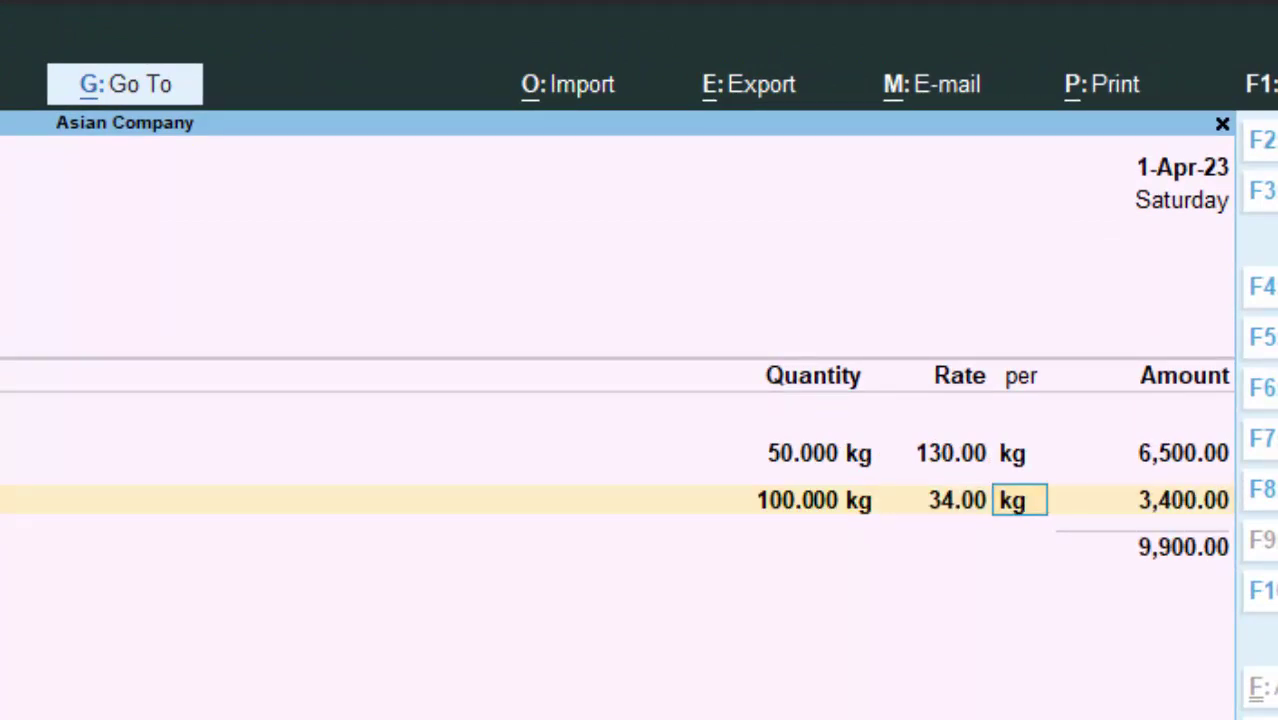
key("Return")
key("Return")
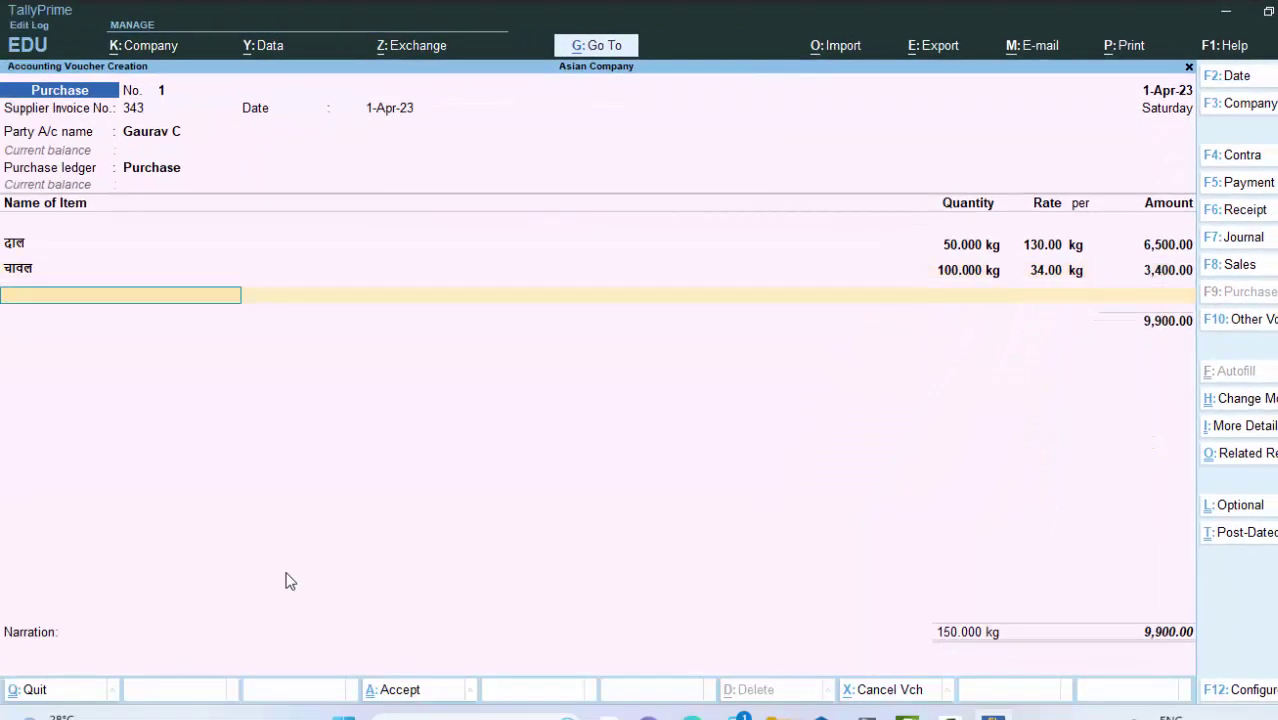
key("Return")
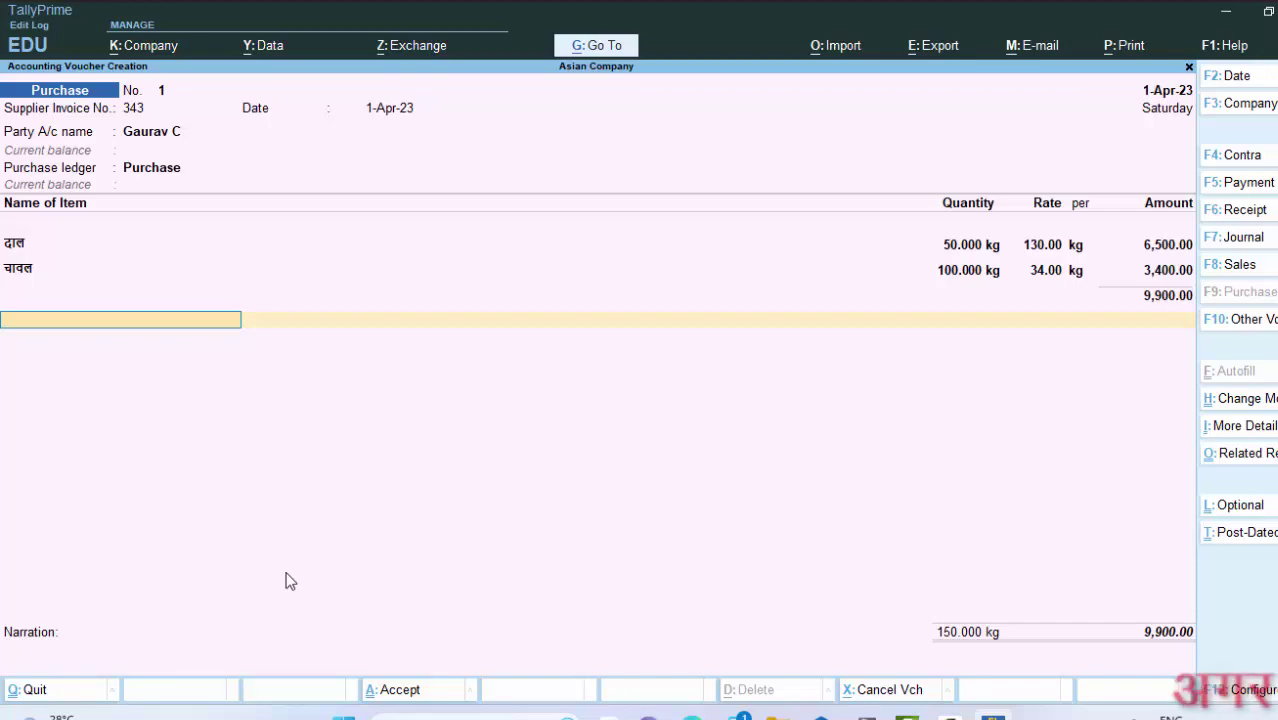
Begin a new ledger named Cgst from the voucher's additional ledger line, leaving the alias blank.
key("alt+c")
type("C")
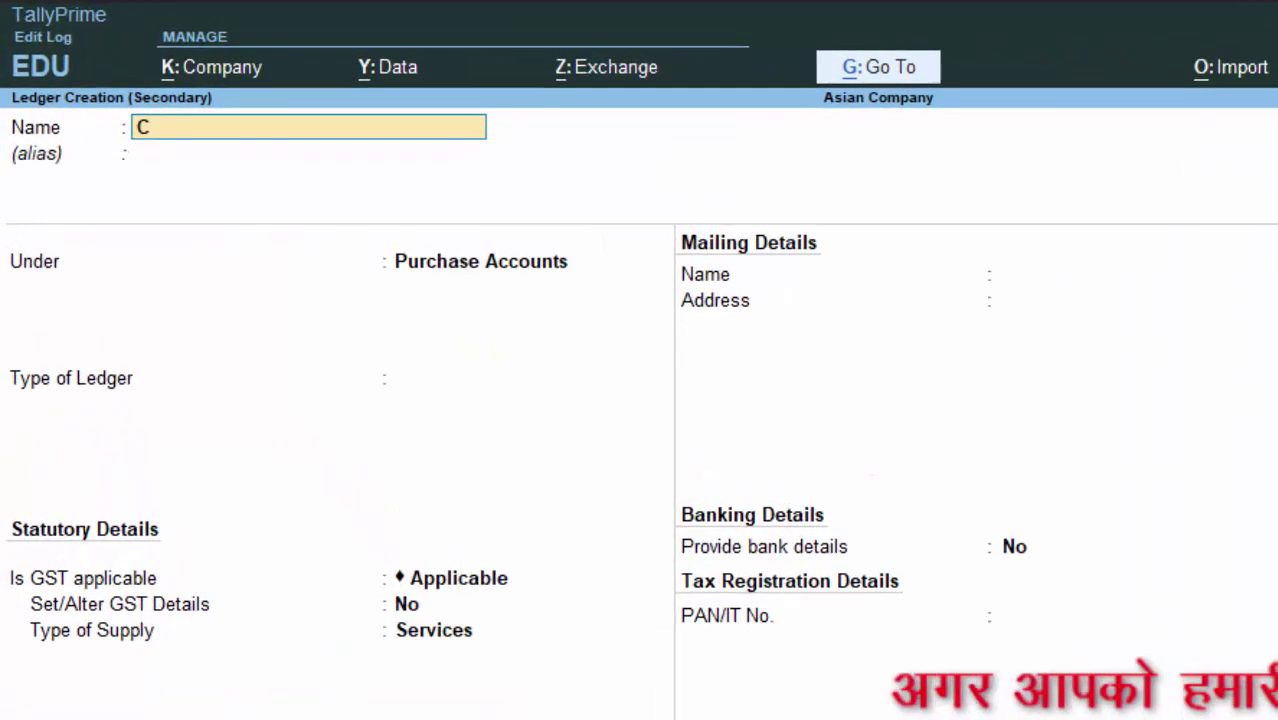
type("gst")
key("Return")
key("Return")
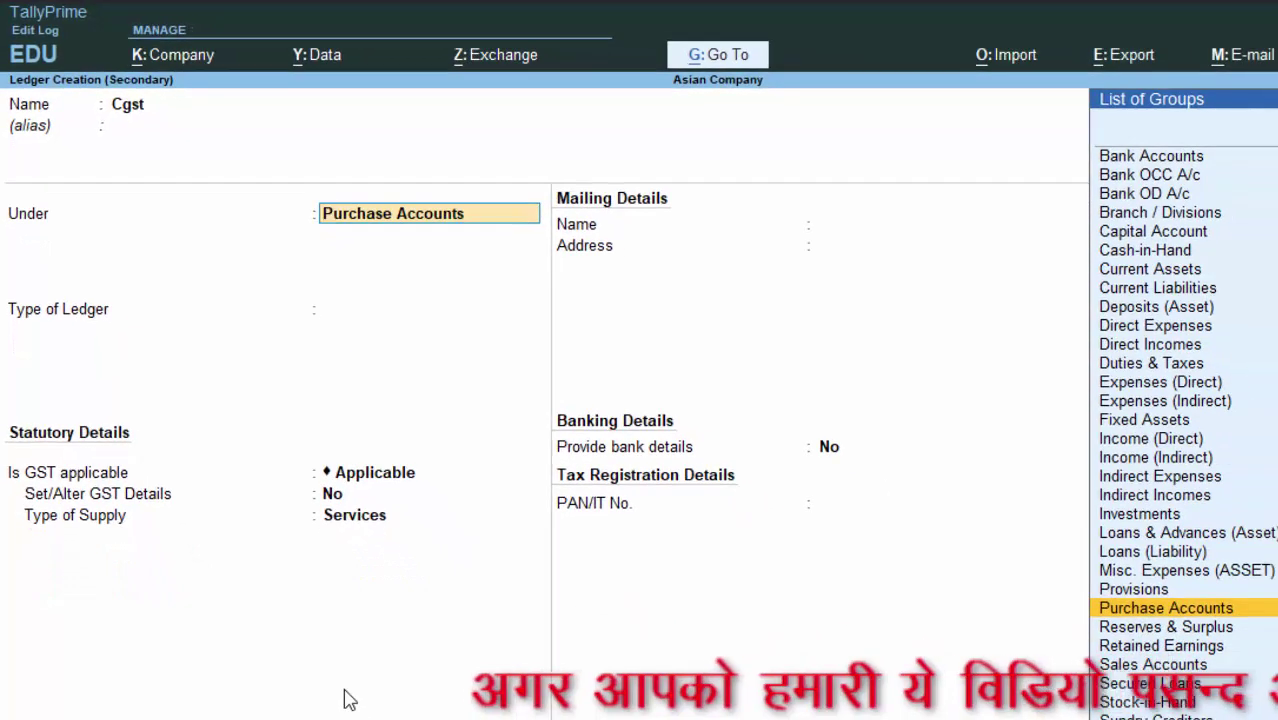
Place the Cgst ledger under Duties & Taxes with duty type GST and tax type Central Tax.
type("D")
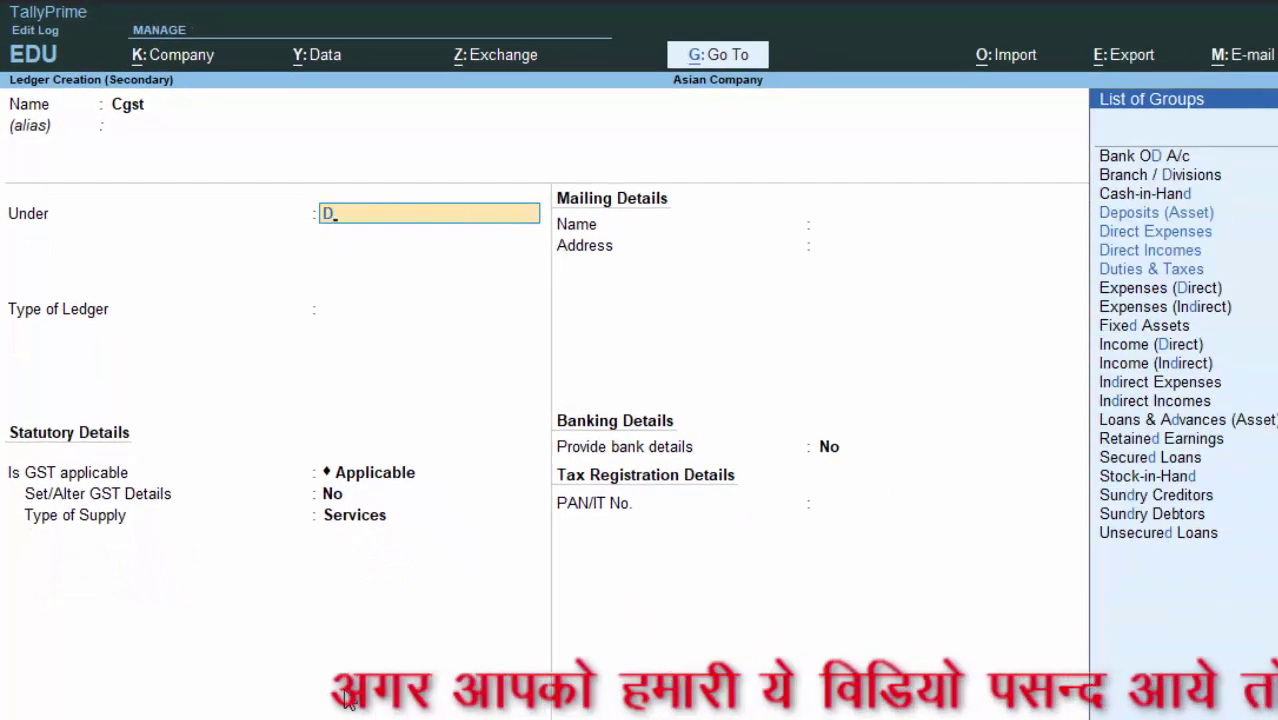
key("Down")
key("Down")
key("Down")
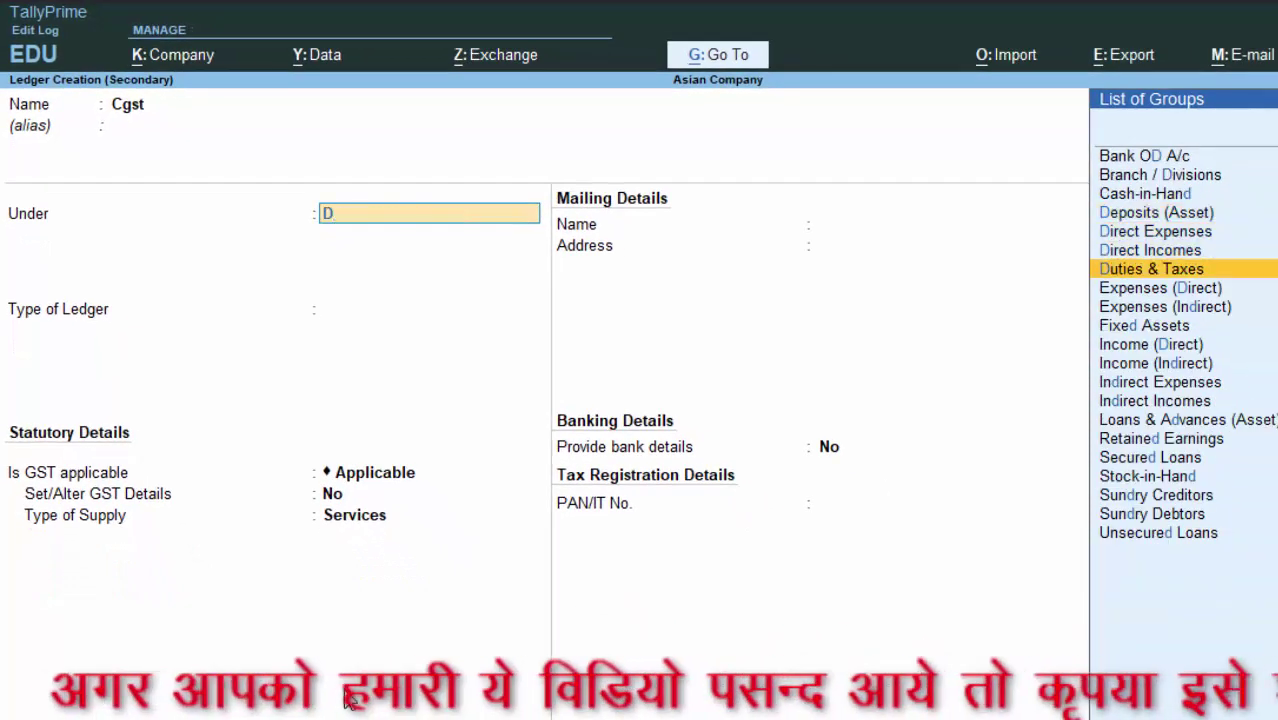
key("Return")
key("Up")
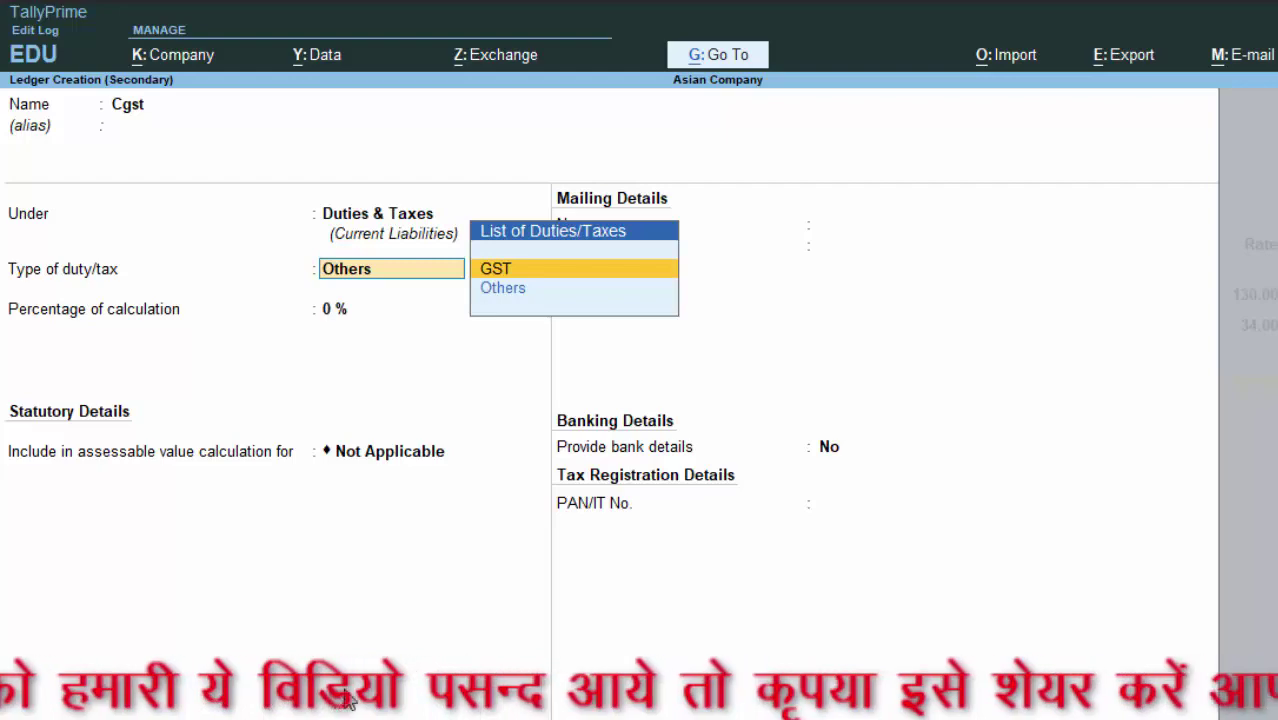
key("Return")
key("Return")
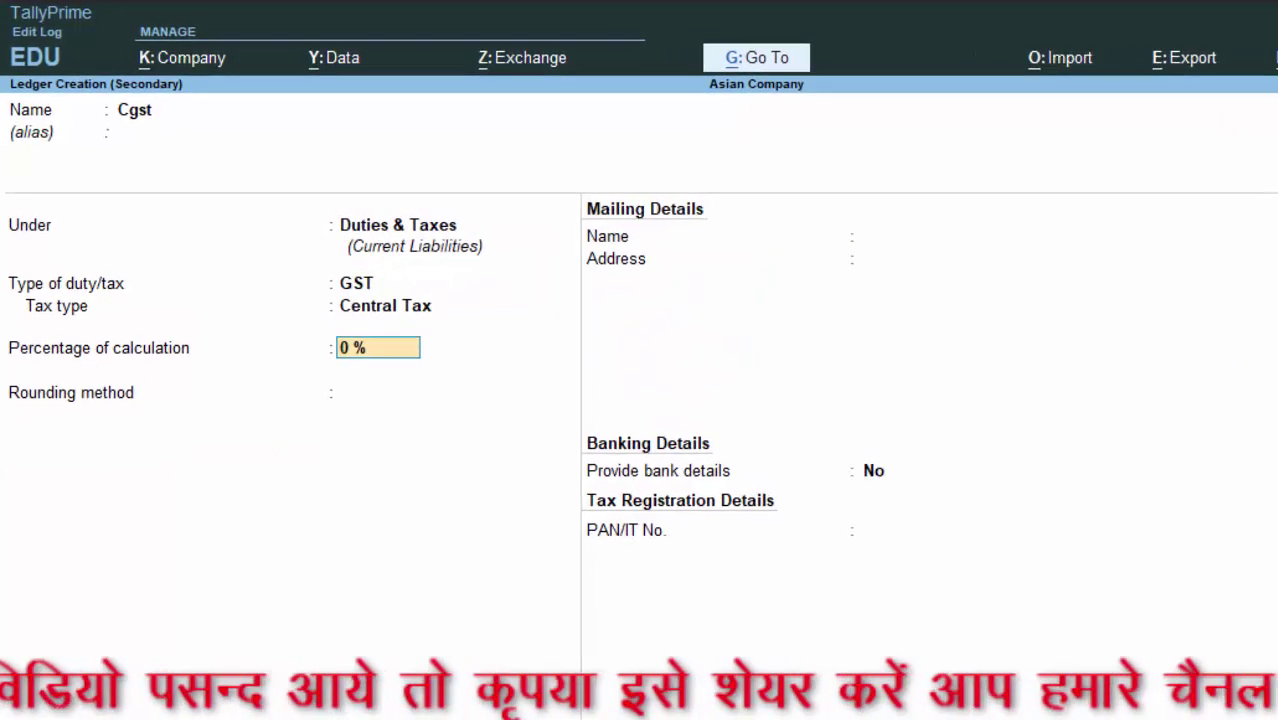
Keep Cgst at 0 % with Normal Rounding, limit 0 and no bank details, then save it into the purchase voucher.
key("Return")
key("Down")
key("Down")
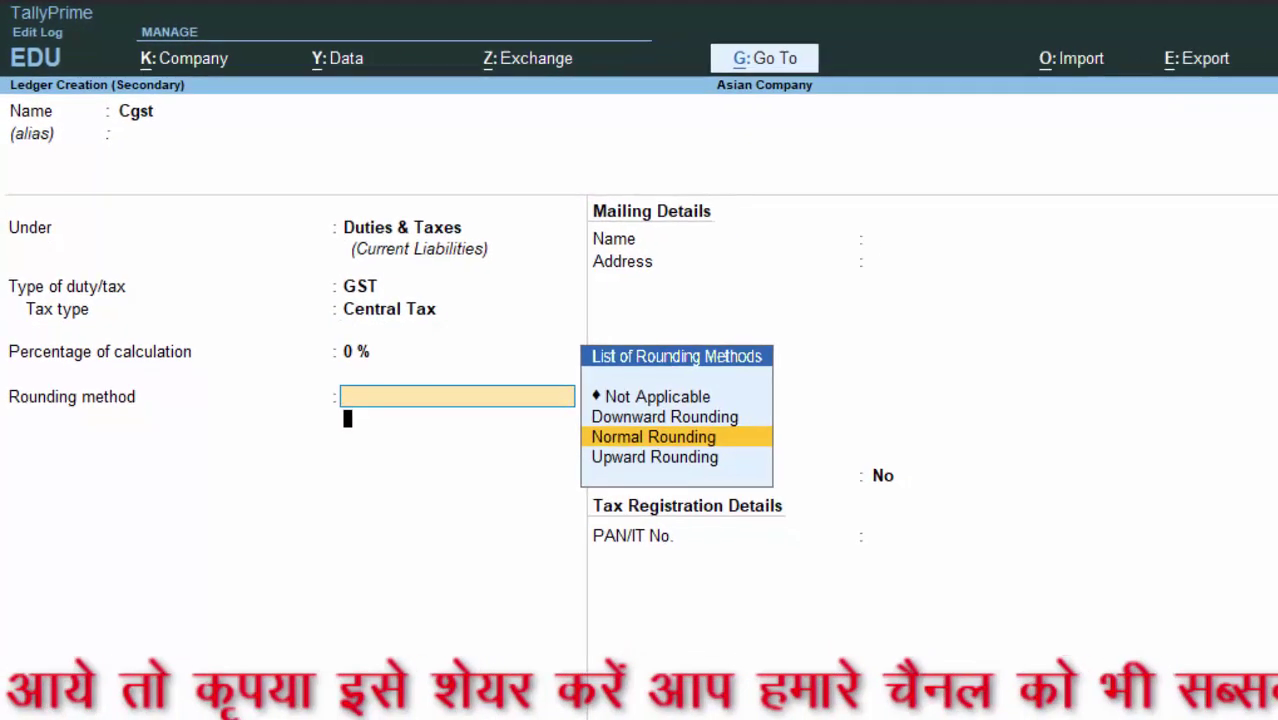
key("Return")
key("Return")
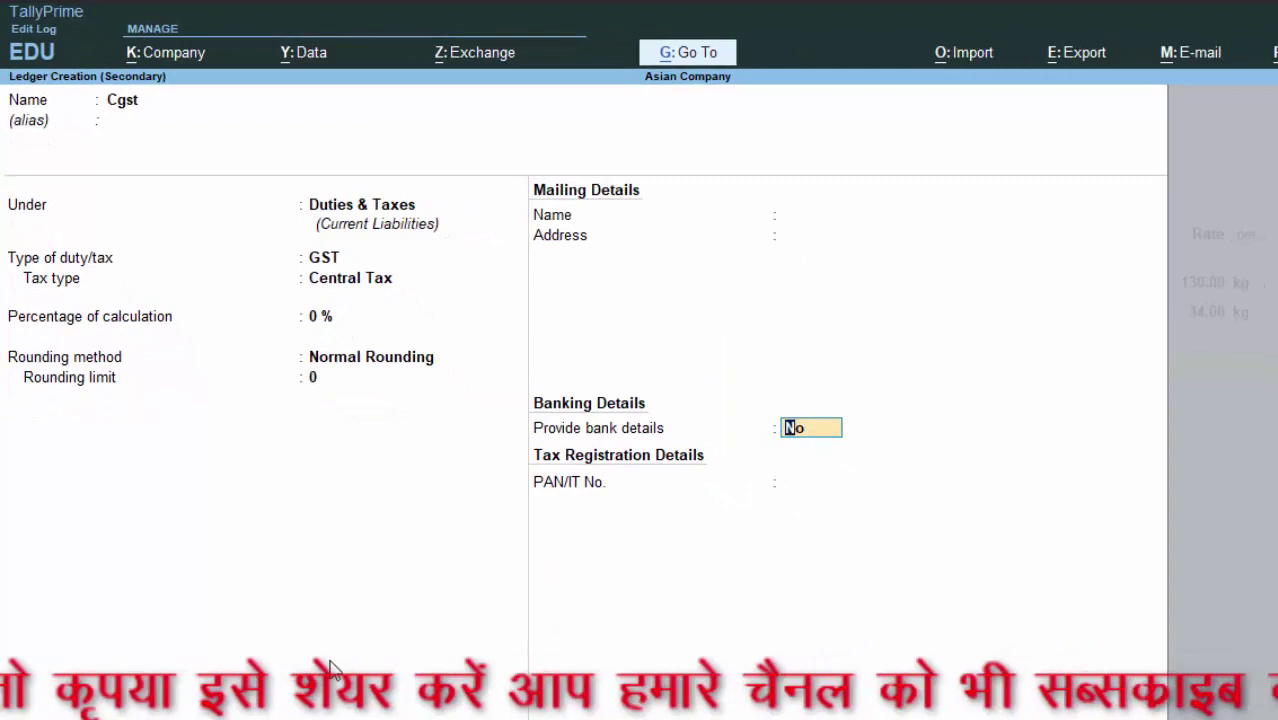
key("Return")
key("ctrl+a")
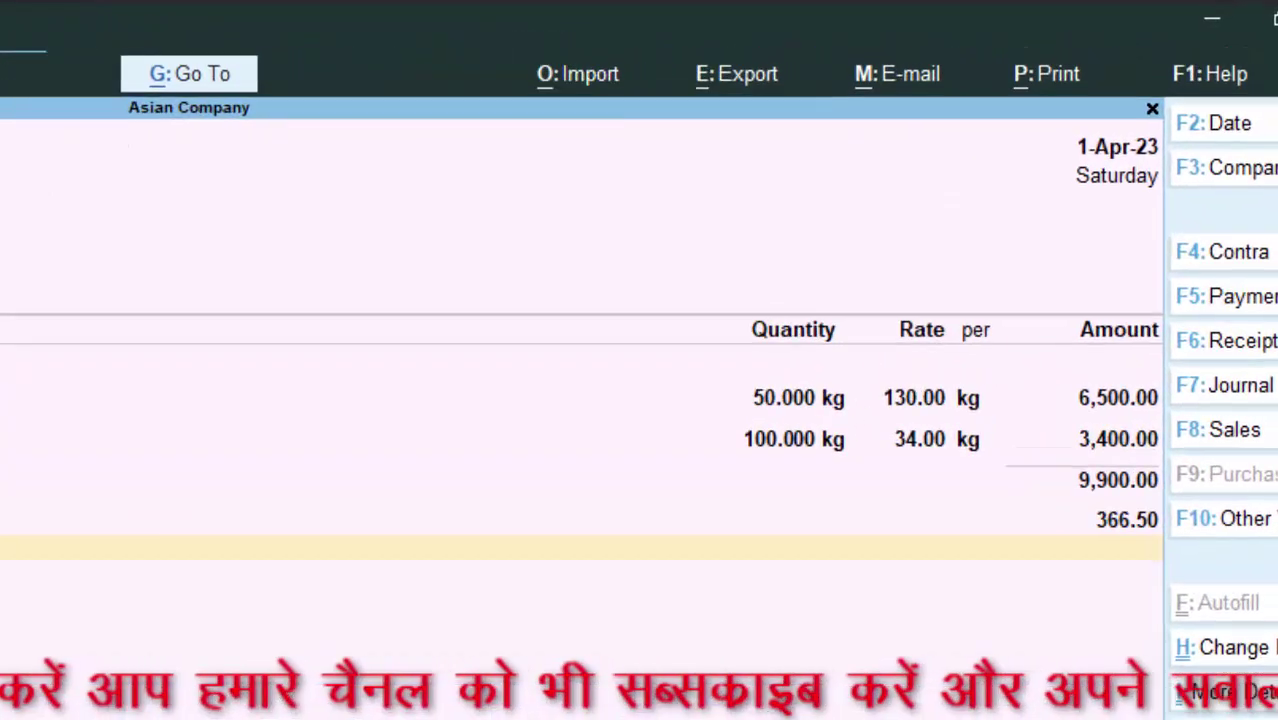
Begin another ledger named Sgst from the purchase voucher, with no alias and under Duties & Taxes.
key("alt+c")
type("Sgst")
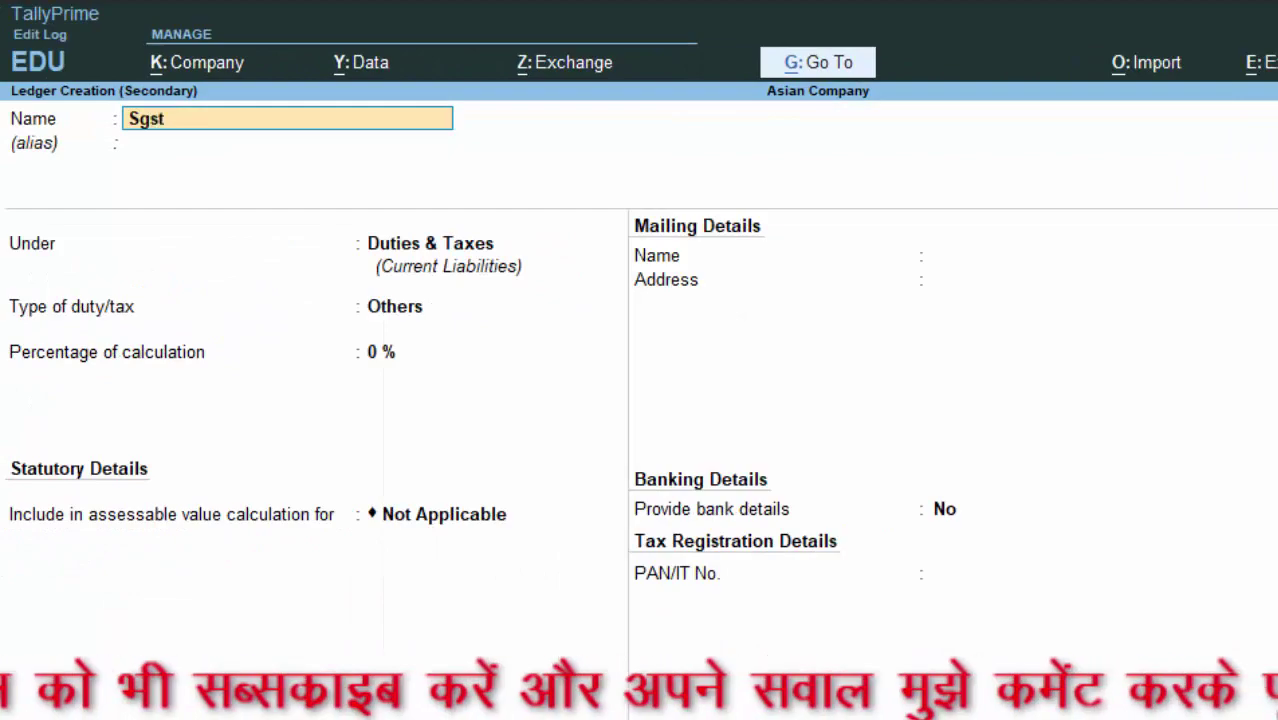
key("Return")
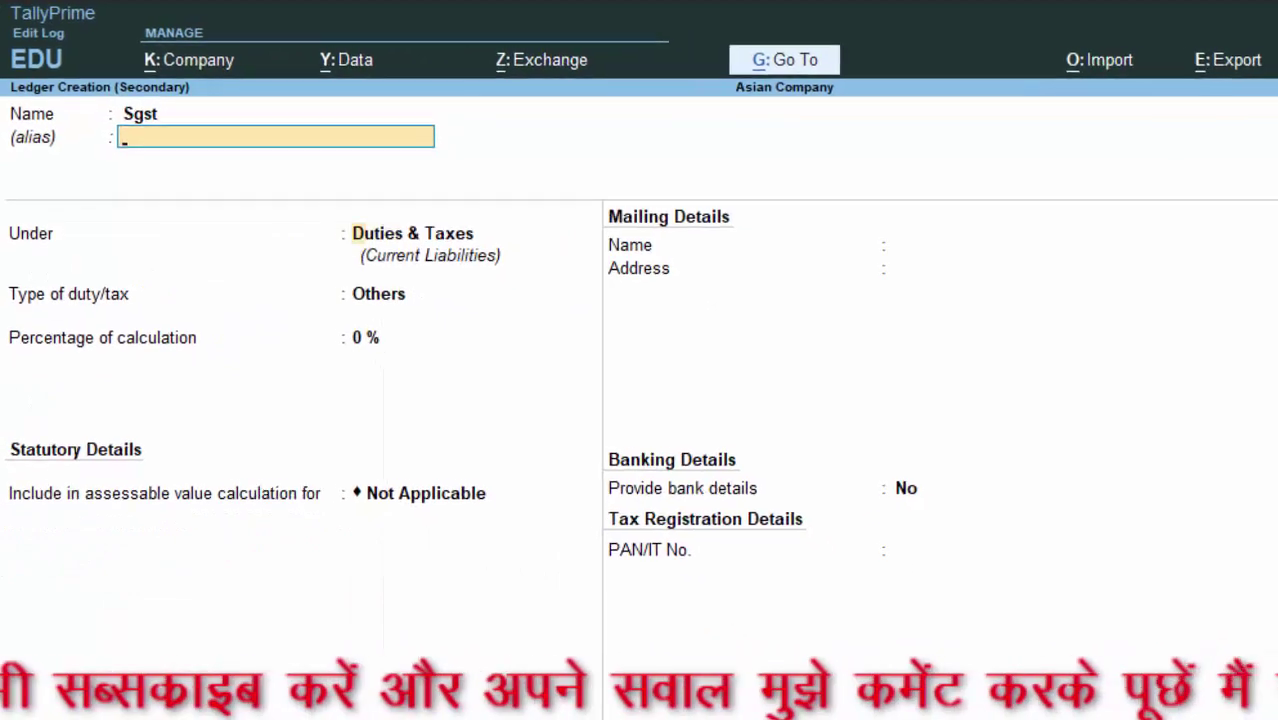
key("Return")
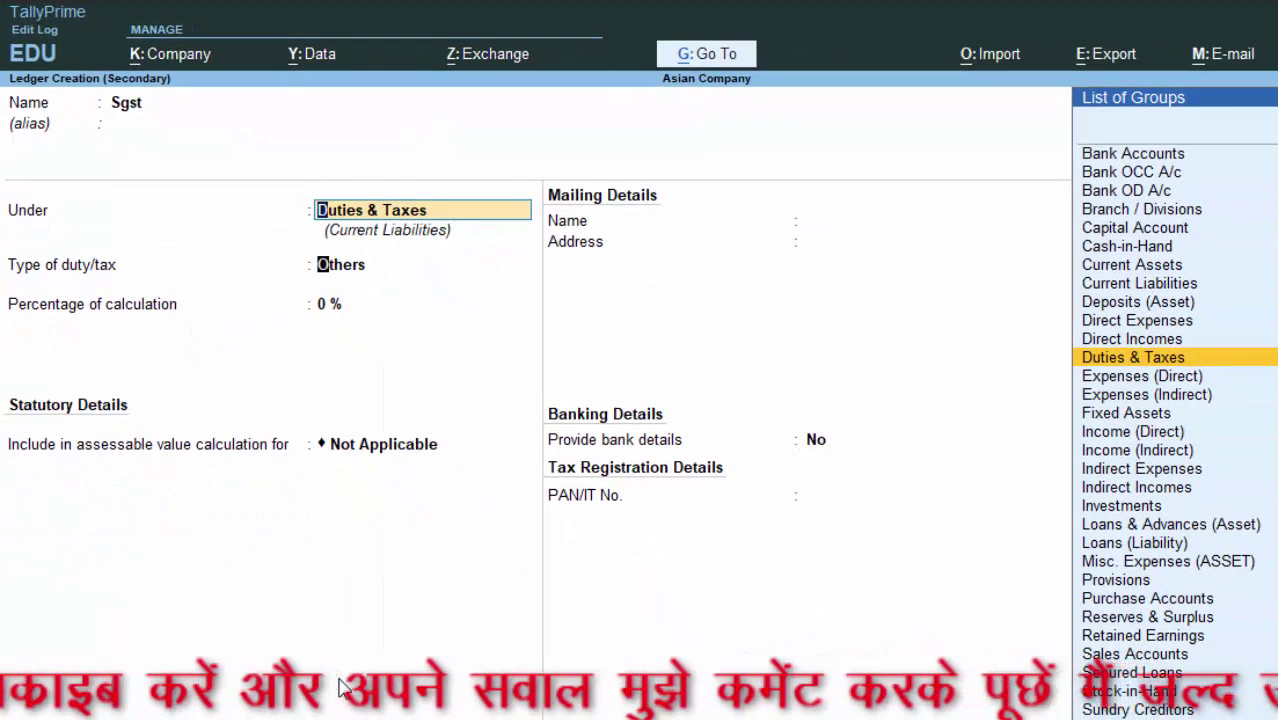
key("Return")
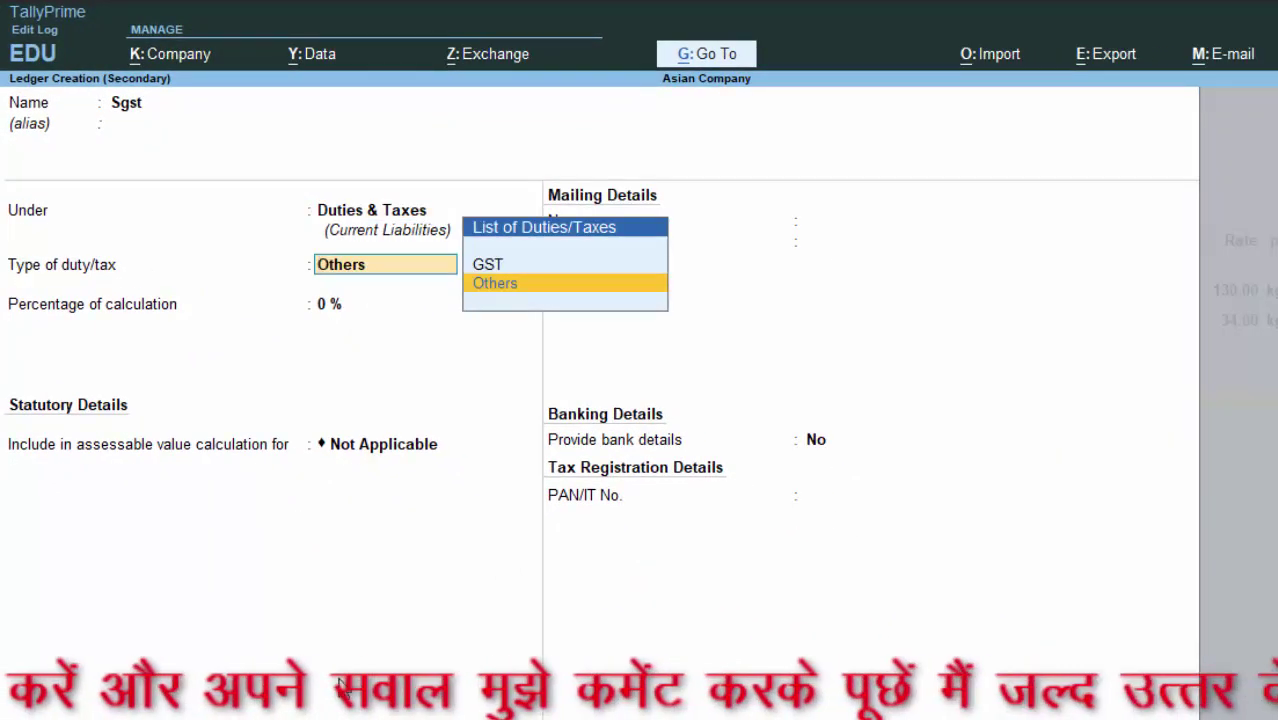
Set the Sgst ledger's duty type to GST and tax type to State Tax, keeping its percentage of calculation at 0 %.
key("Up")
key("Return")
key("Down")
key("Down")
key("Down")
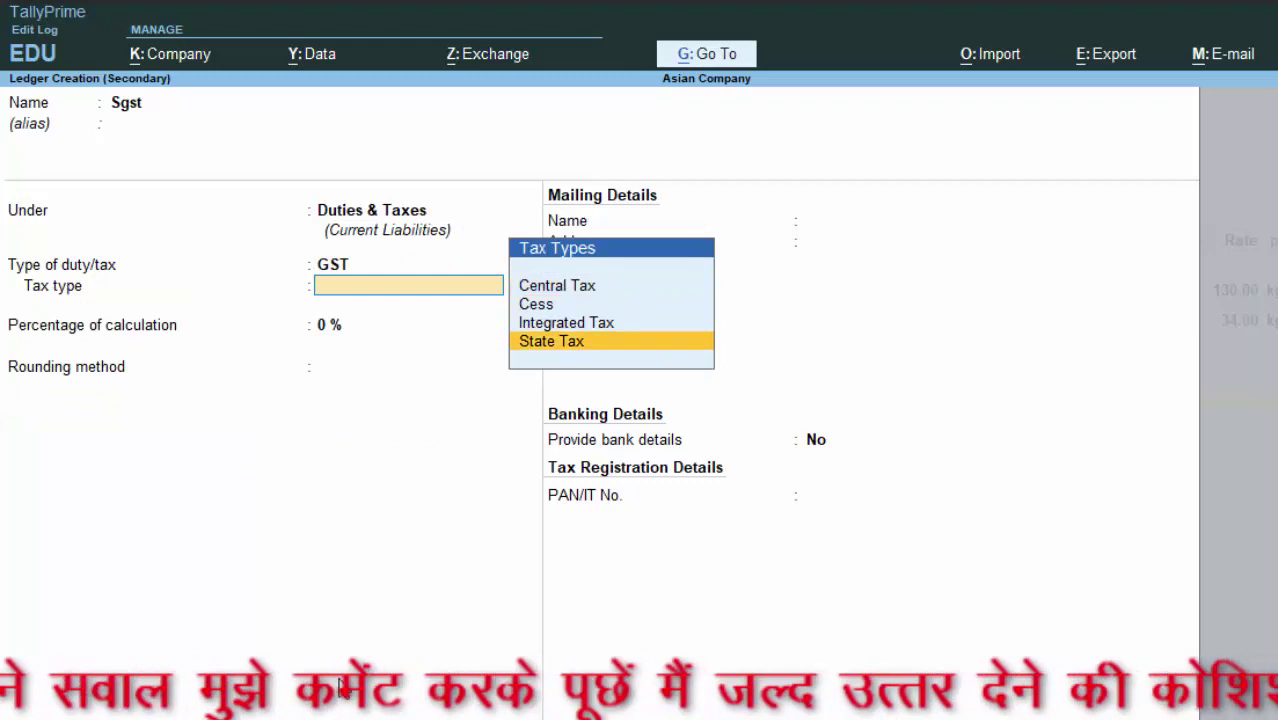
key("Return")
key("Return")
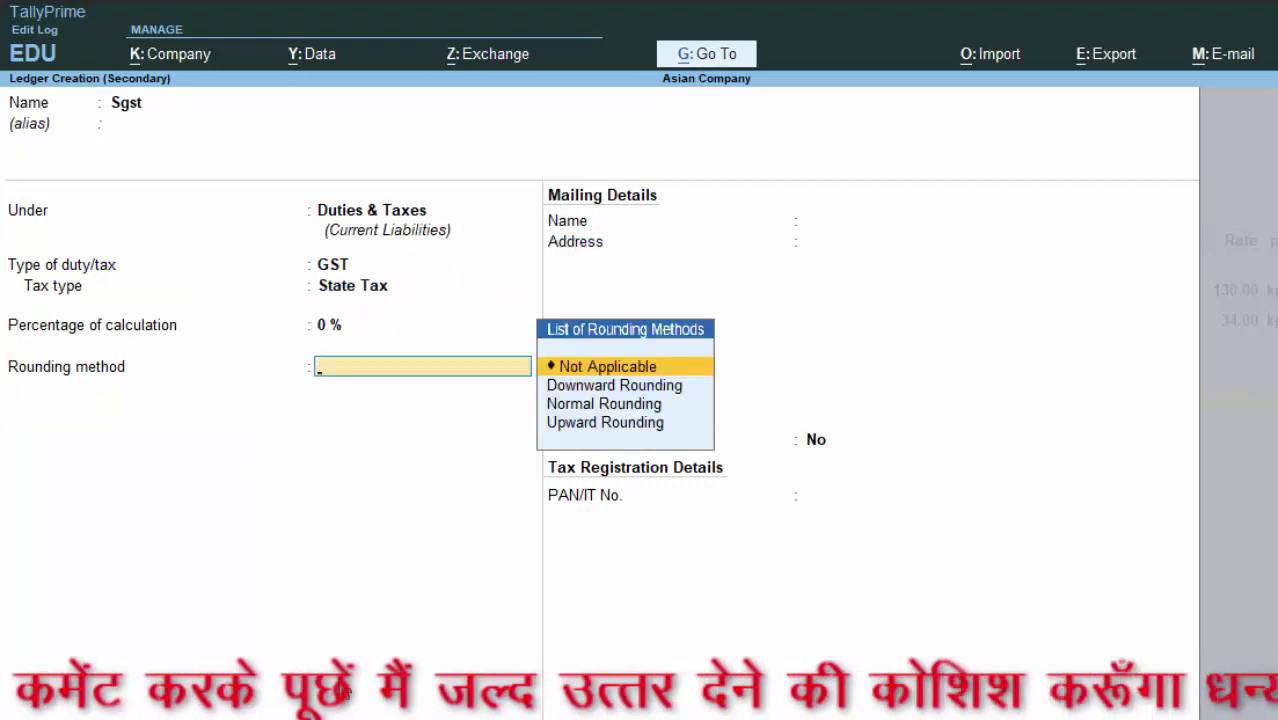
Give Sgst Normal Rounding with limit 0 and no bank details, then save it into the purchase voucher.
key("Down")
key("Down")
key("Return")
key("Return")
key("Return")
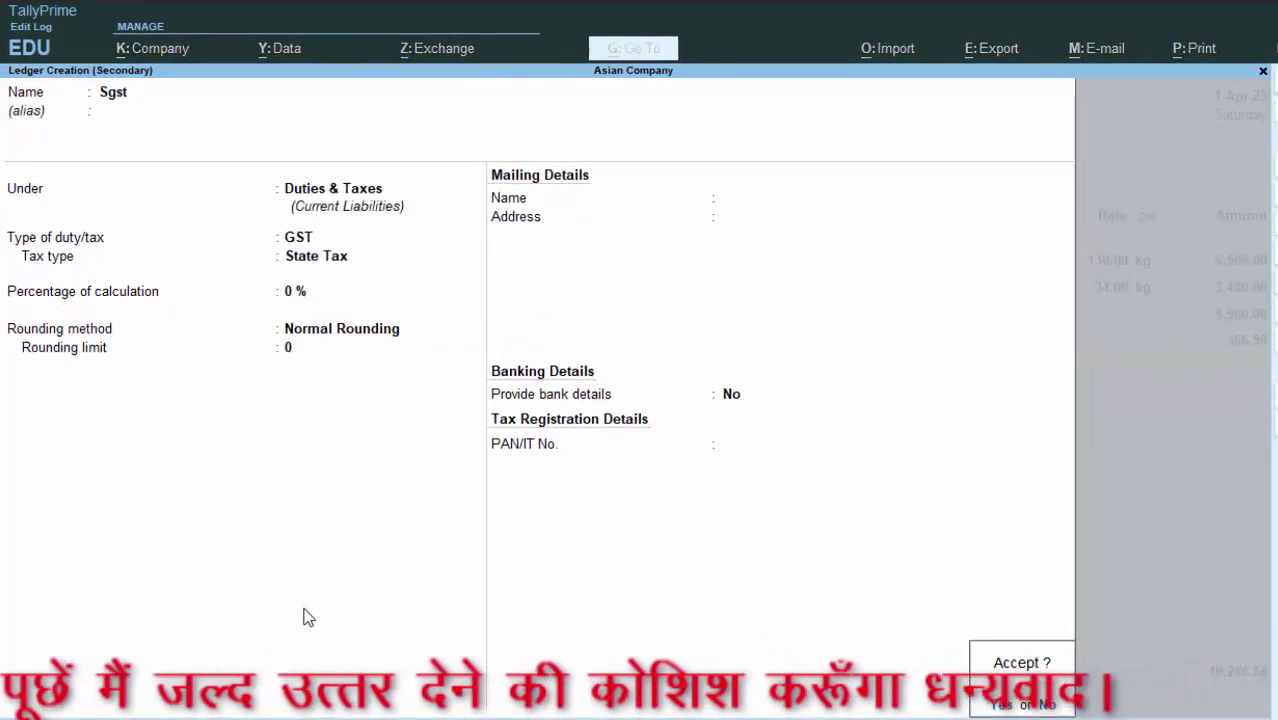
key("Return")
key("Return")
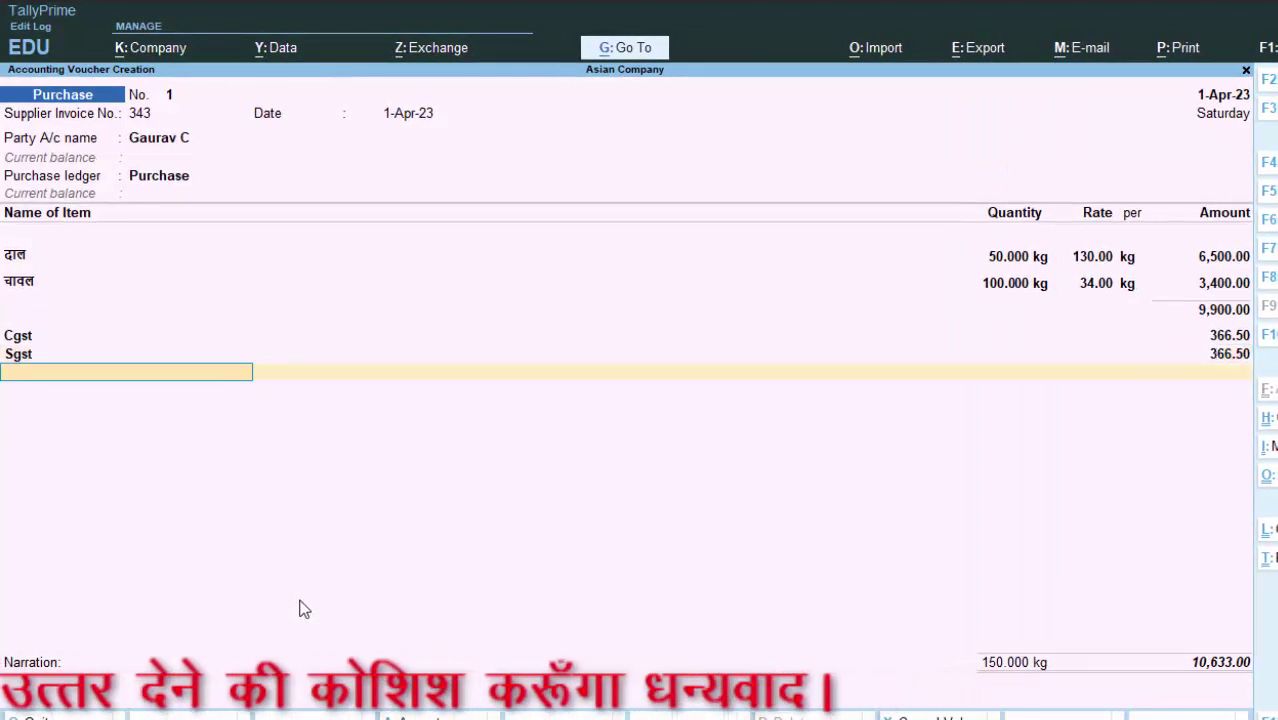
Enter the narration "The goods have been purchased", save the purchase voucher and quit voucher entry.
key("Return")
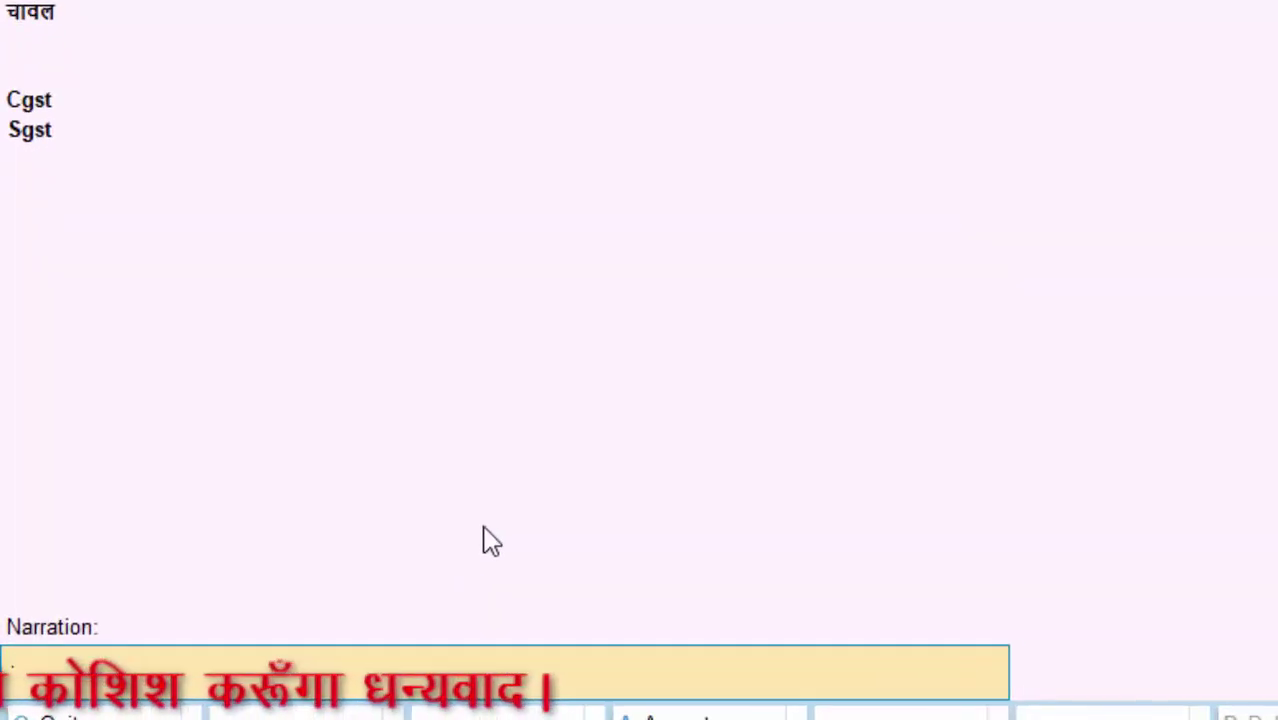
type("The goods have been purchased")
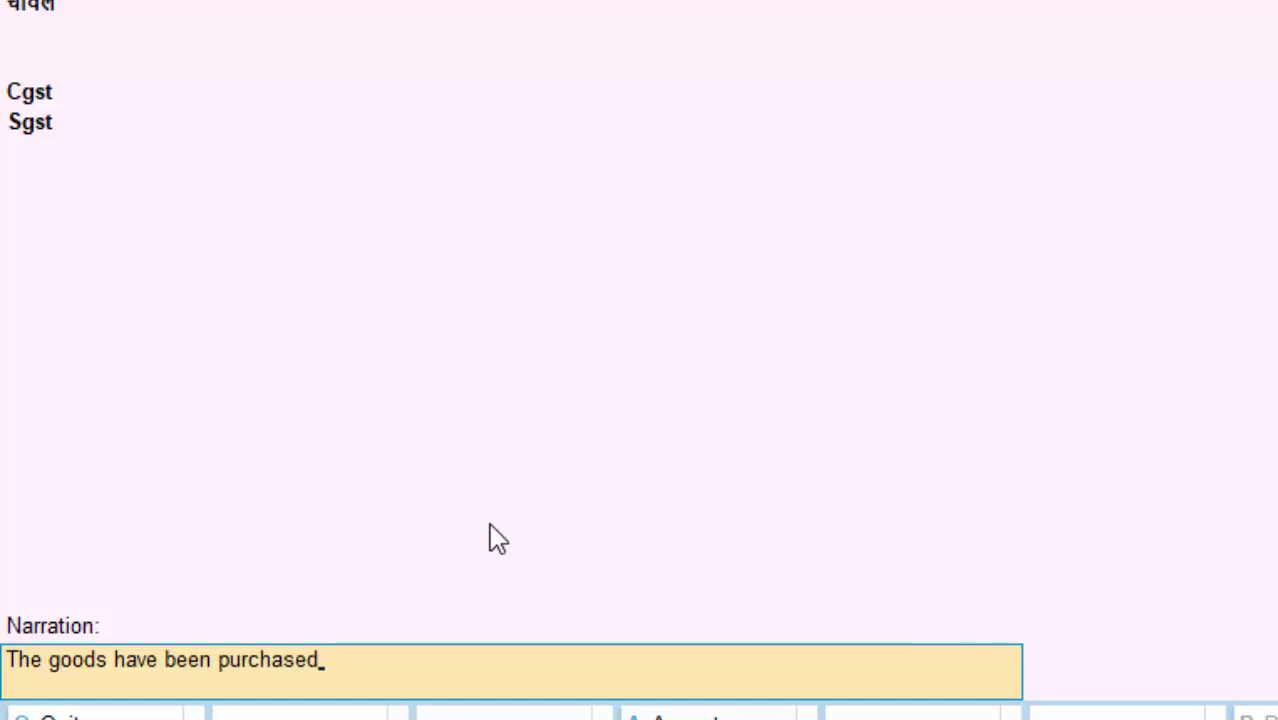
key("Return")
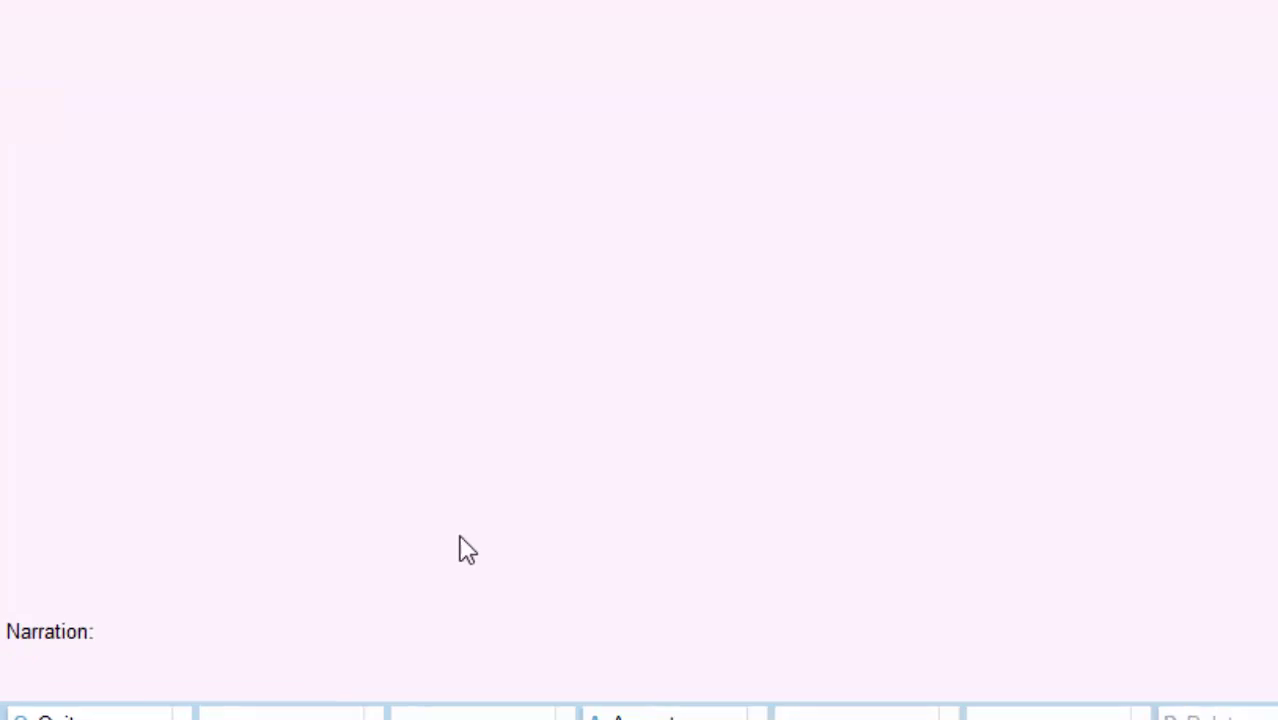
key("Escape")
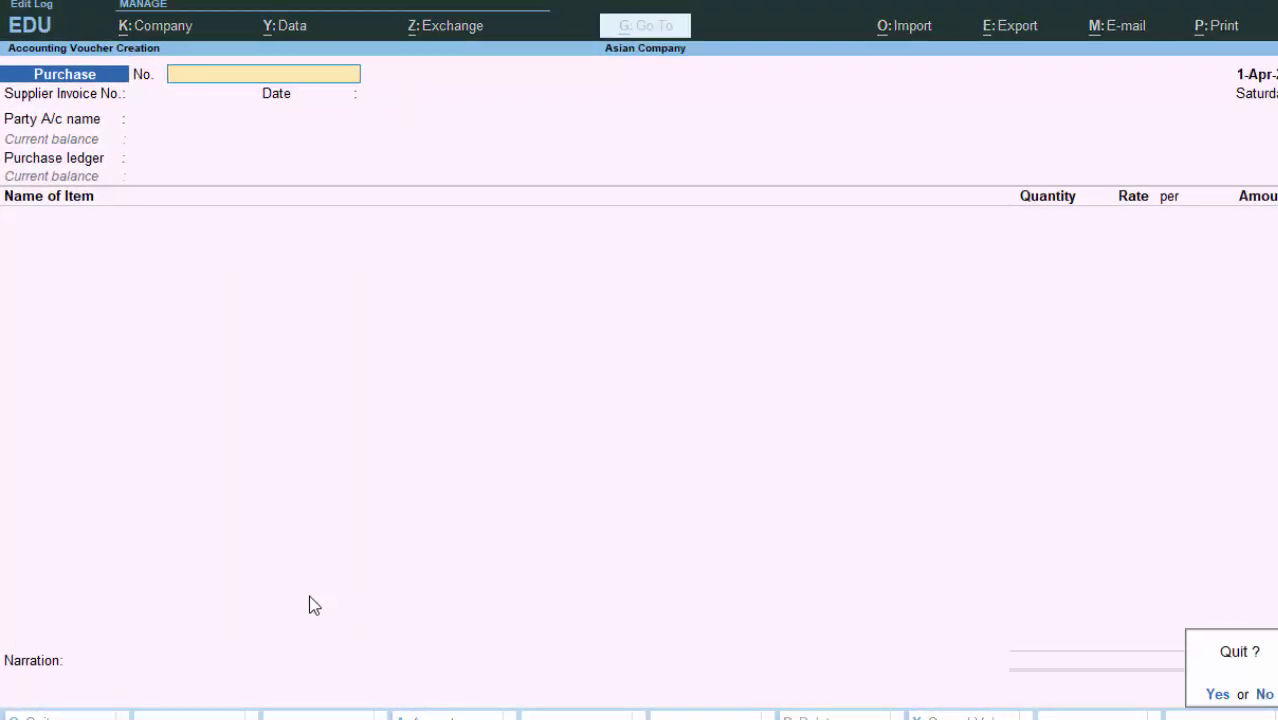
key("Return")
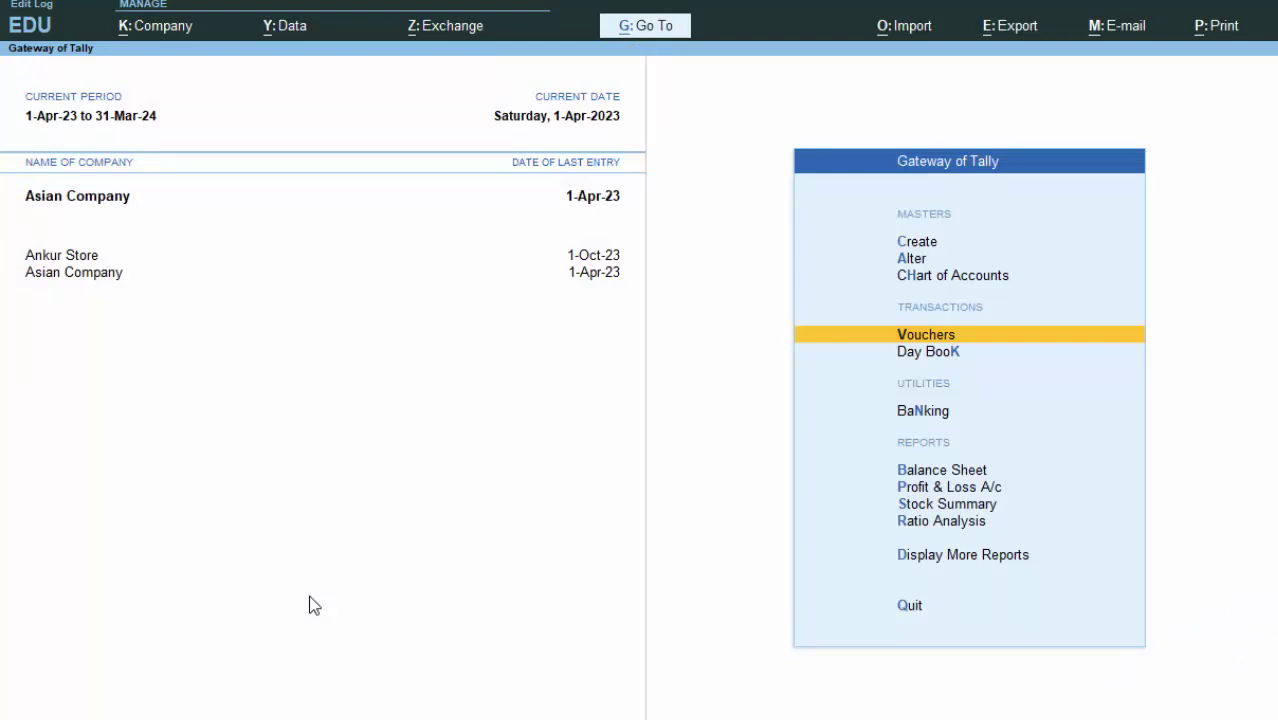
Open the purchase voucher numbered 1 from the Day Book.
key("d")
key("d")
key("Down")
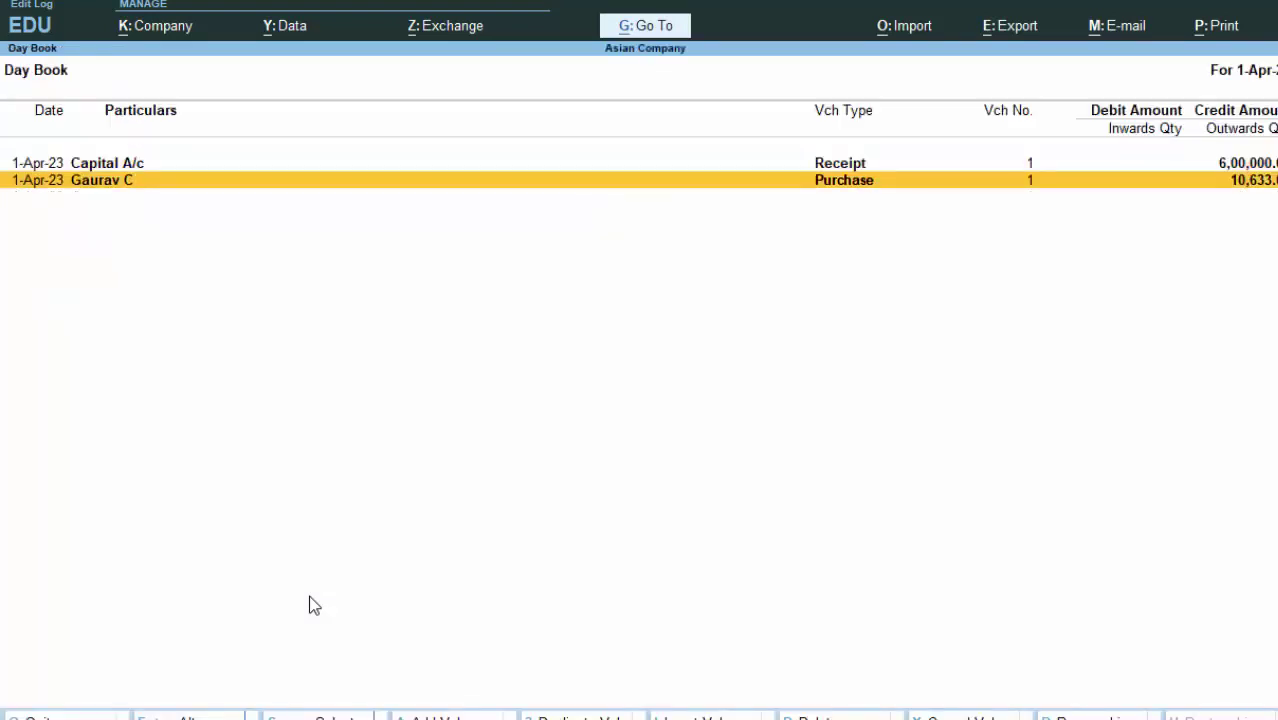
key("Return")
Preview the purchase voucher's invoice printout enlarged, then return to the Gateway of Tally without printing.
key("alt+p")
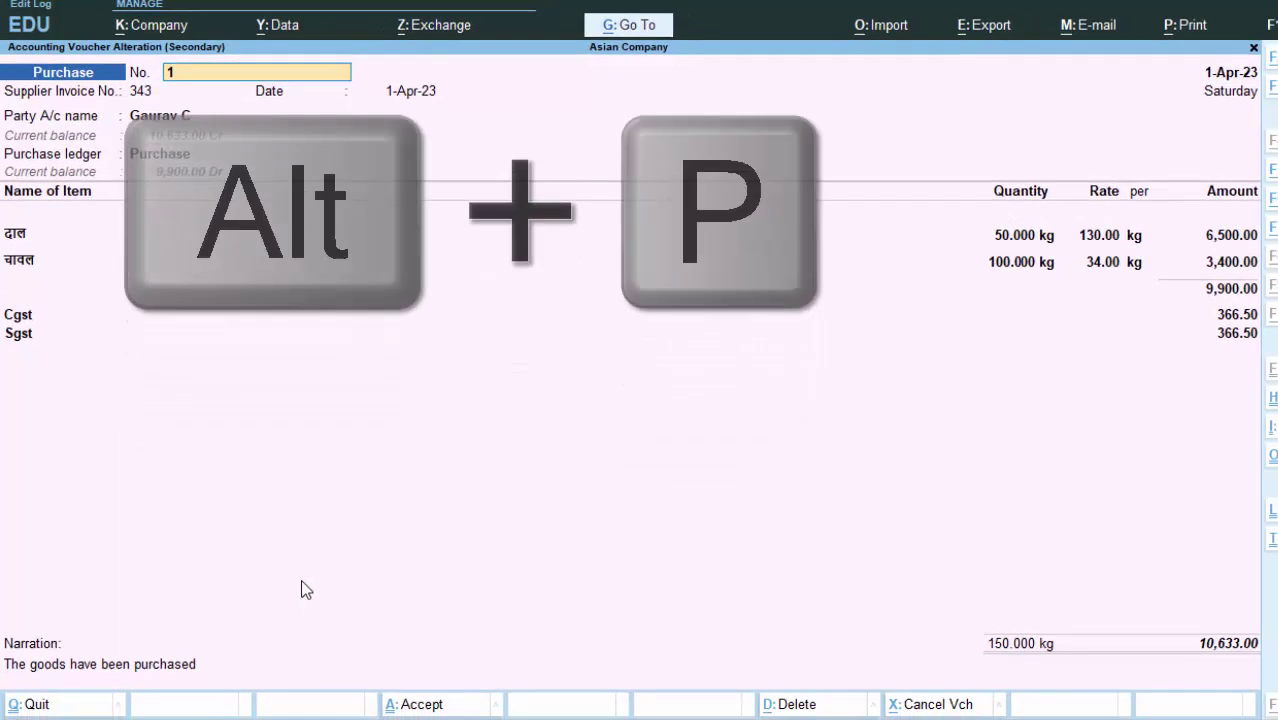
key("Return")
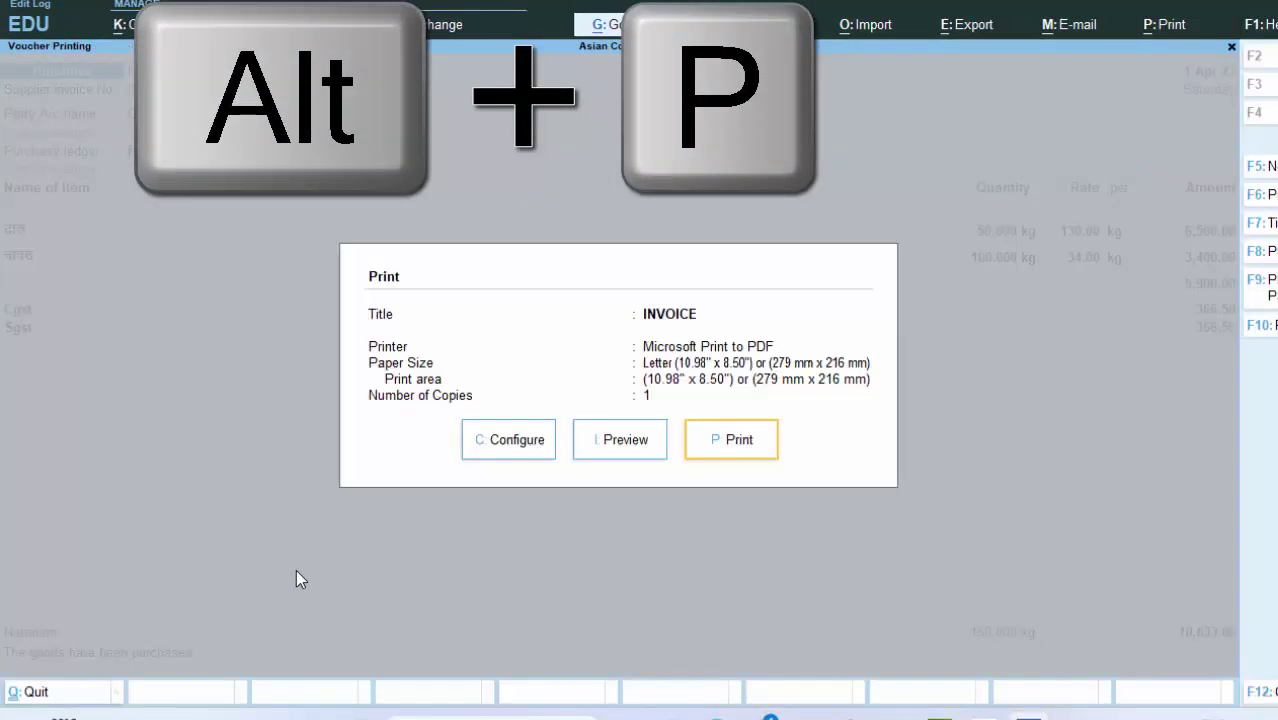
key("i")
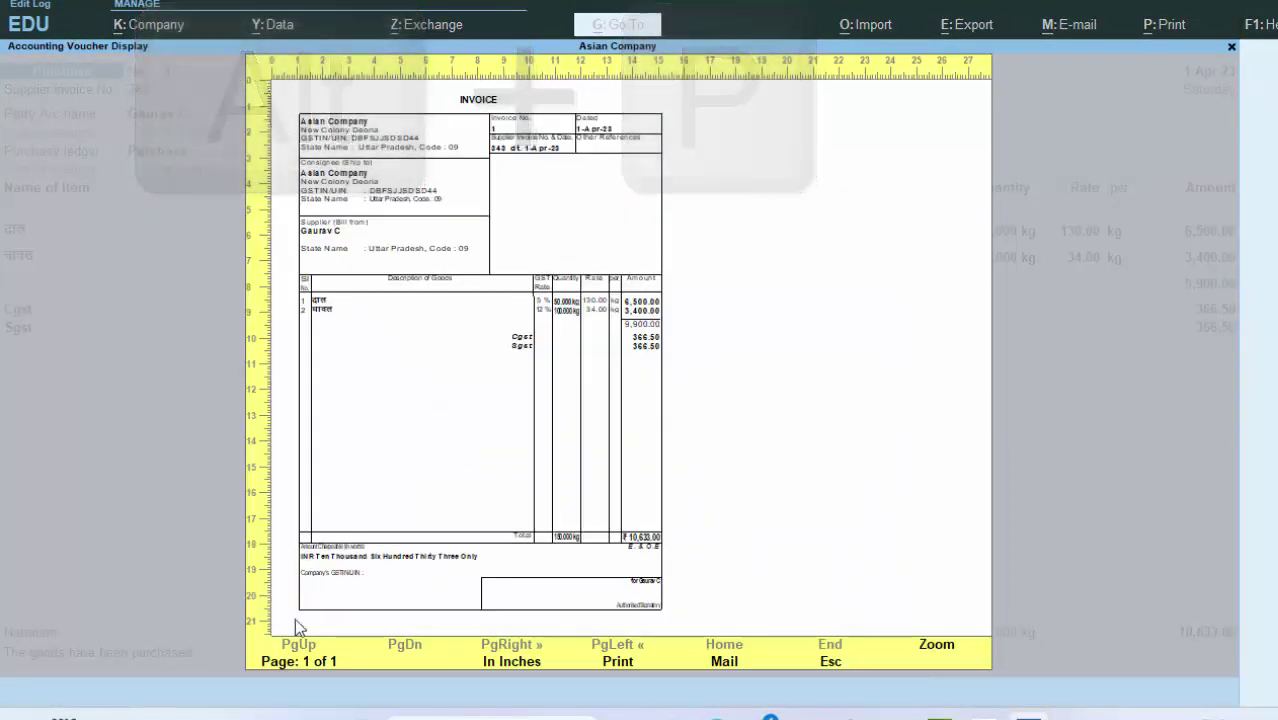
left_click(945, 648)
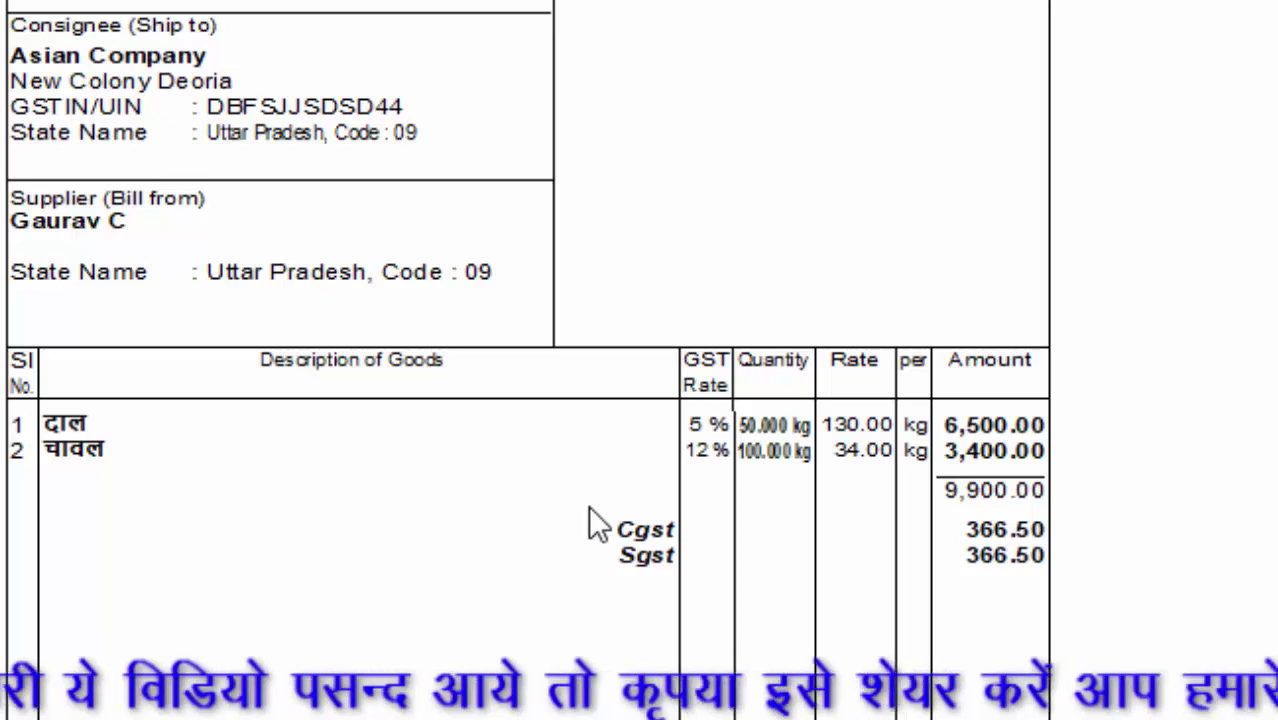
key("Escape")
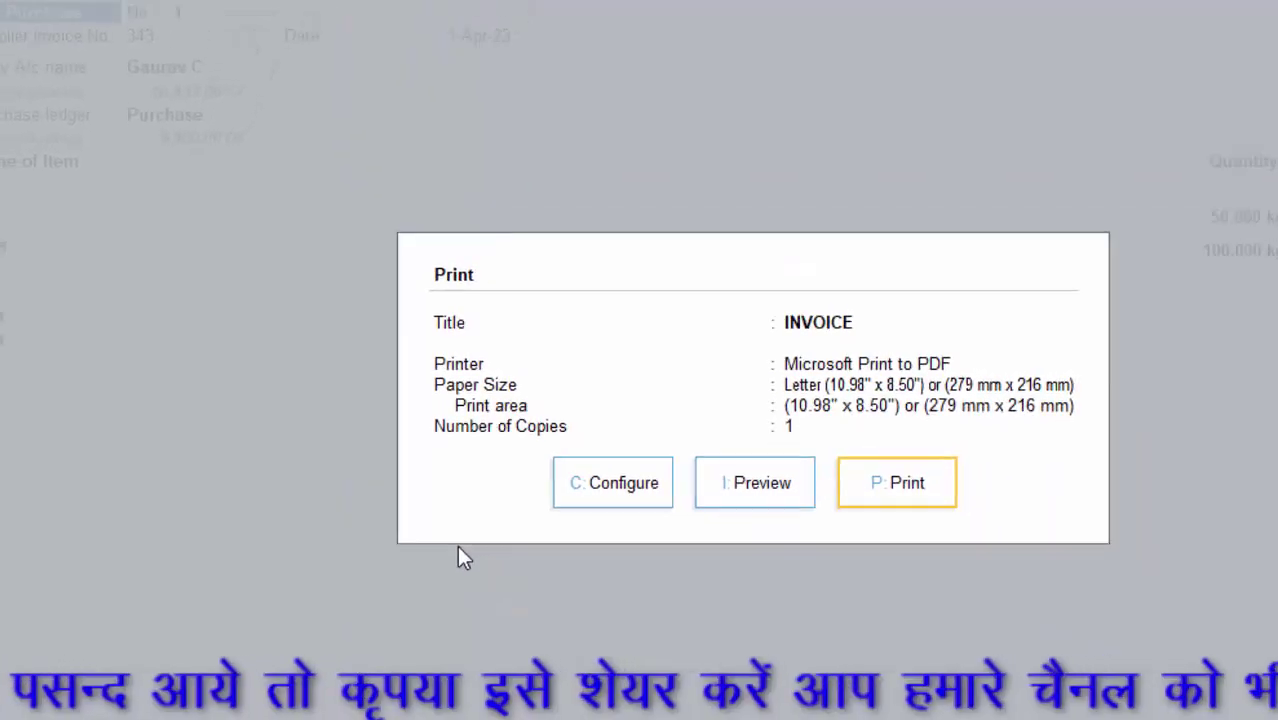
key("Escape")
key("Escape")
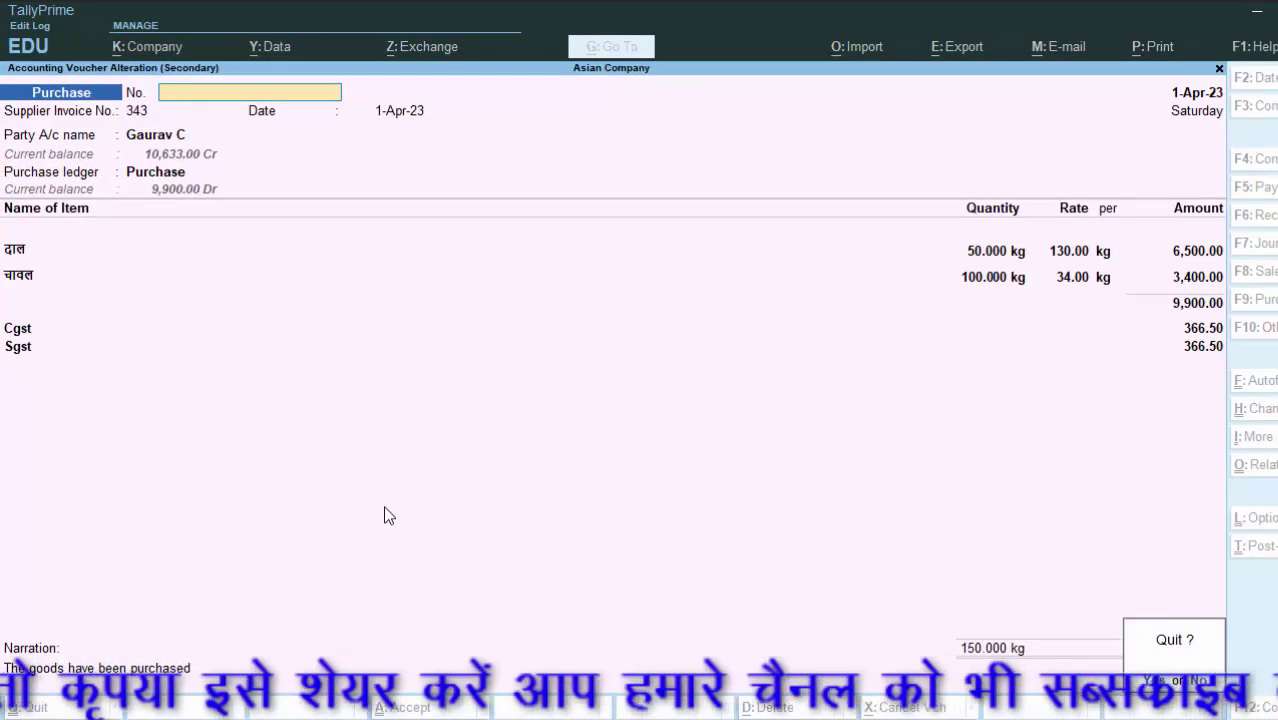
key("y")
key("Escape")
key("Escape")
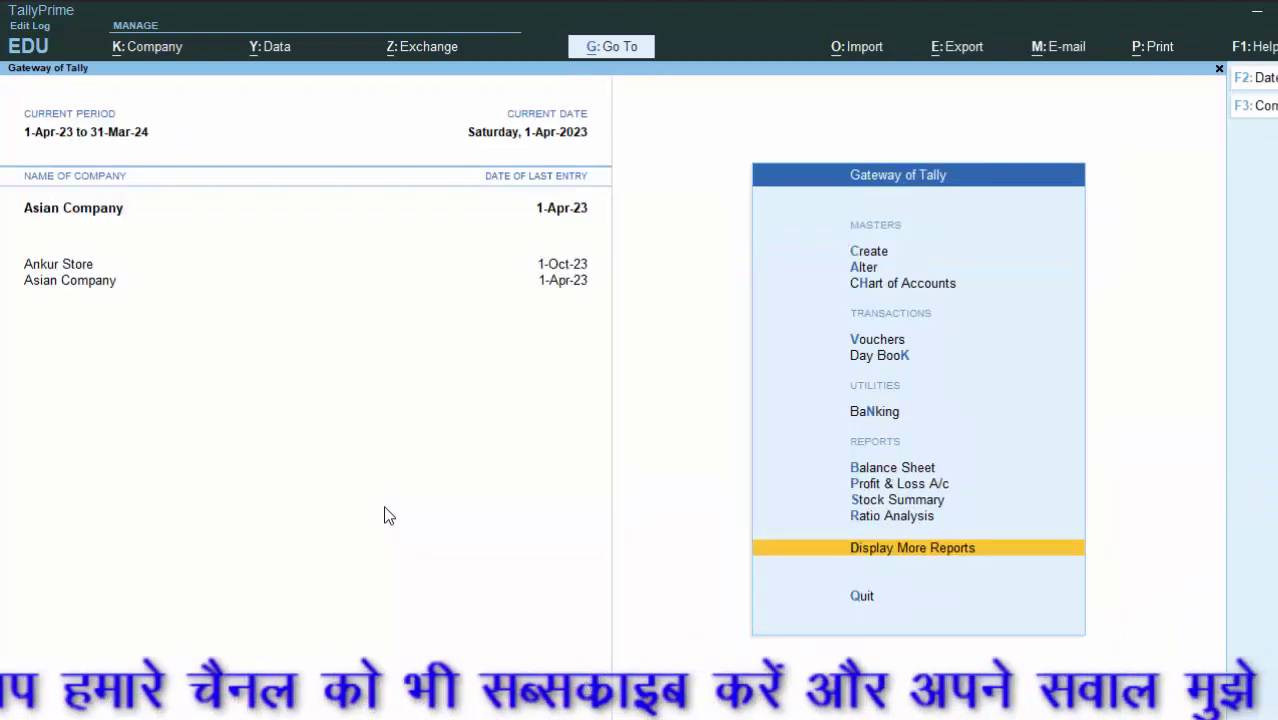
Start Sales voucher No. 1 with reference number 543 dated 1-Apr-23.
key("v")
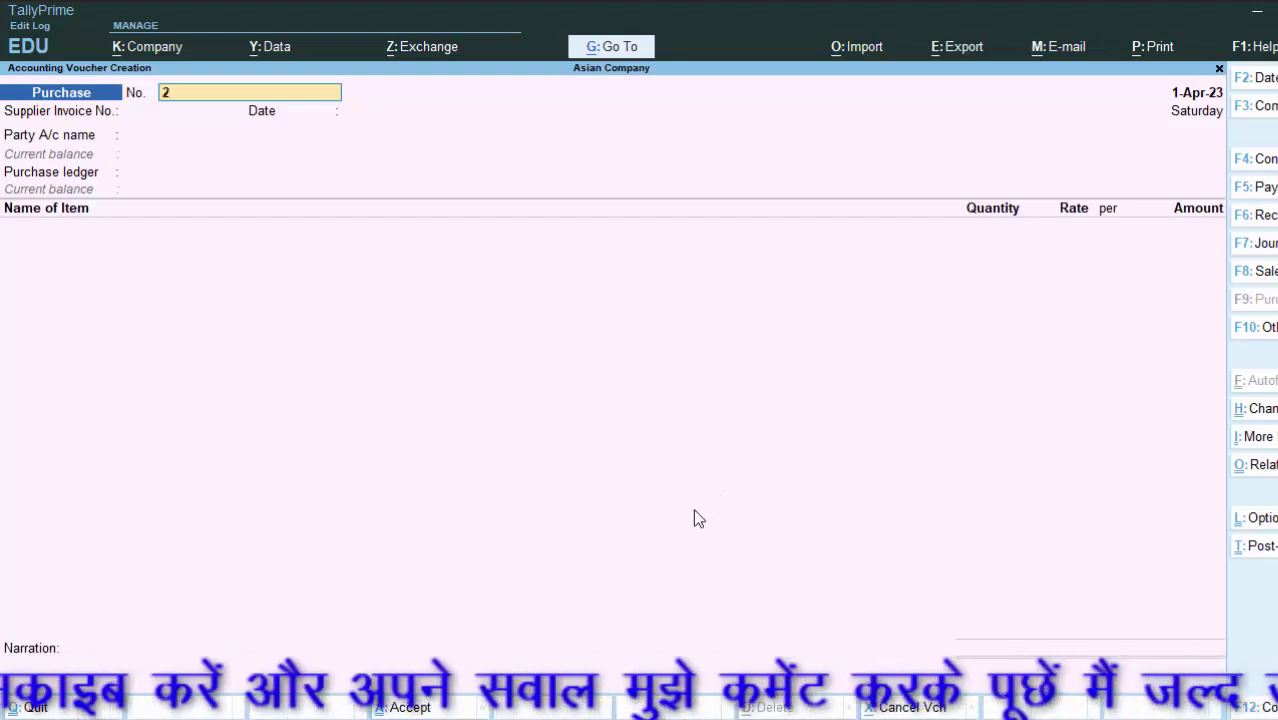
key("F8")
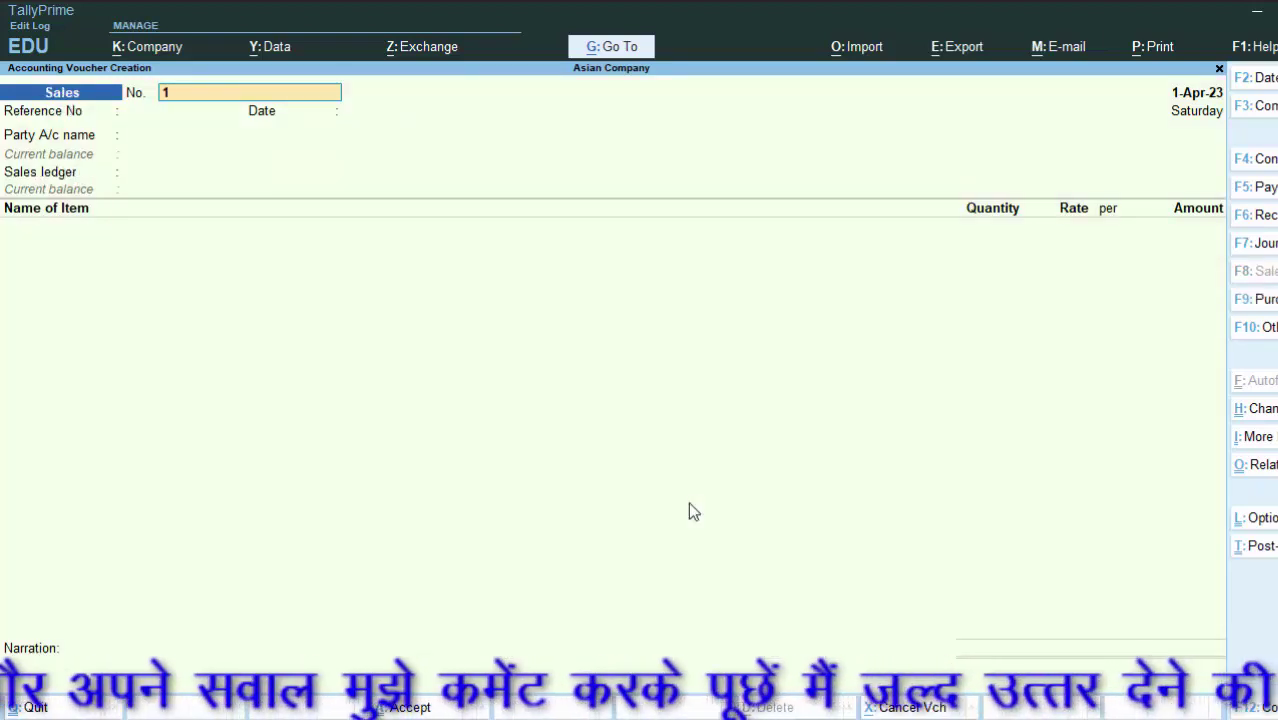
key("Return")
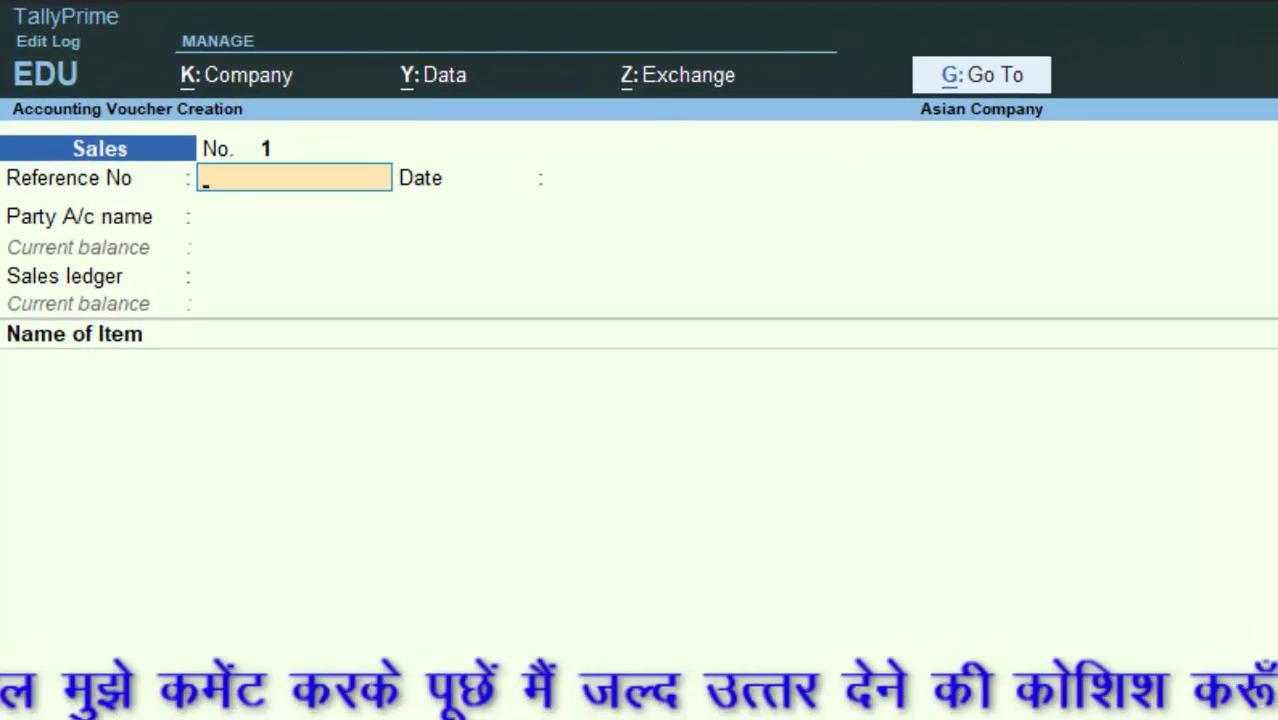
type("543")
key("Return")
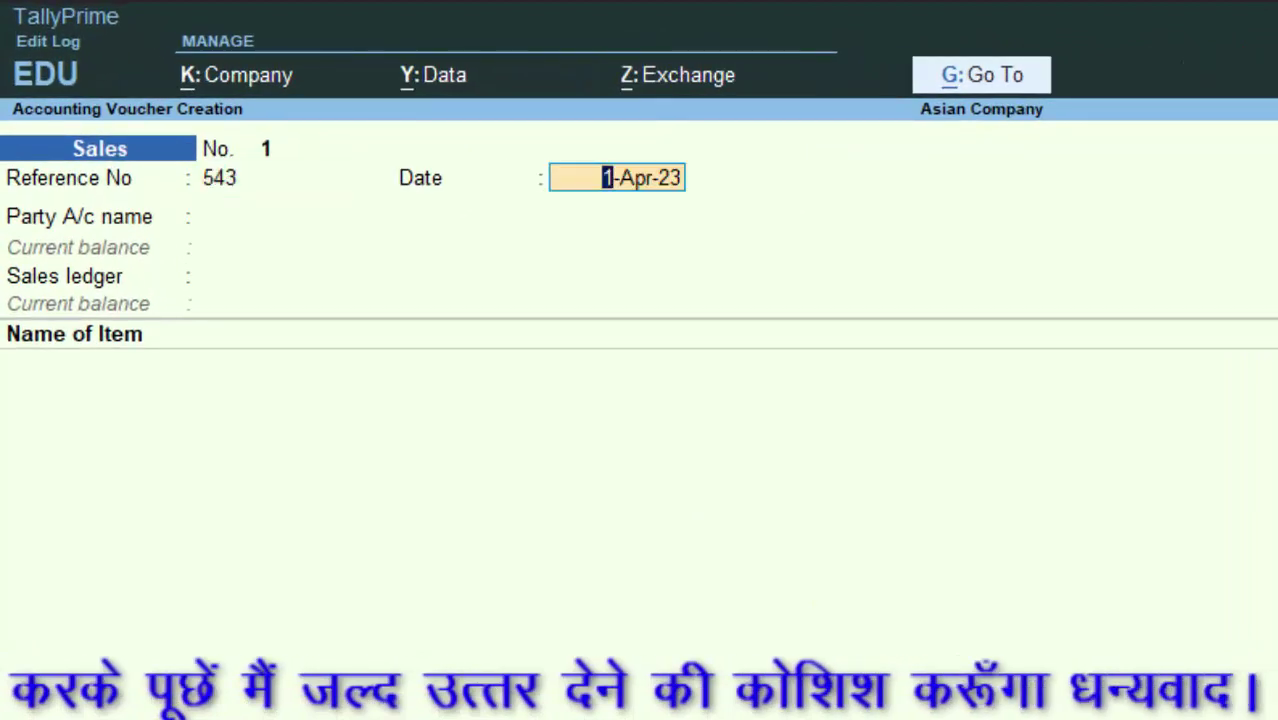
key("Return")
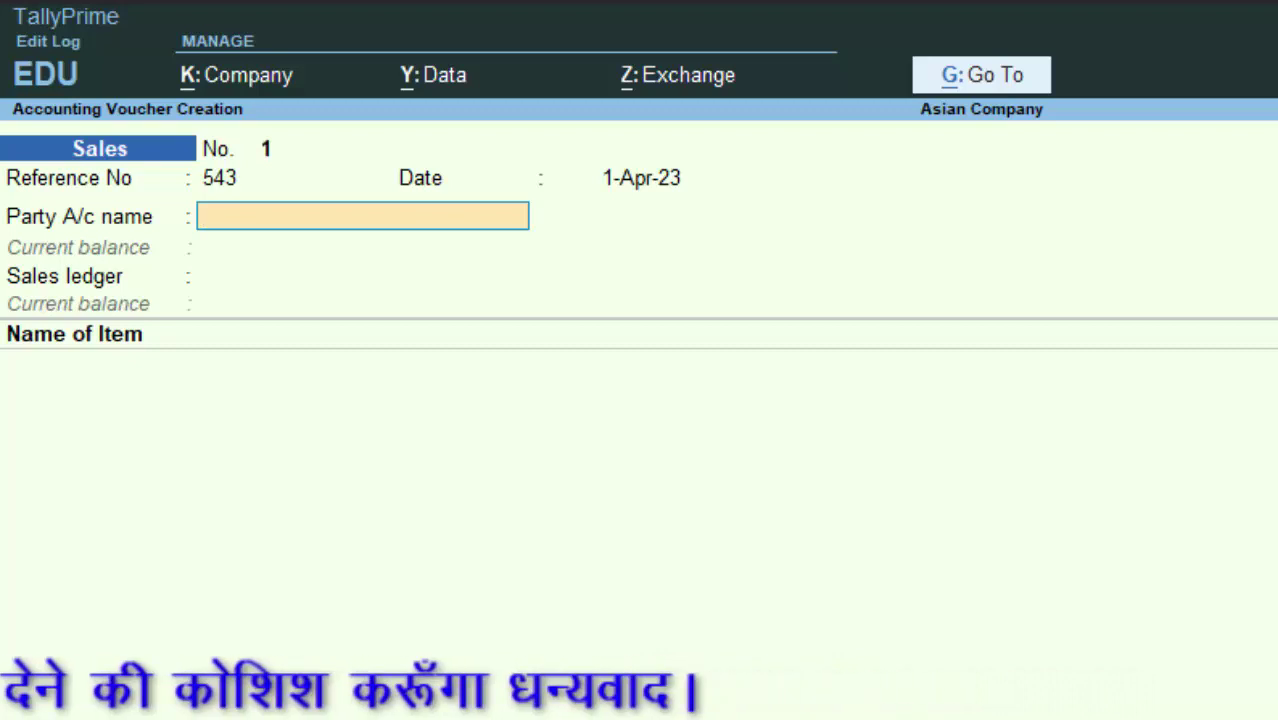
Create a party ledger from the sales voucher with the customer's name, grouped under Sundry Debtors.
key("alt+c")
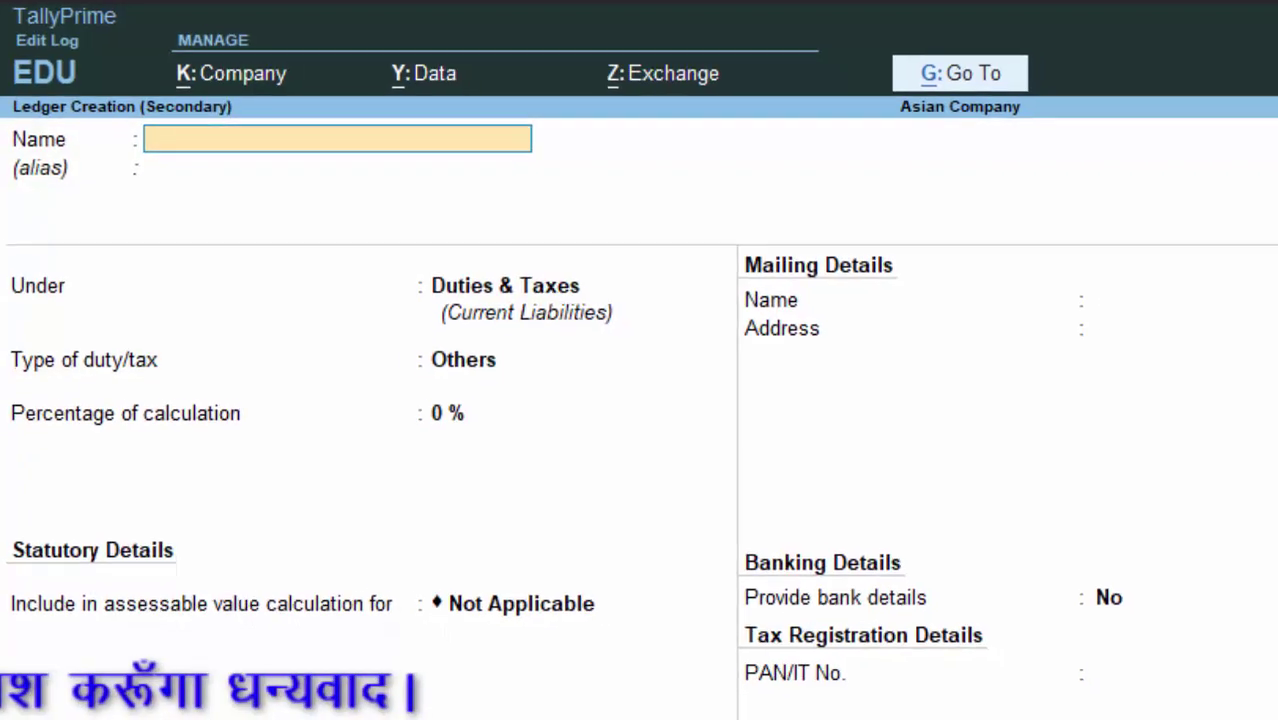
type("Durgesh D")
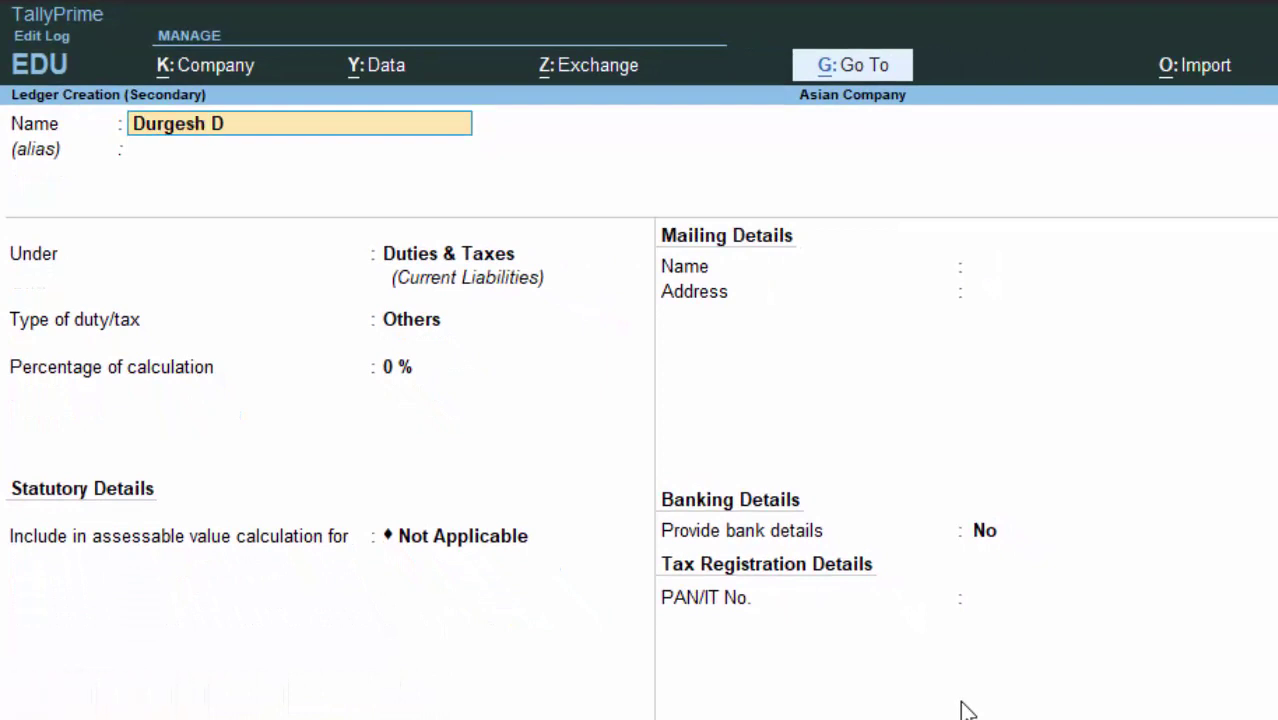
key("Return")
key("Return")
type("S")
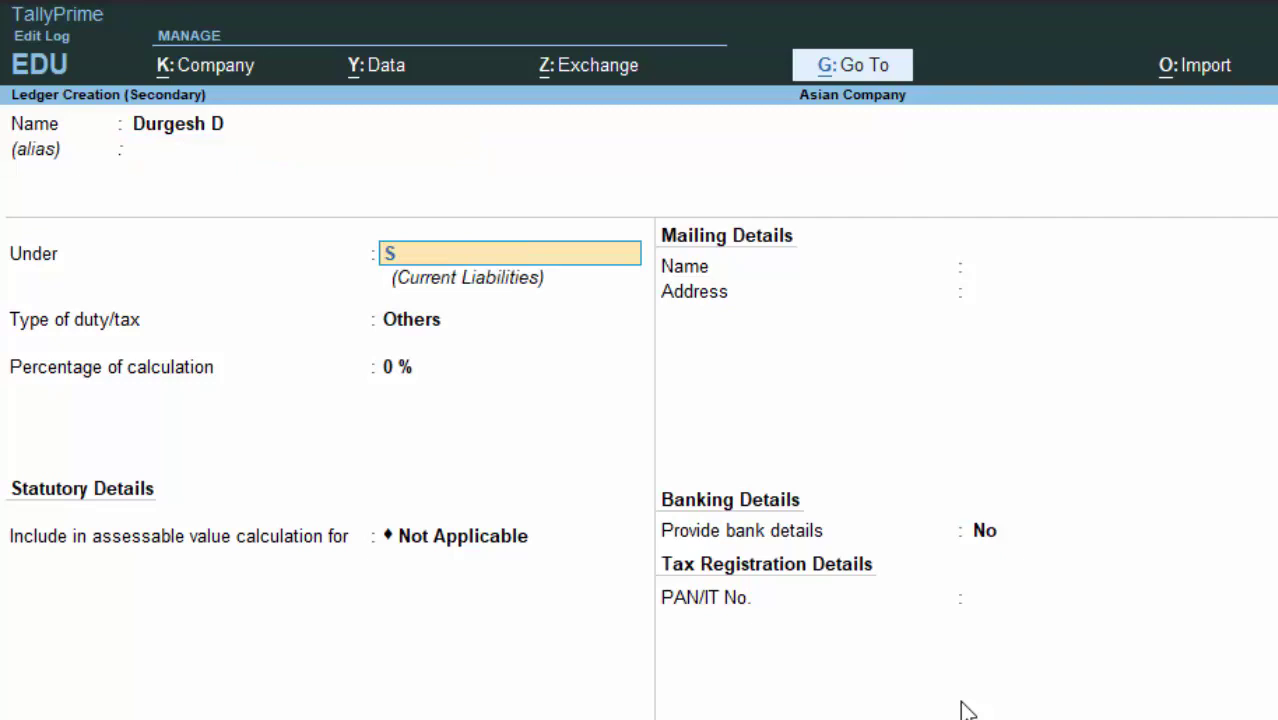
key("Return")
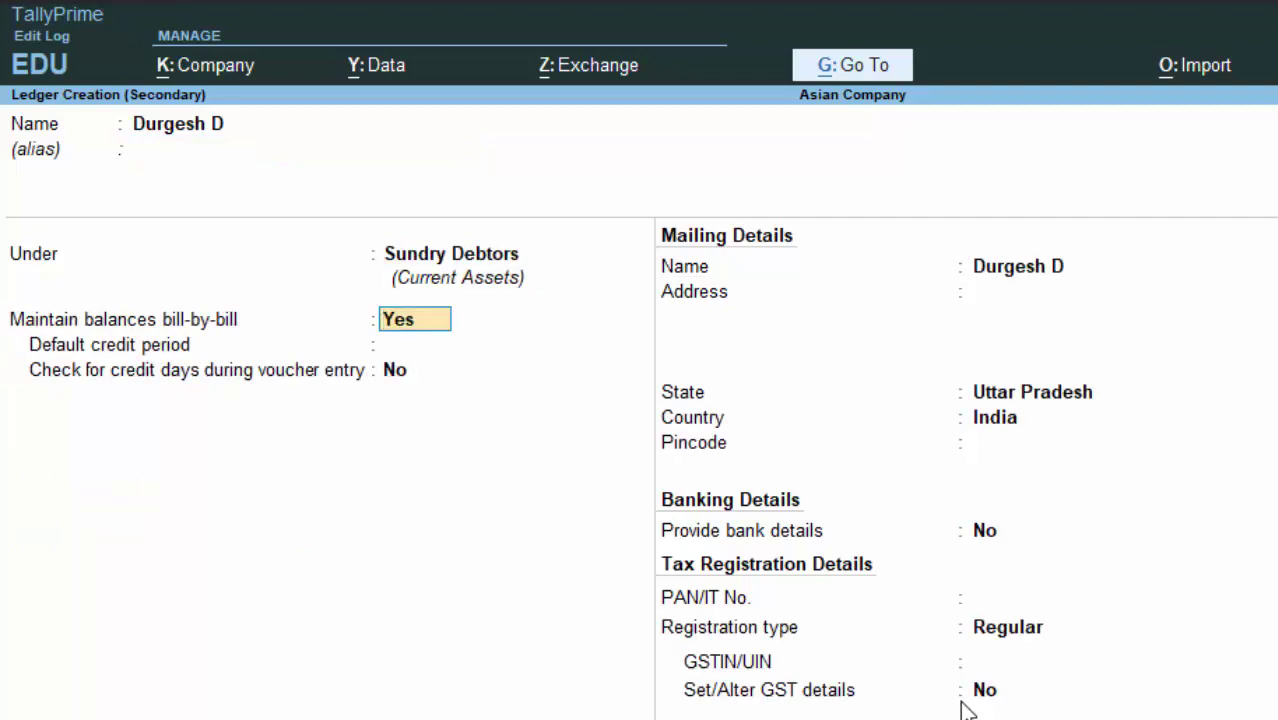
Keep bill-by-bill balances on and set the customer ledger's state to Odisha.
key("Return")
key("Return")
key("Return")
key("Return")
key("Return")
key("Return")
key("Return")
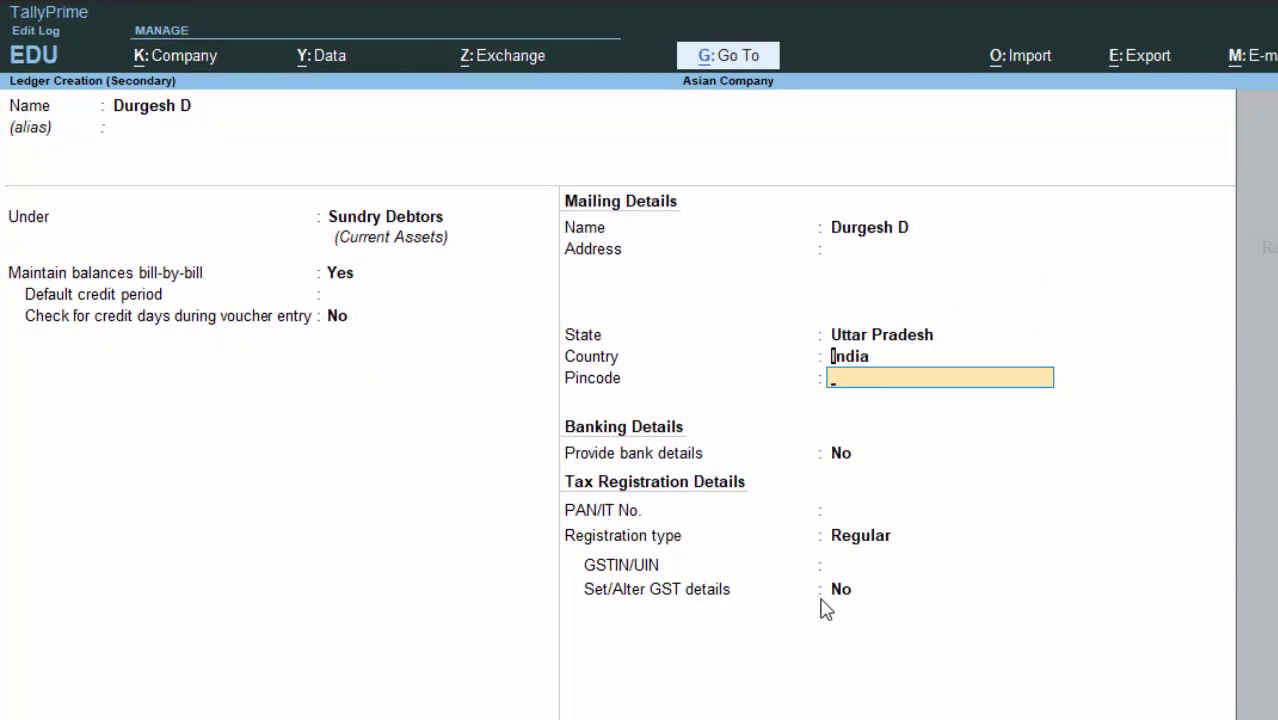
key("BackSpace")
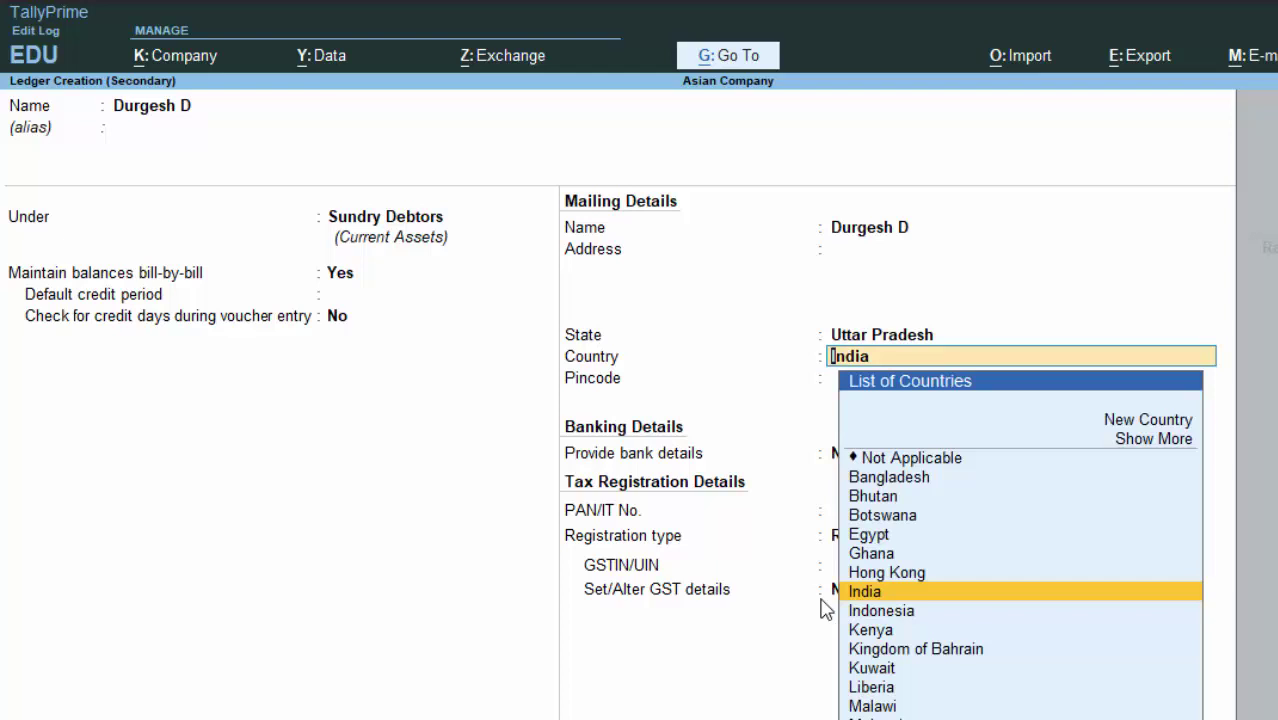
key("BackSpace")
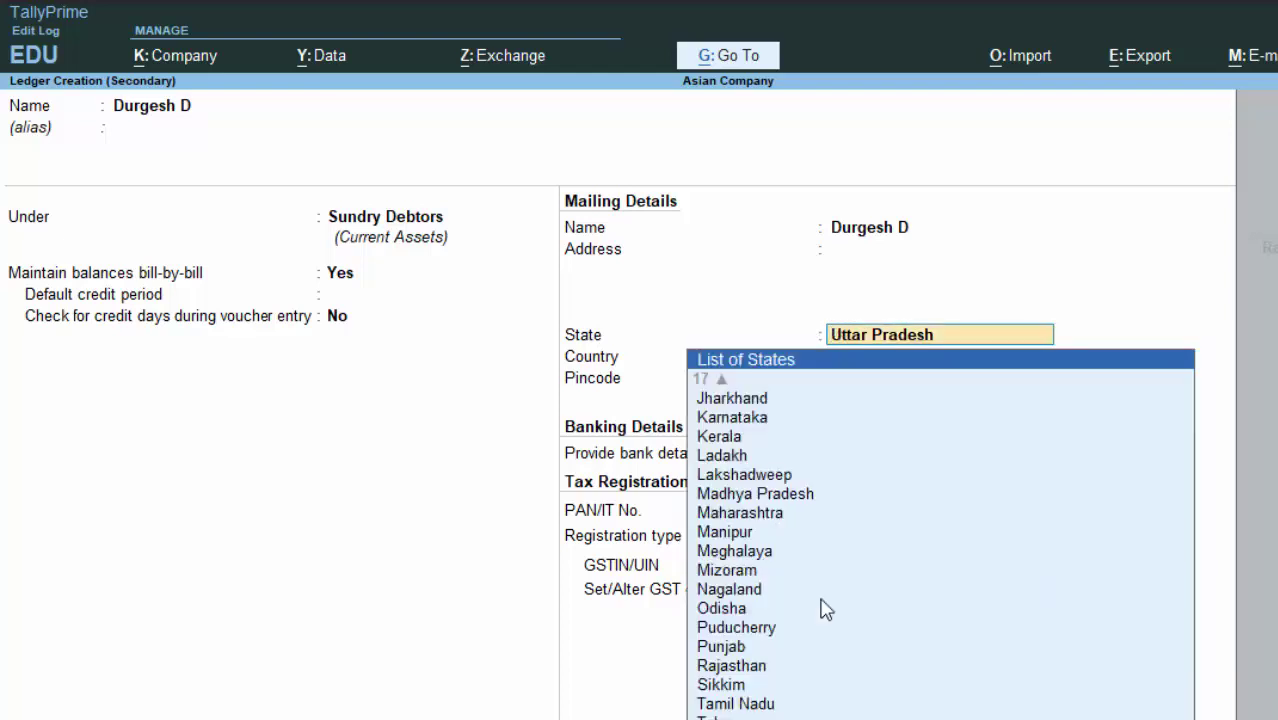
key("Up")
key("Up")
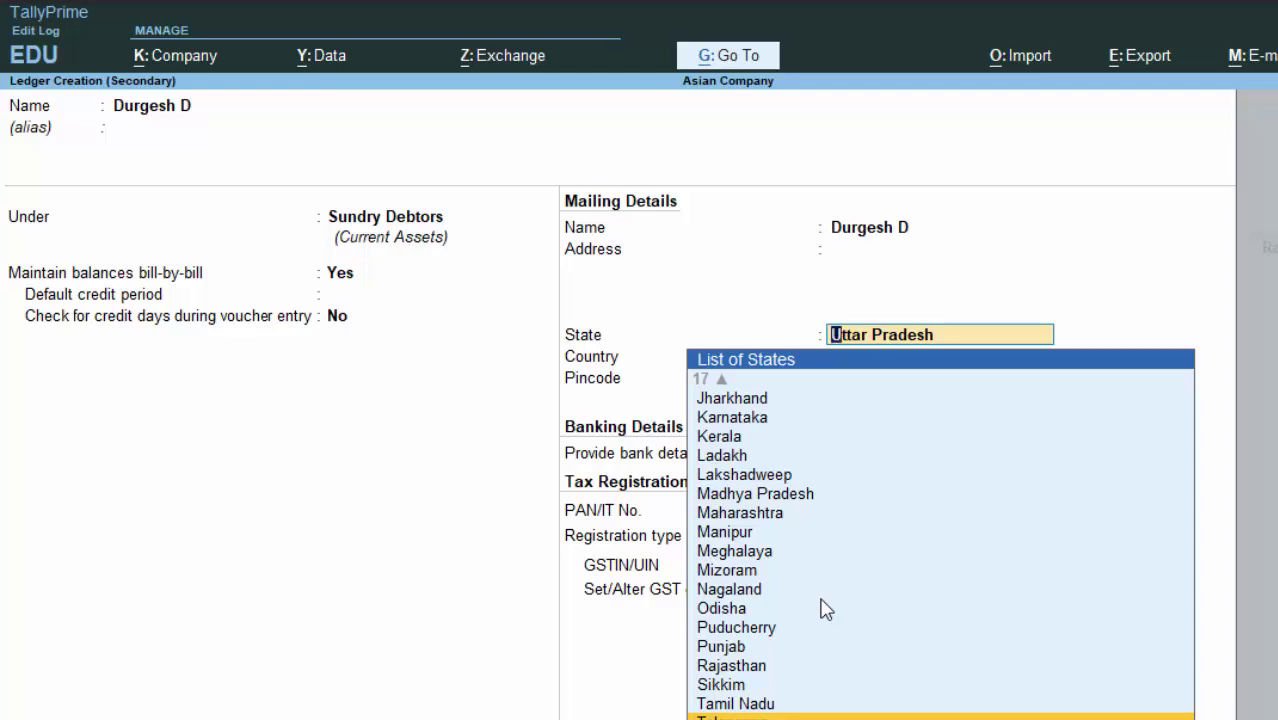
key("Up")
key("Up")
key("Up")
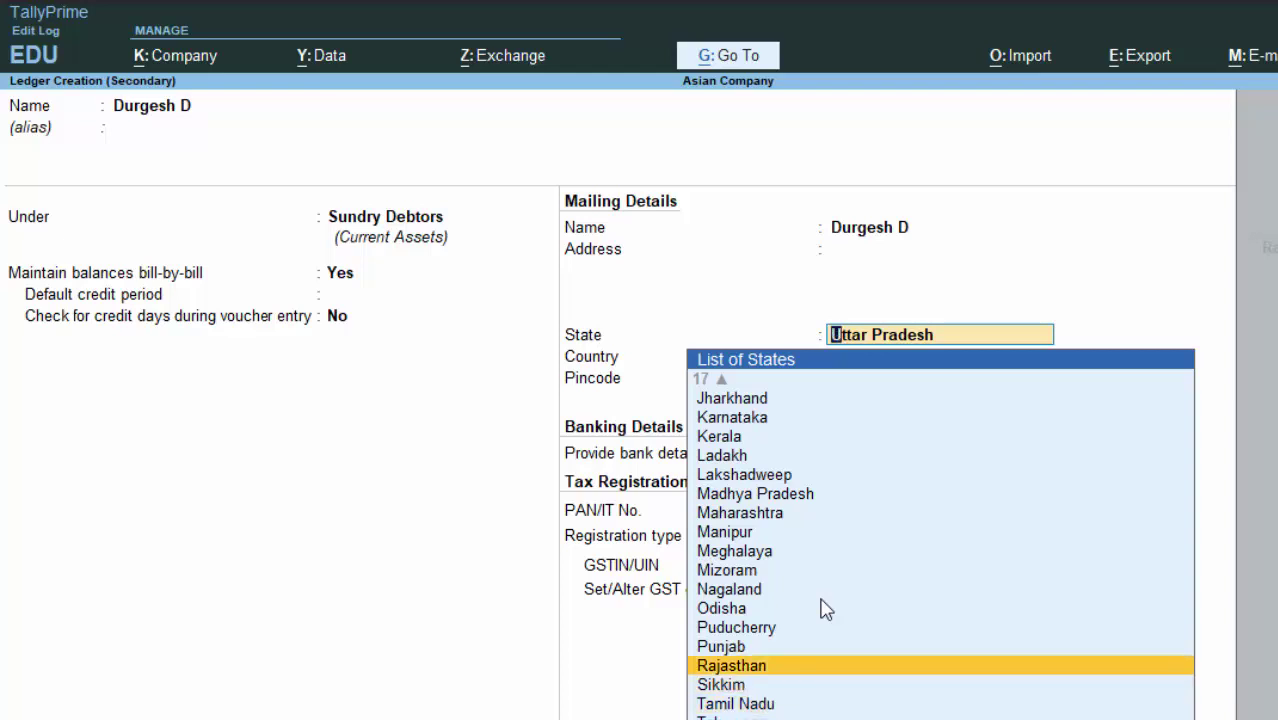
key("Up")
key("Up")
key("Up")
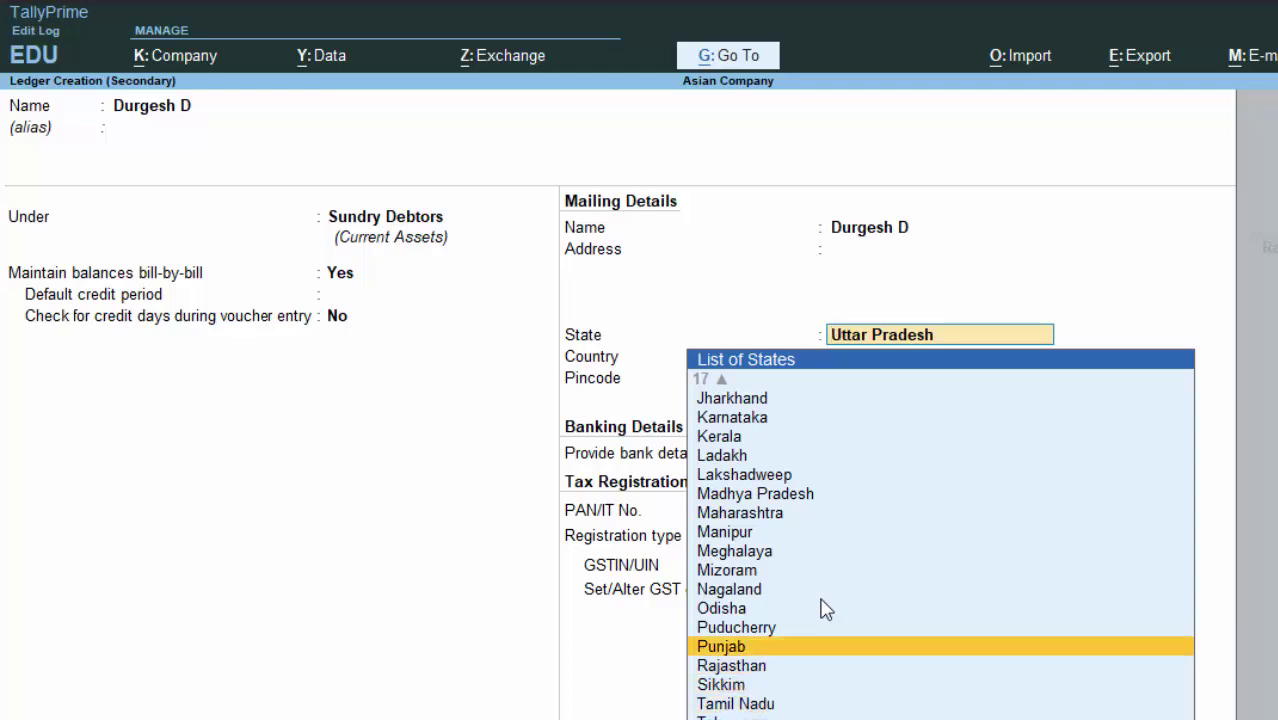
key("Return")
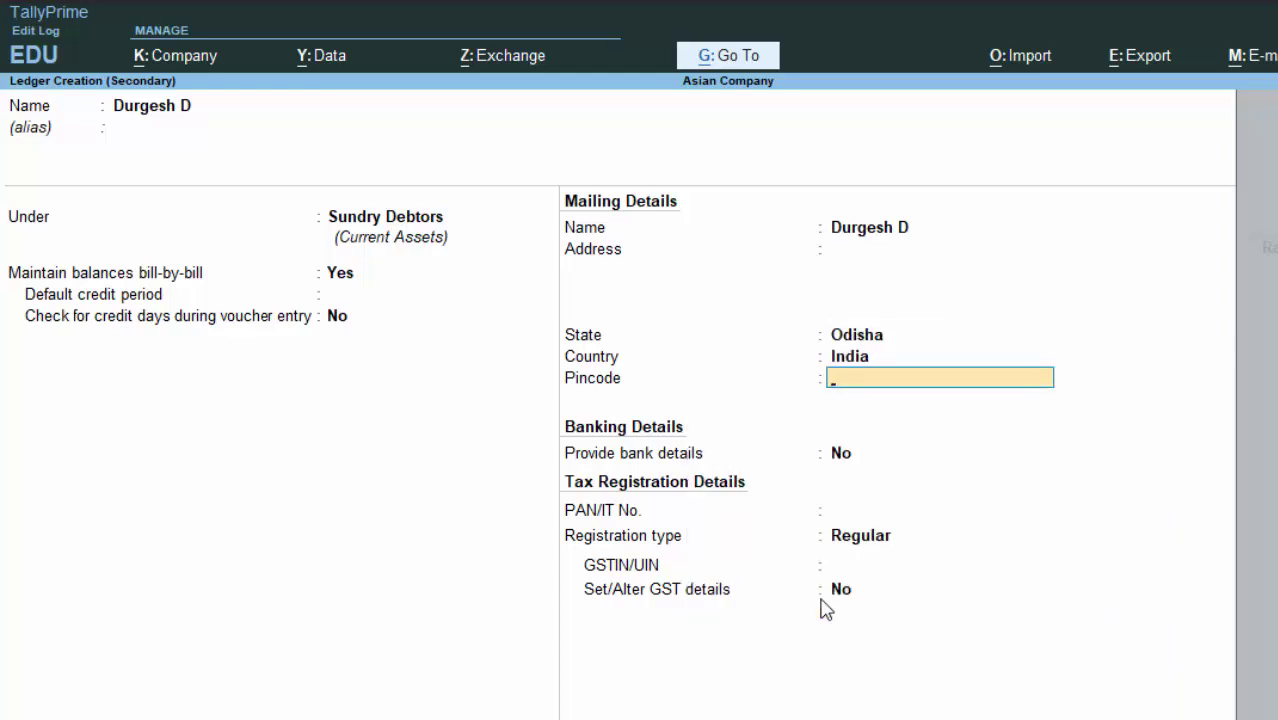
Keep the customer's registration type Regular, leave PAN and GSTIN blank, and save the ledger.
key("Return")
key("Return")
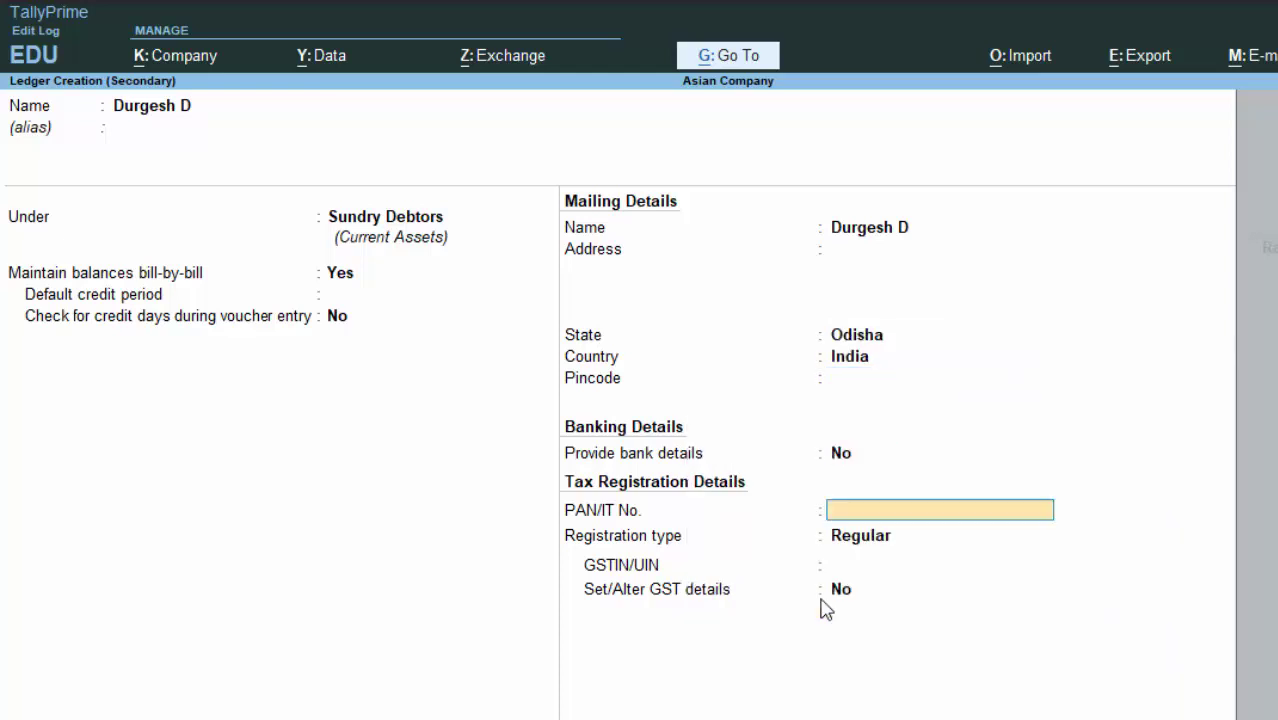
key("Return")
key("Return")
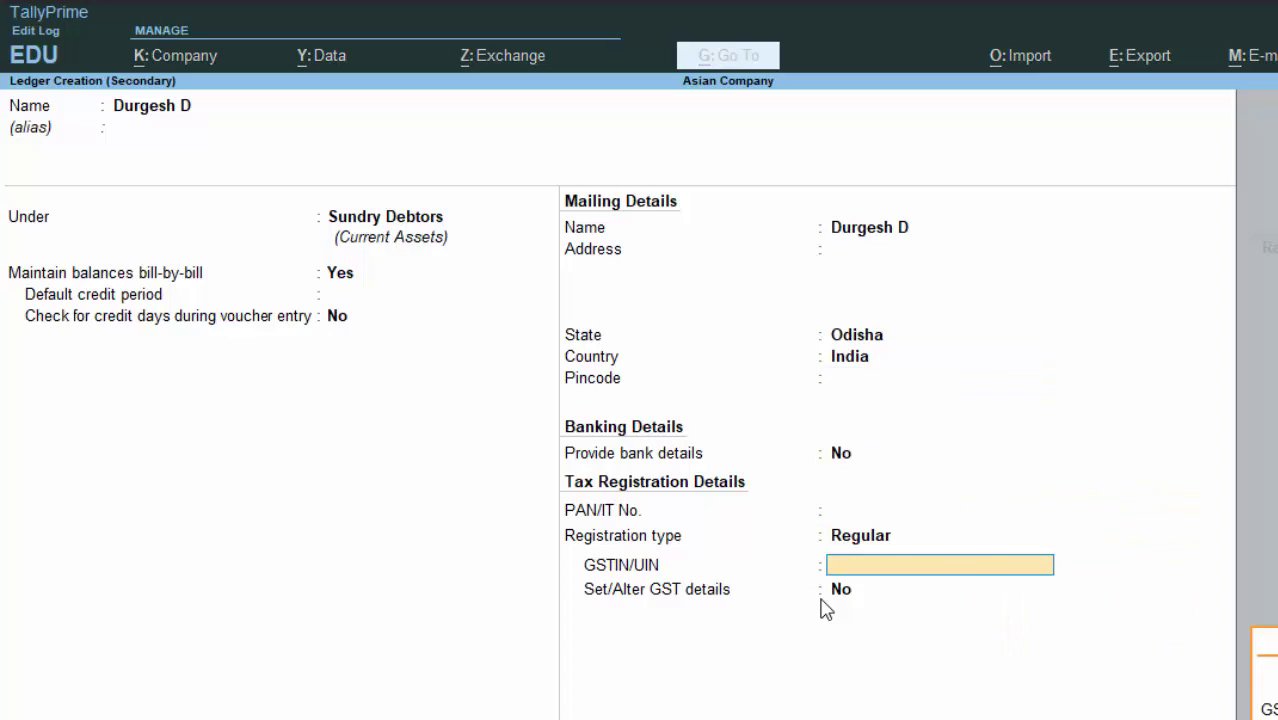
key("Return")
key("Return")
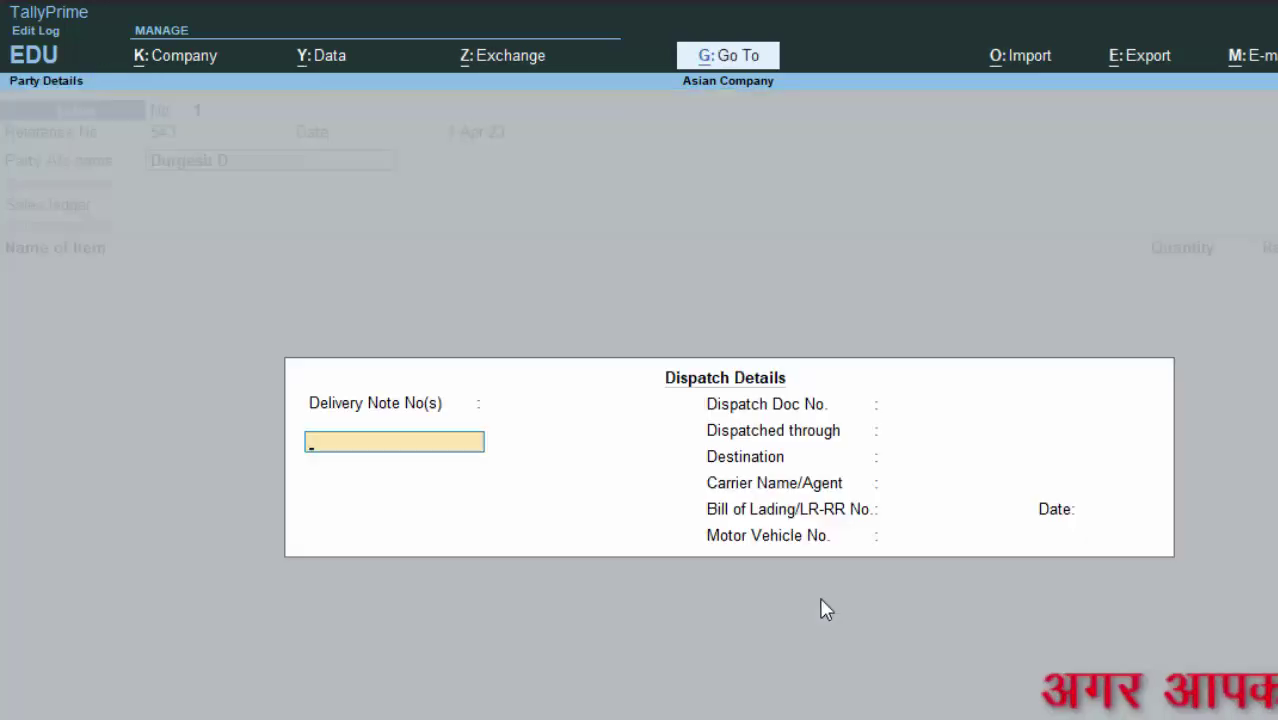
Leave the dispatch details blank and accept the party details with Odisha as the place of supply.
key("Return")
key("Return")
key("Return")
key("Return")
key("Return")
key("Return")
key("Return")
key("Return")
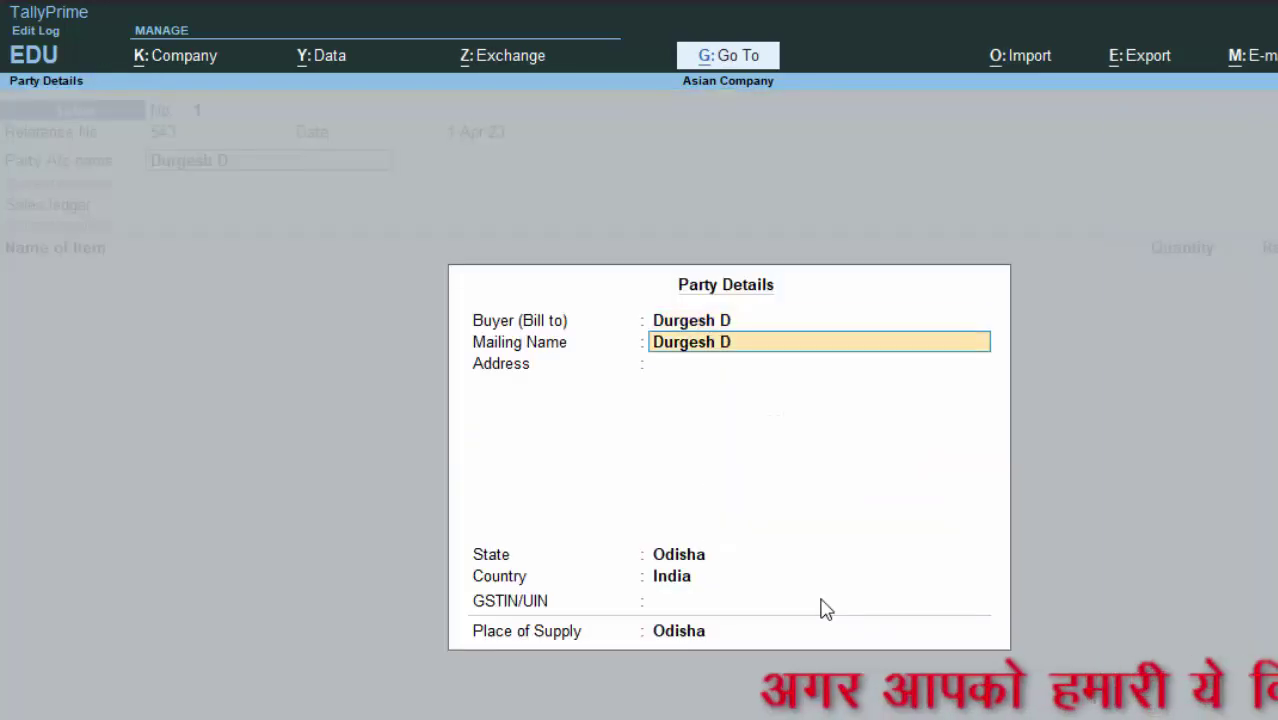
key("Return")
key("Return")
key("Return")
key("Return")
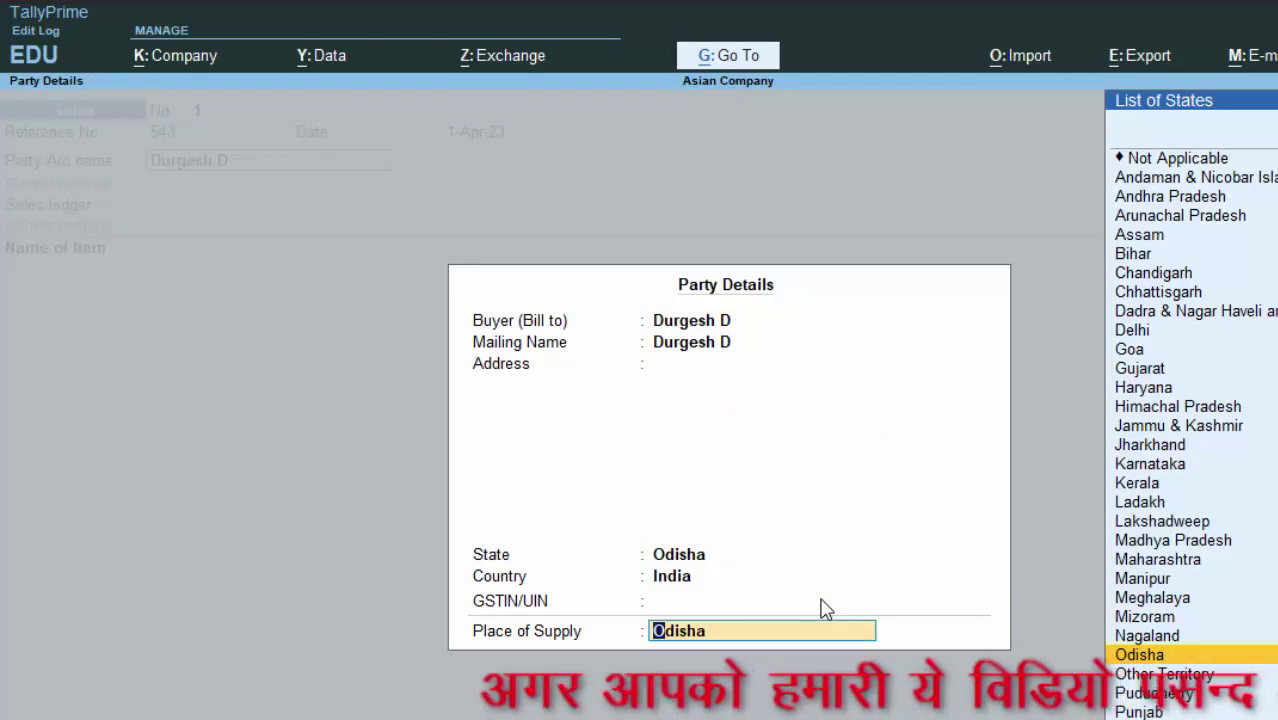
key("Return")
Start a new ledger named Sales for the voucher's sales ledger.
key("alt+c")
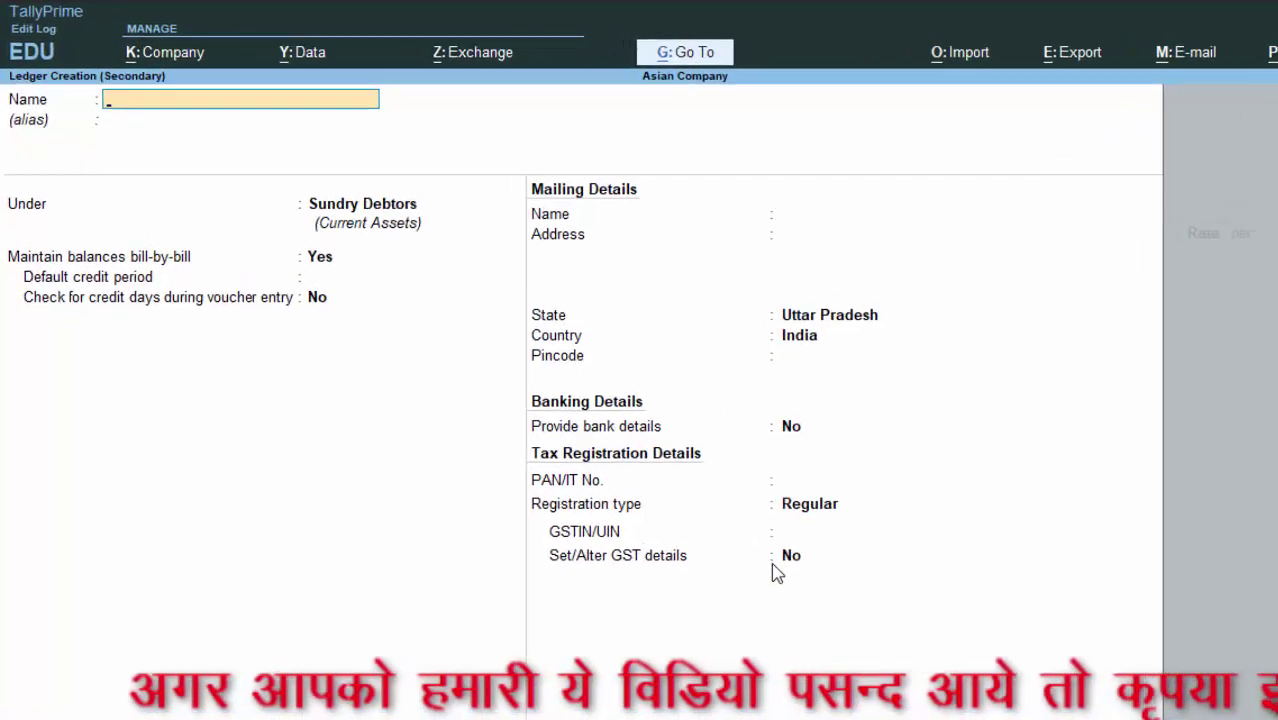
type("Saeles")
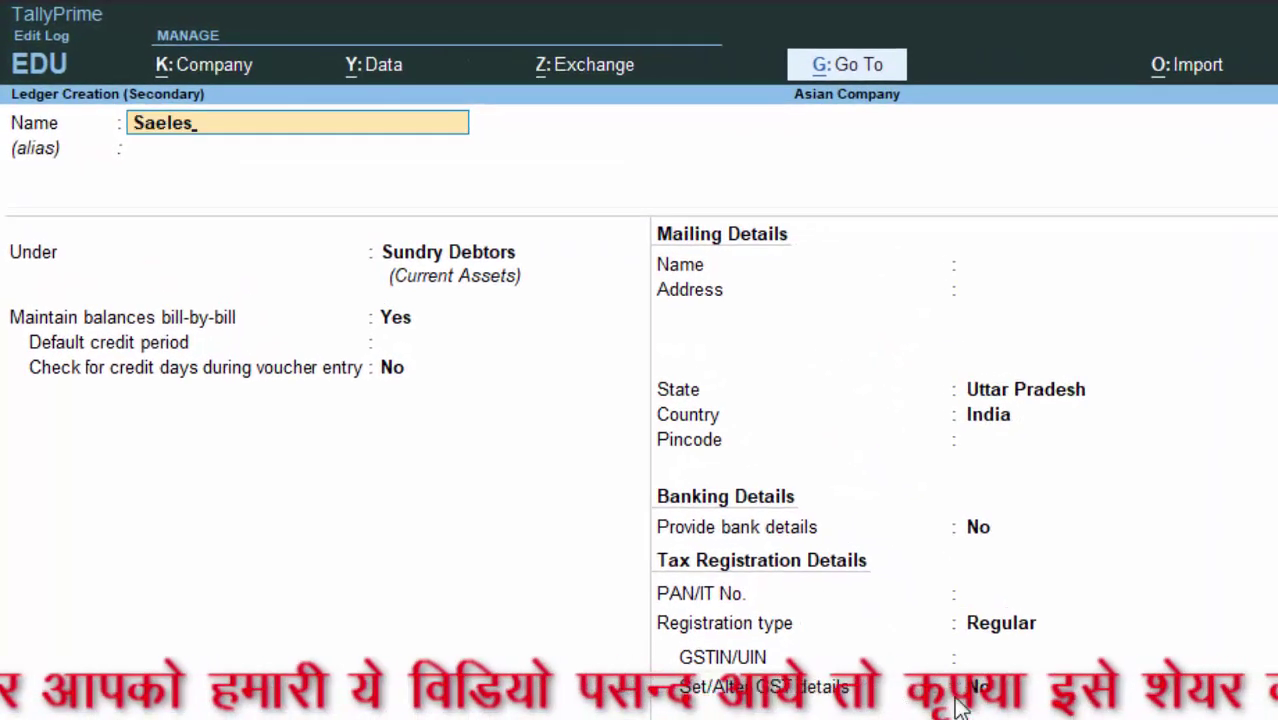
key("BackSpace")
key("BackSpace")
key("BackSpace")
key("BackSpace")
type("les")
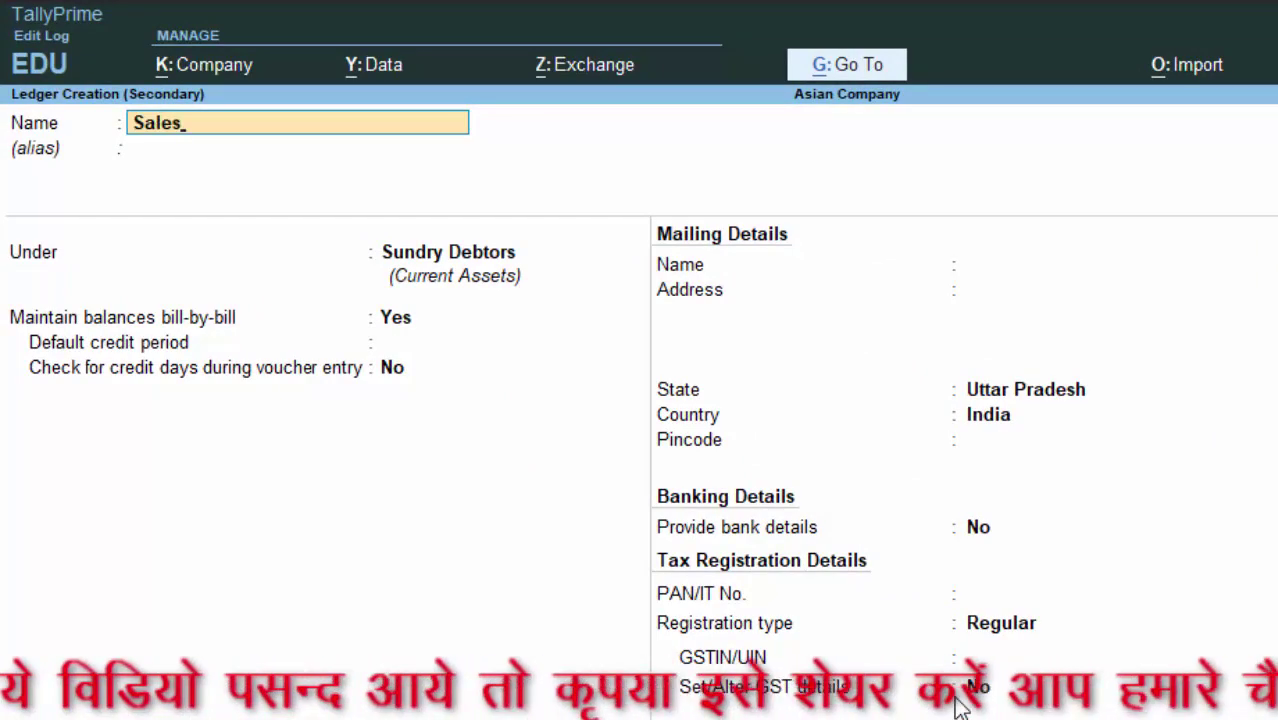
key("Return")
key("Return")
Group the Sales ledger under Sales Accounts, keep GST applicable, and save it.
type("S")
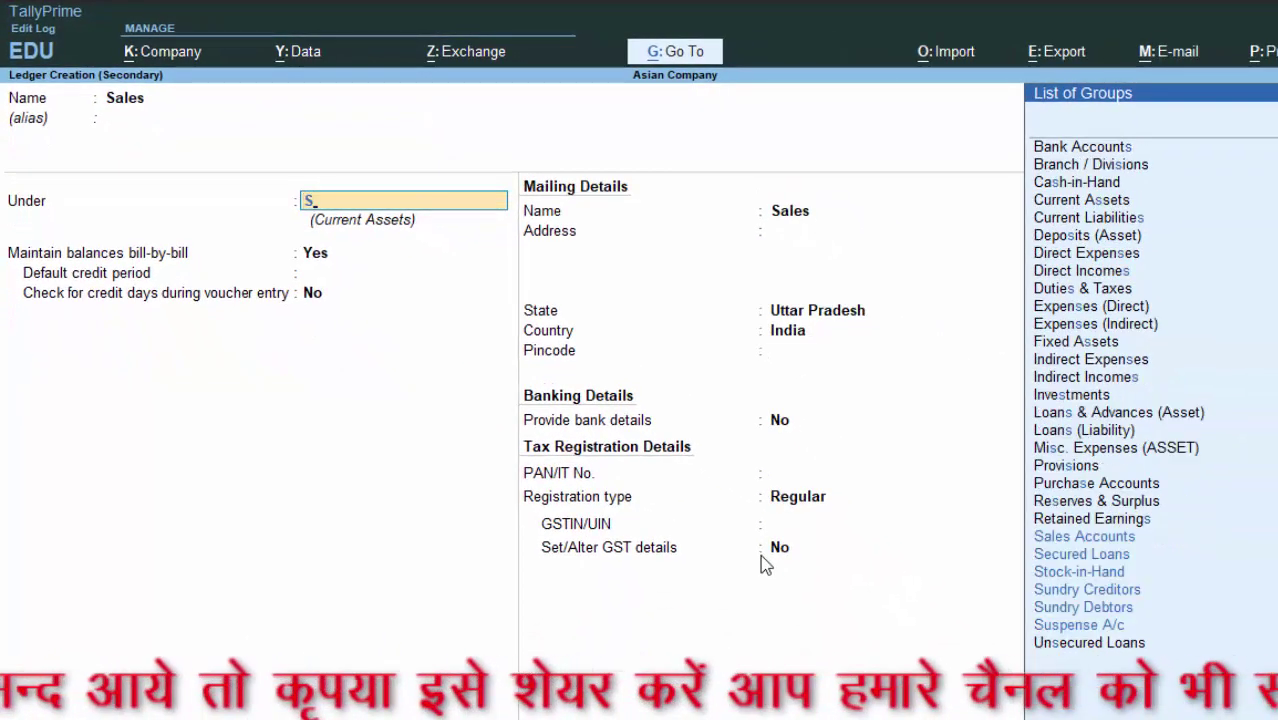
key("Down")
key("Down")
key("Down")
key("Down")
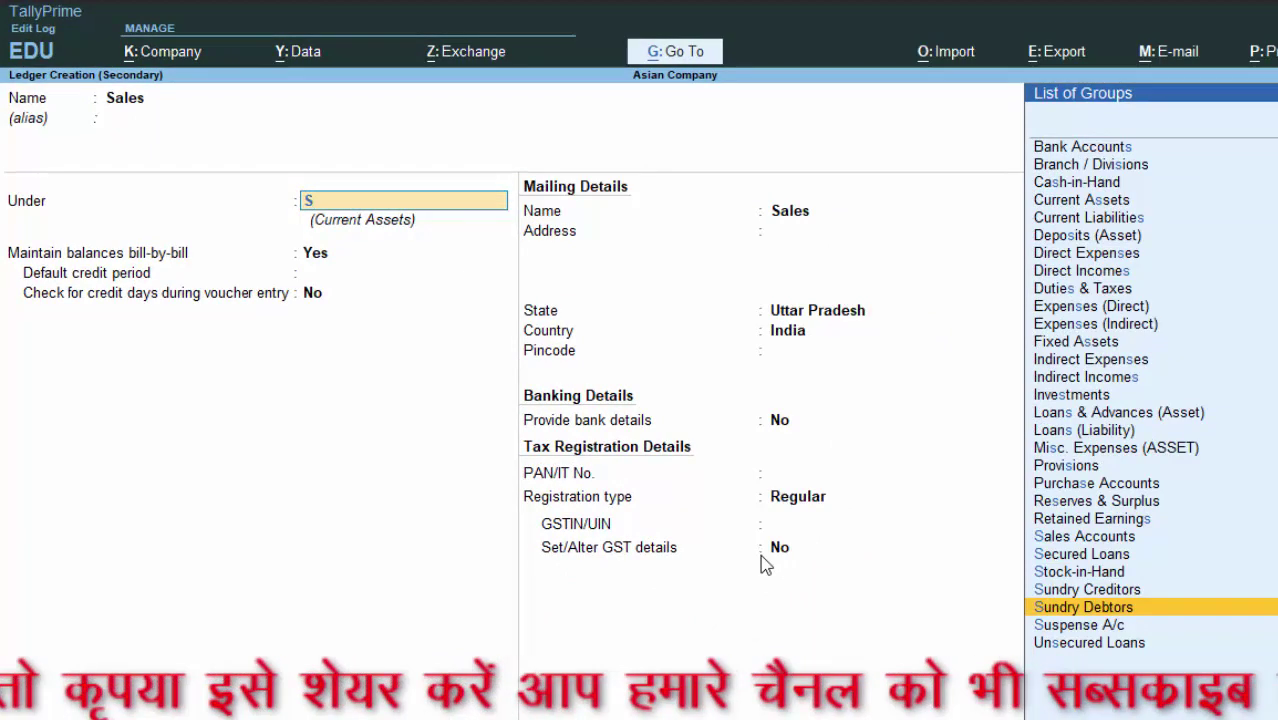
key("Up")
key("Up")
key("Up")
key("Up")
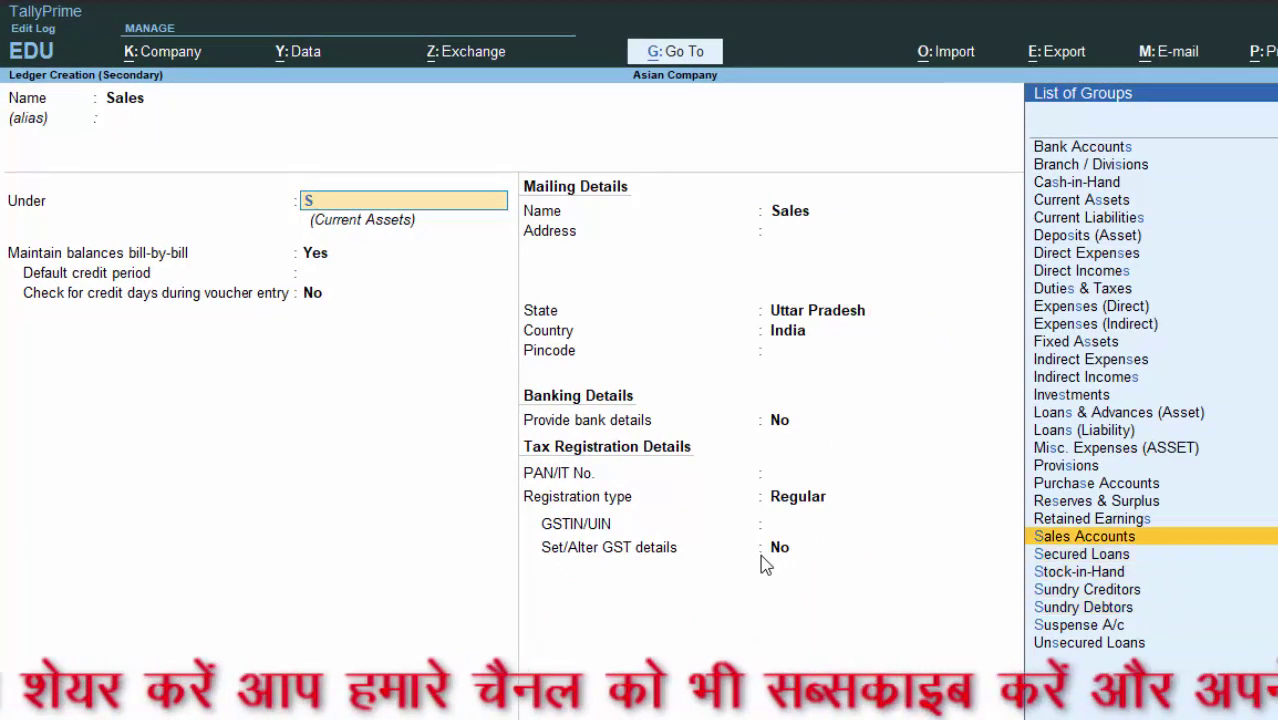
key("Return")
key("Return")
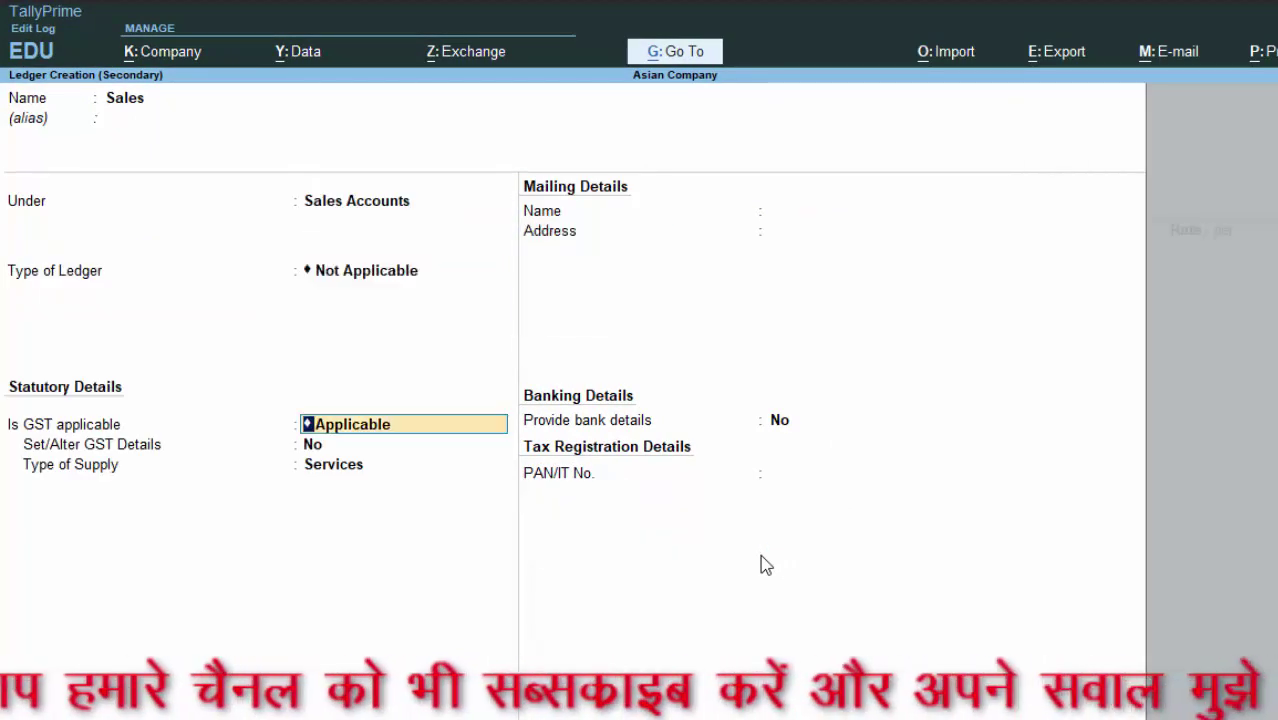
key("Return")
key("Return")
key("Return")
key("ctrl+a")
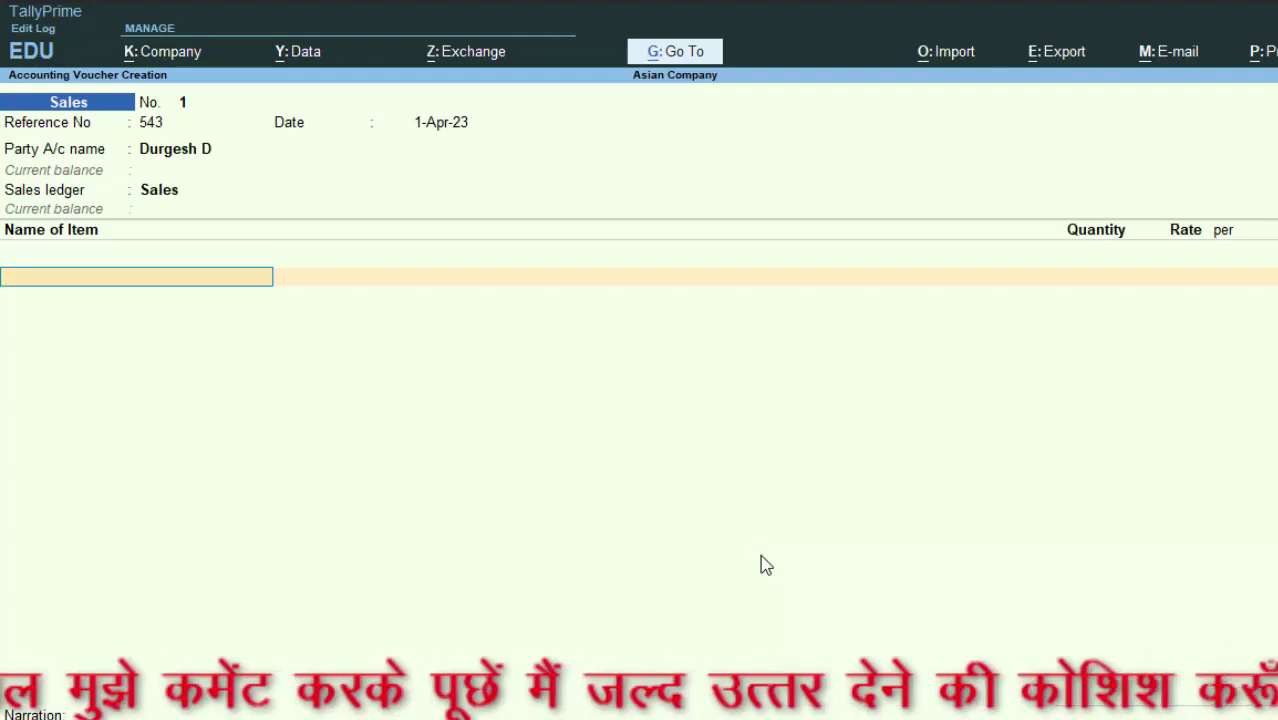
type("D")
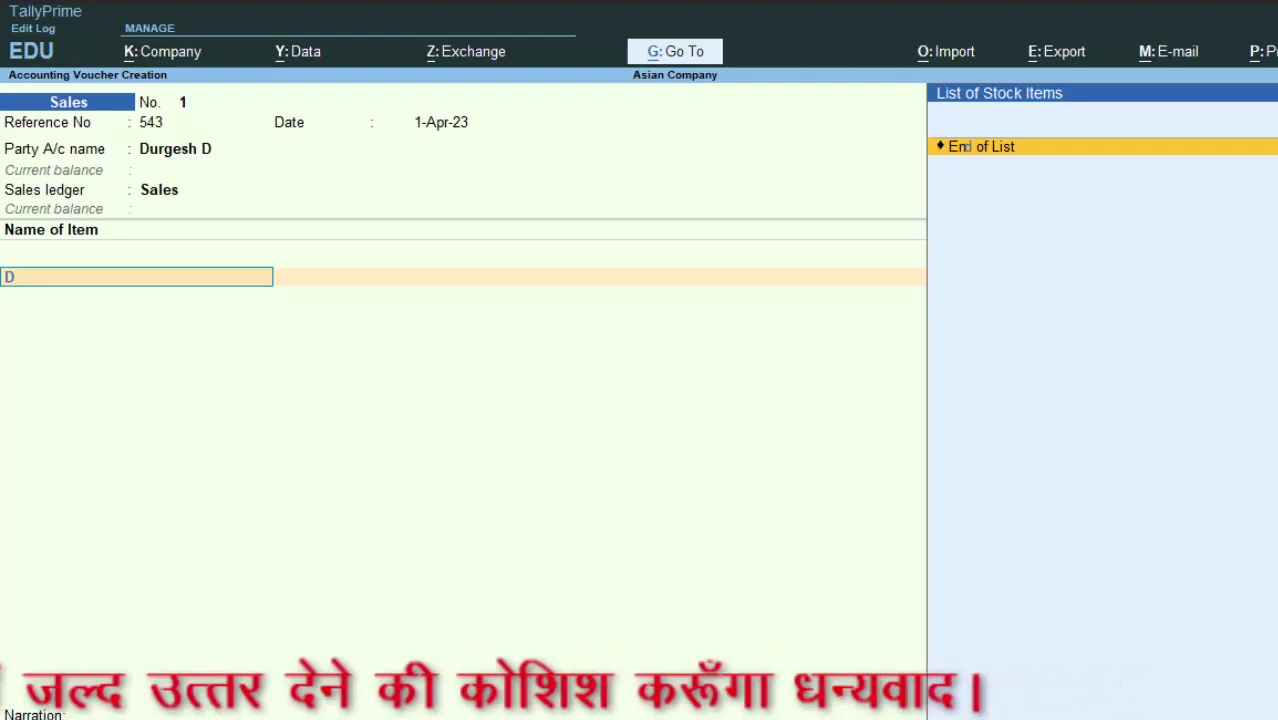
left_click(1232, 716)
left_click(1232, 714)
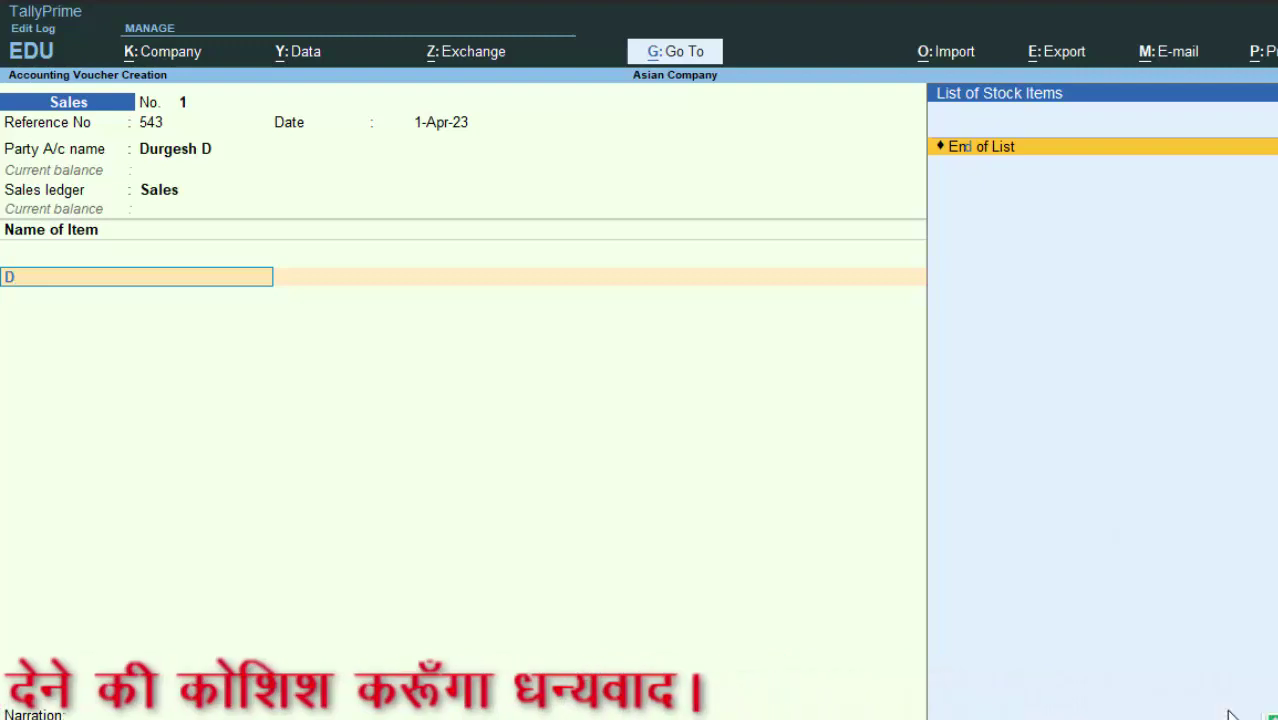
key("BackSpace")
type("da")
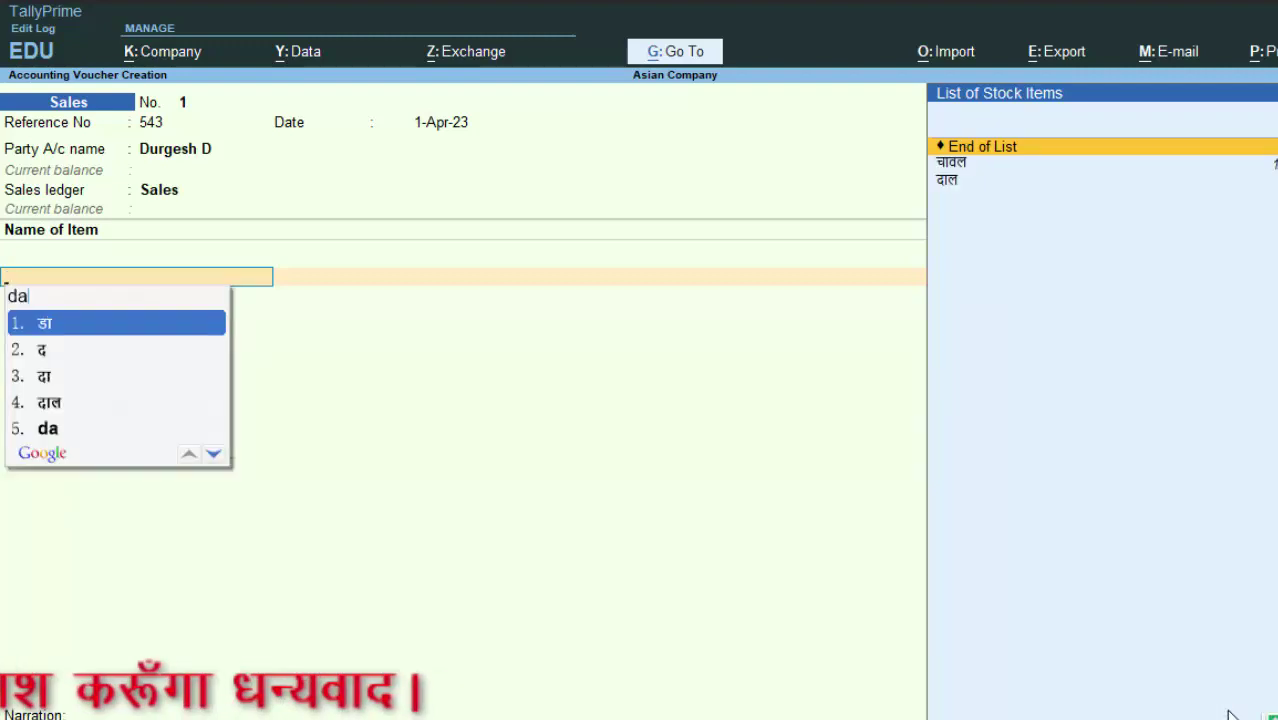
key("Escape")
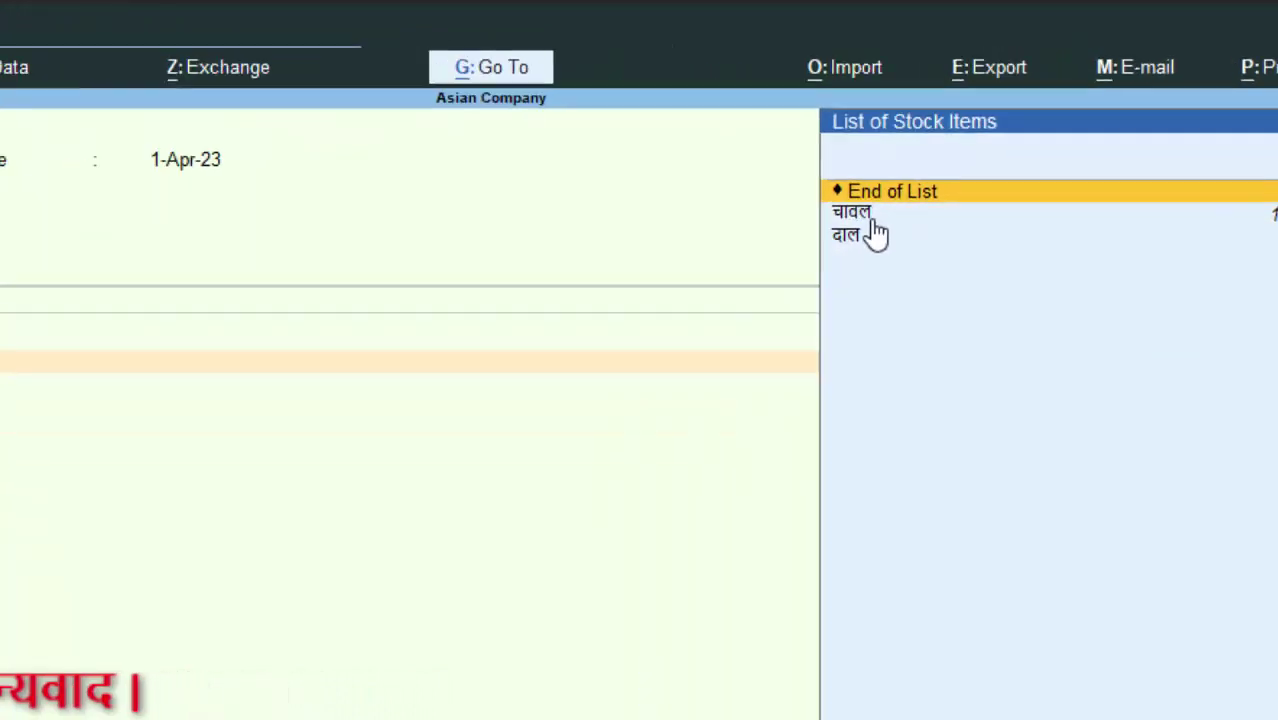
Add the stock item चावल to the sales voucher with quantity 45 kg at a rate of 60 per kg.
left_click(963, 164)
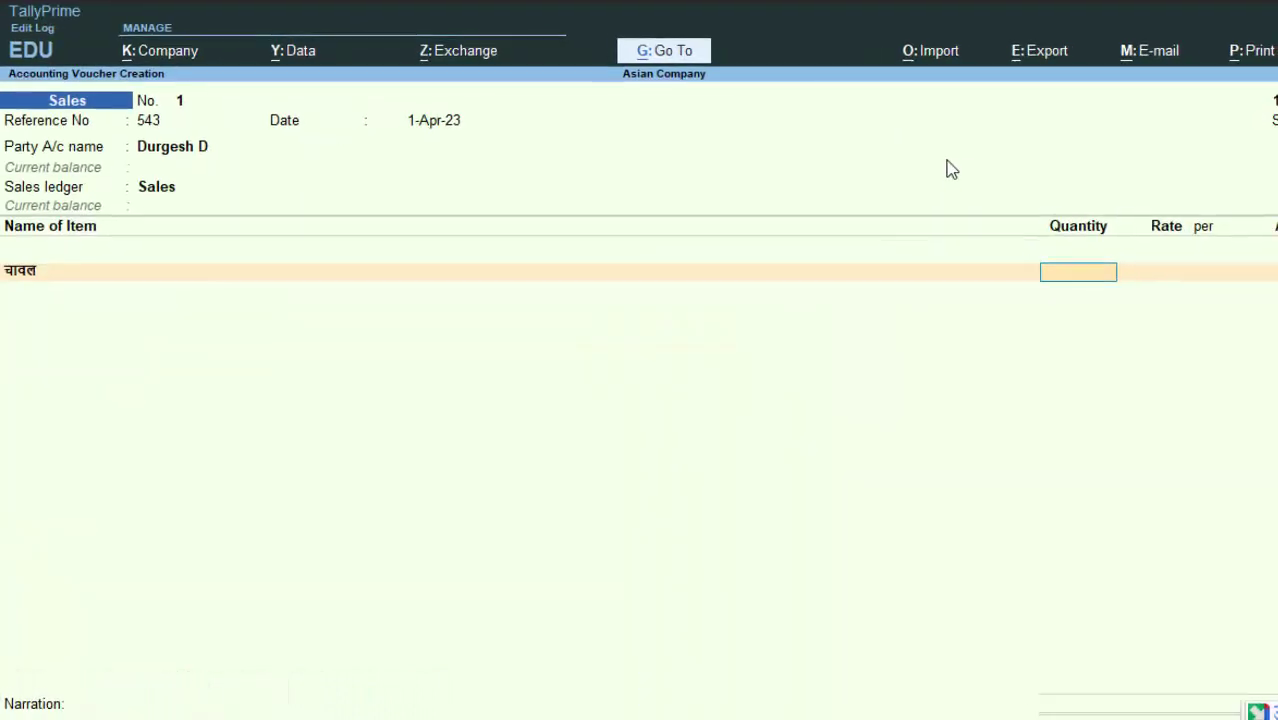
type("45")
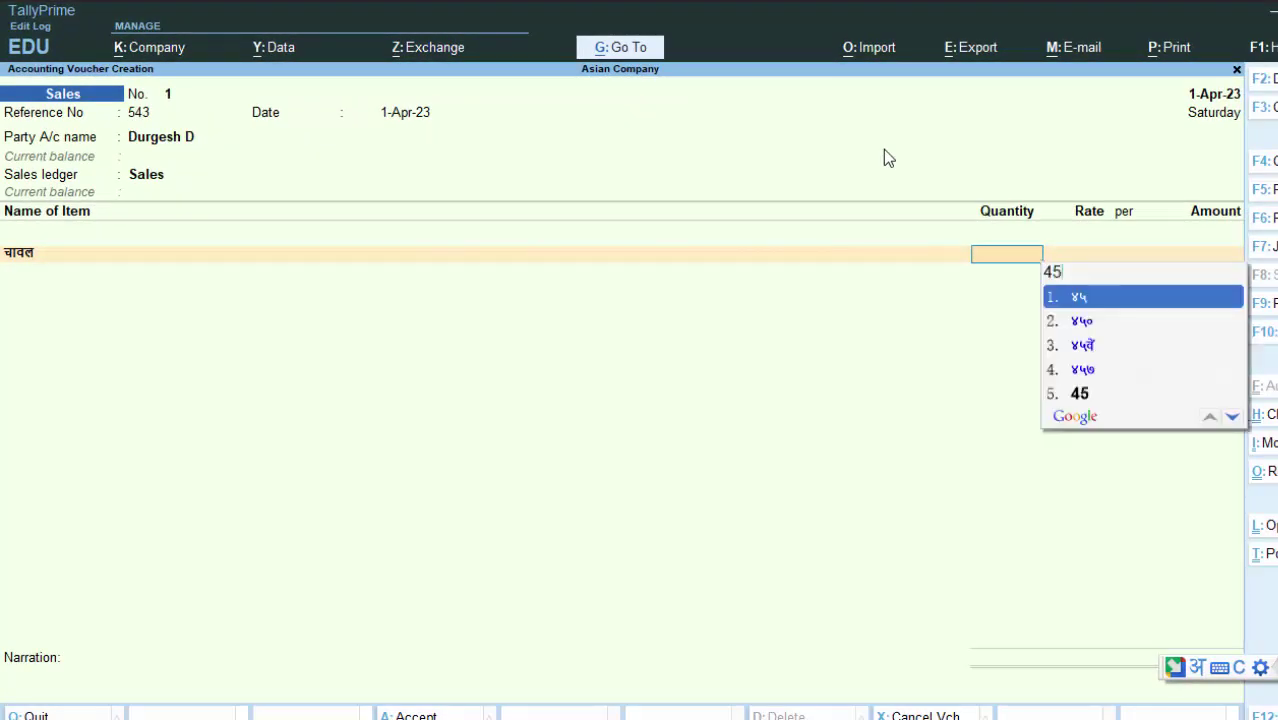
key("BackSpace")
key("BackSpace")
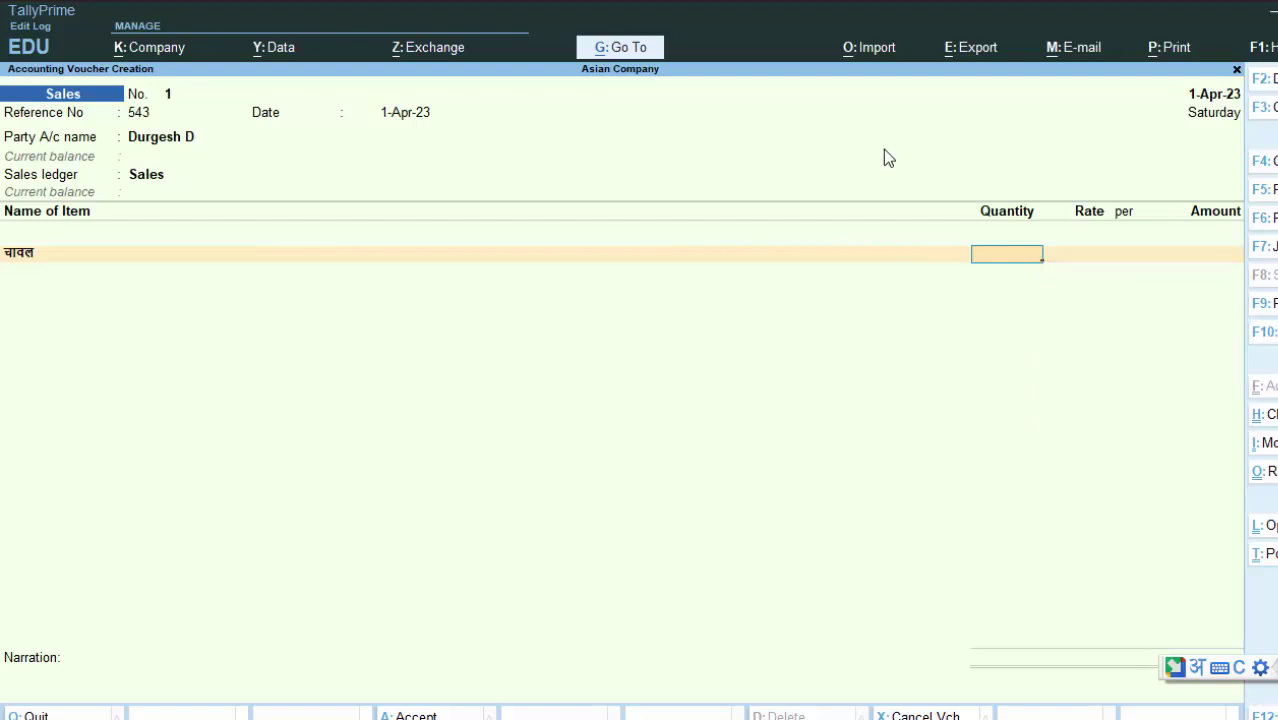
type("45")
key("Return")
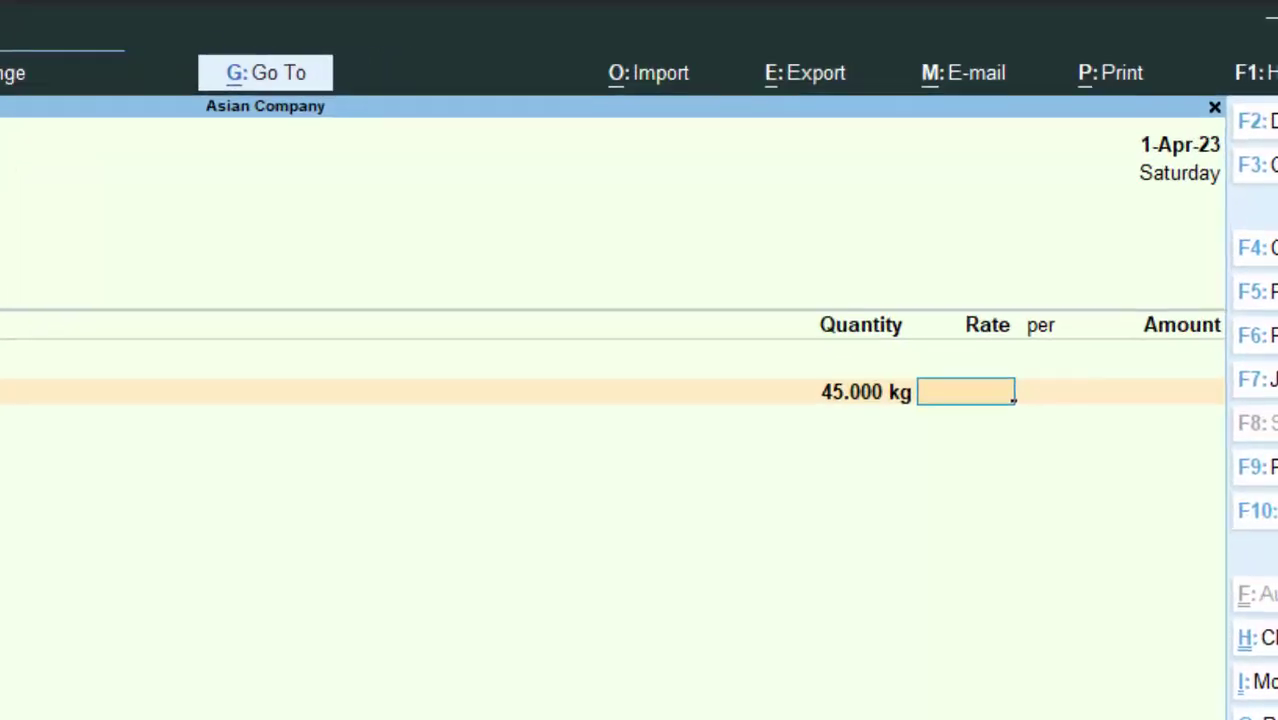
type("60")
key("Return")
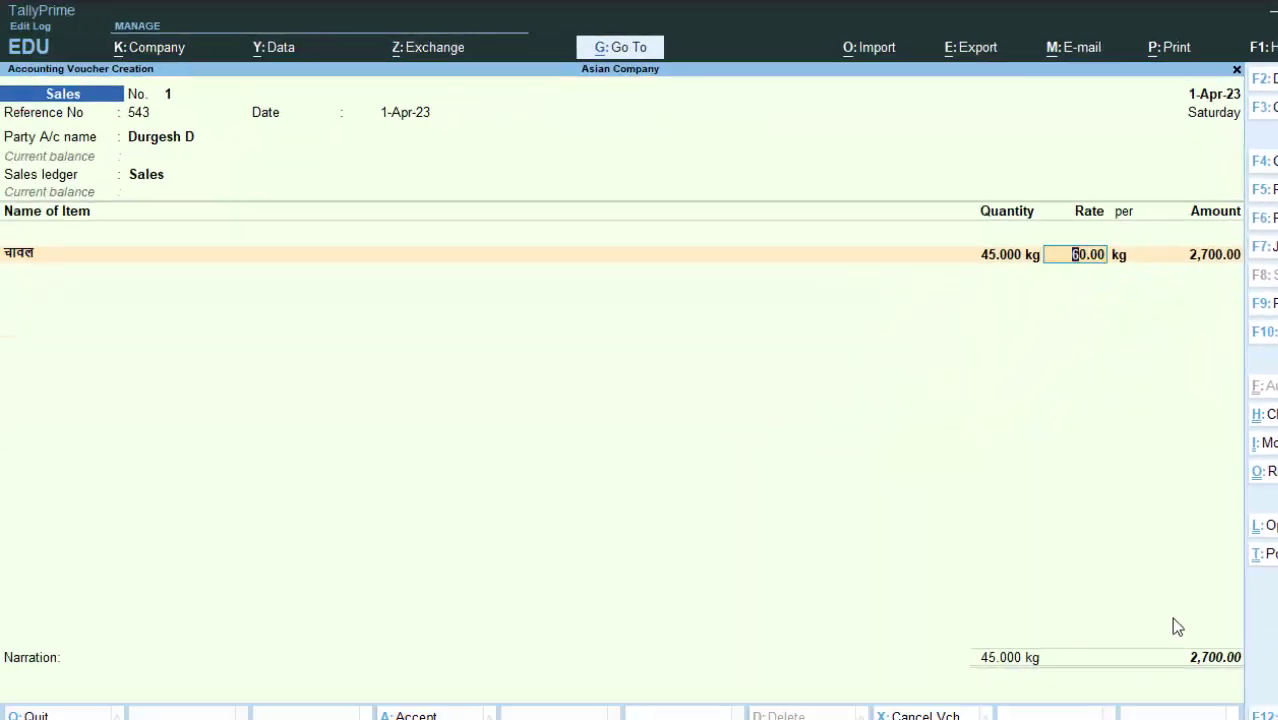
key("Return")
key("Return")
key("Return")
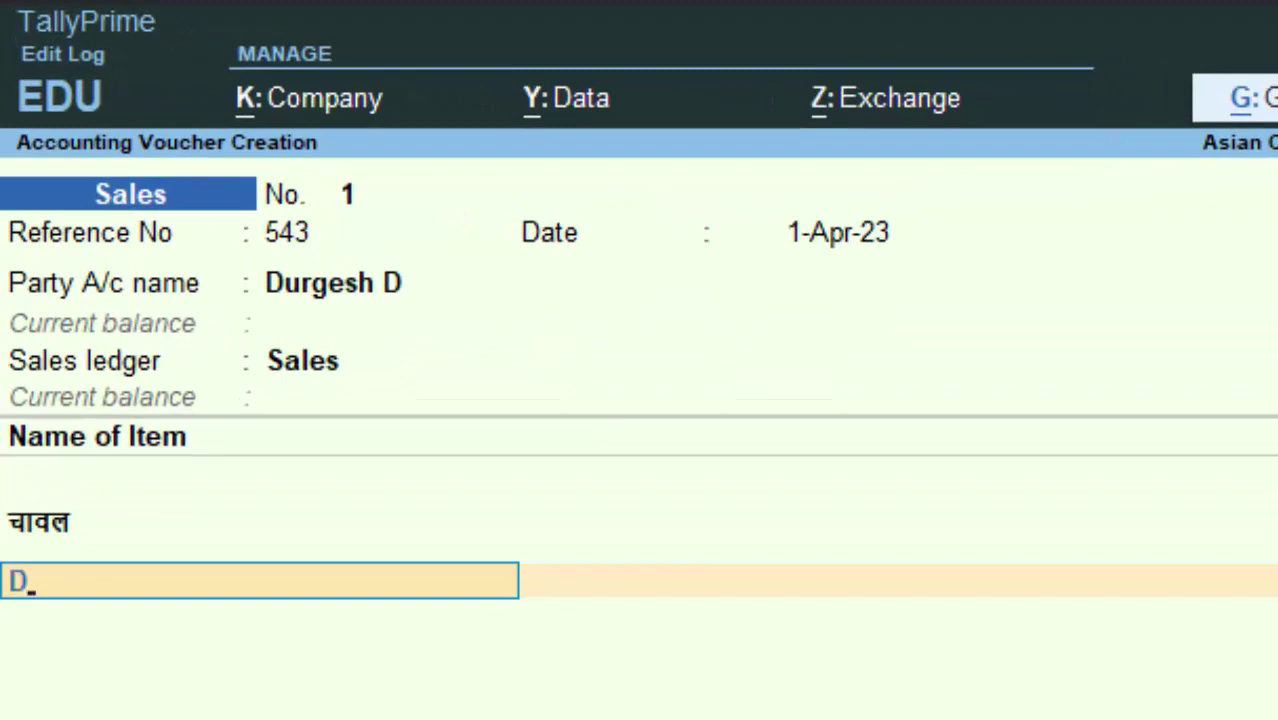
Add the stock item दाल to the sales voucher with quantity 30 kg at a rate of 150 per kg and end the item list.
type("D")
key("Return")
type("30")
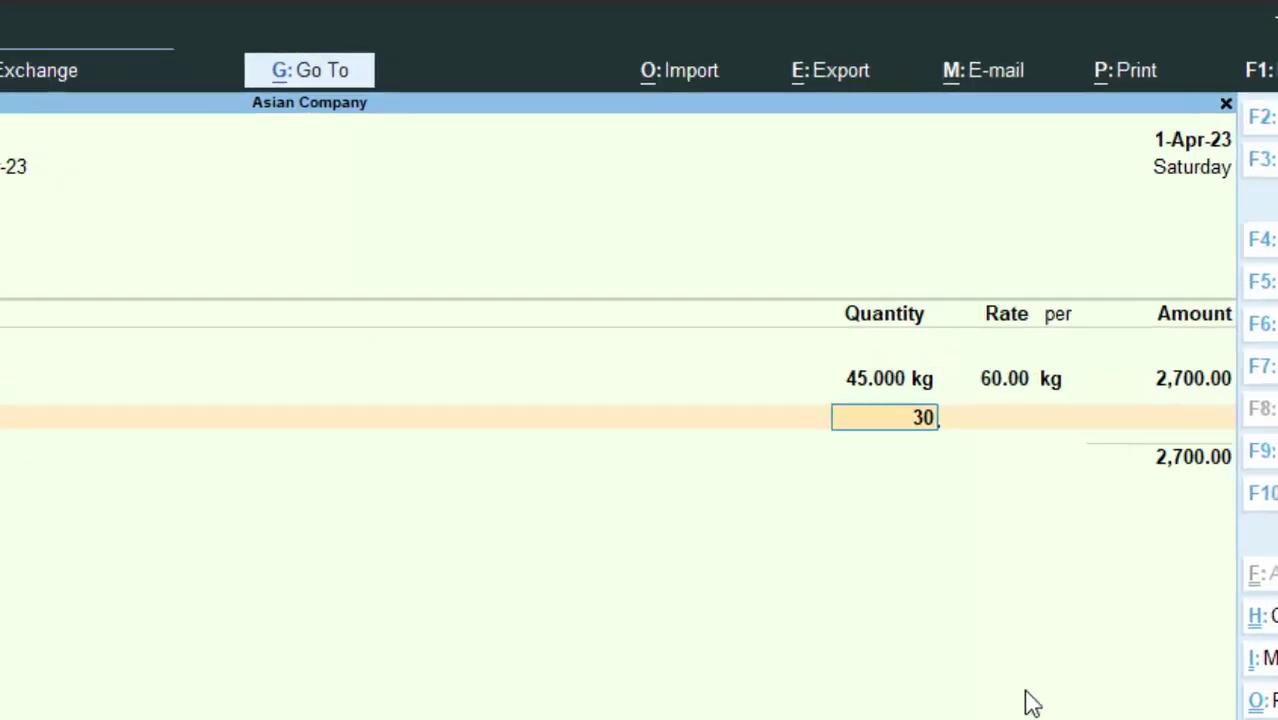
key("Return")
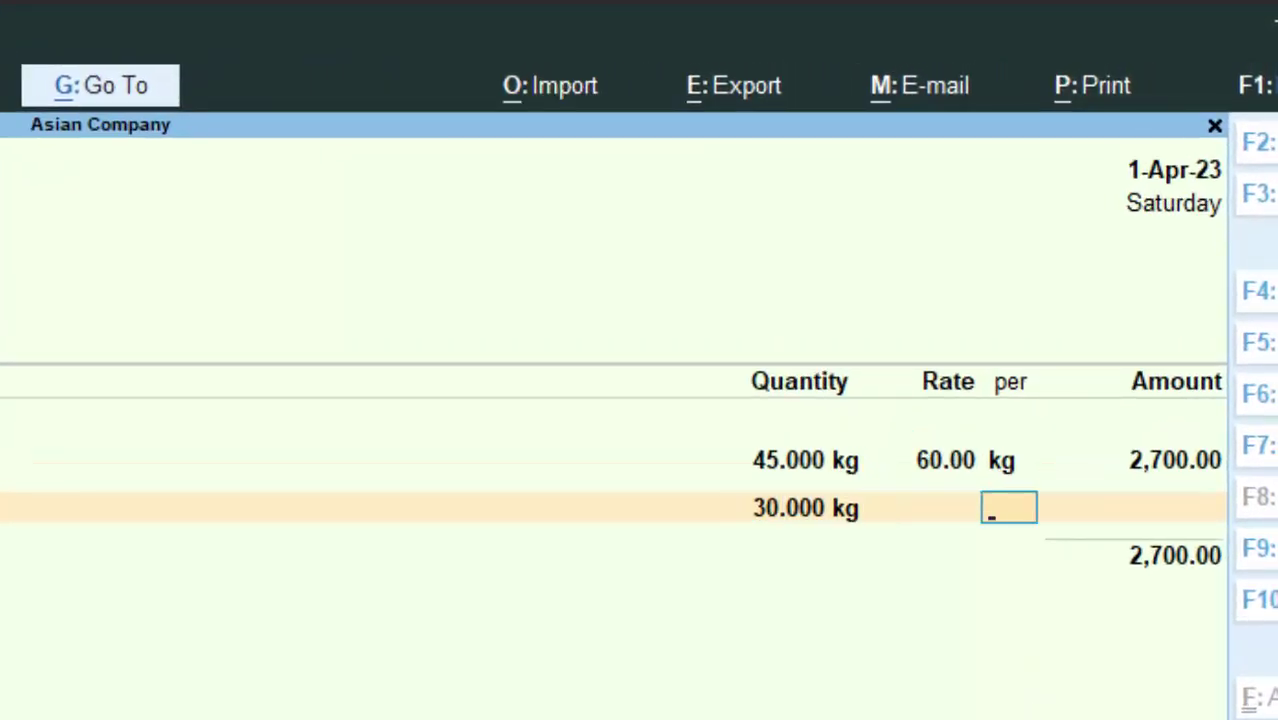
key("BackSpace")
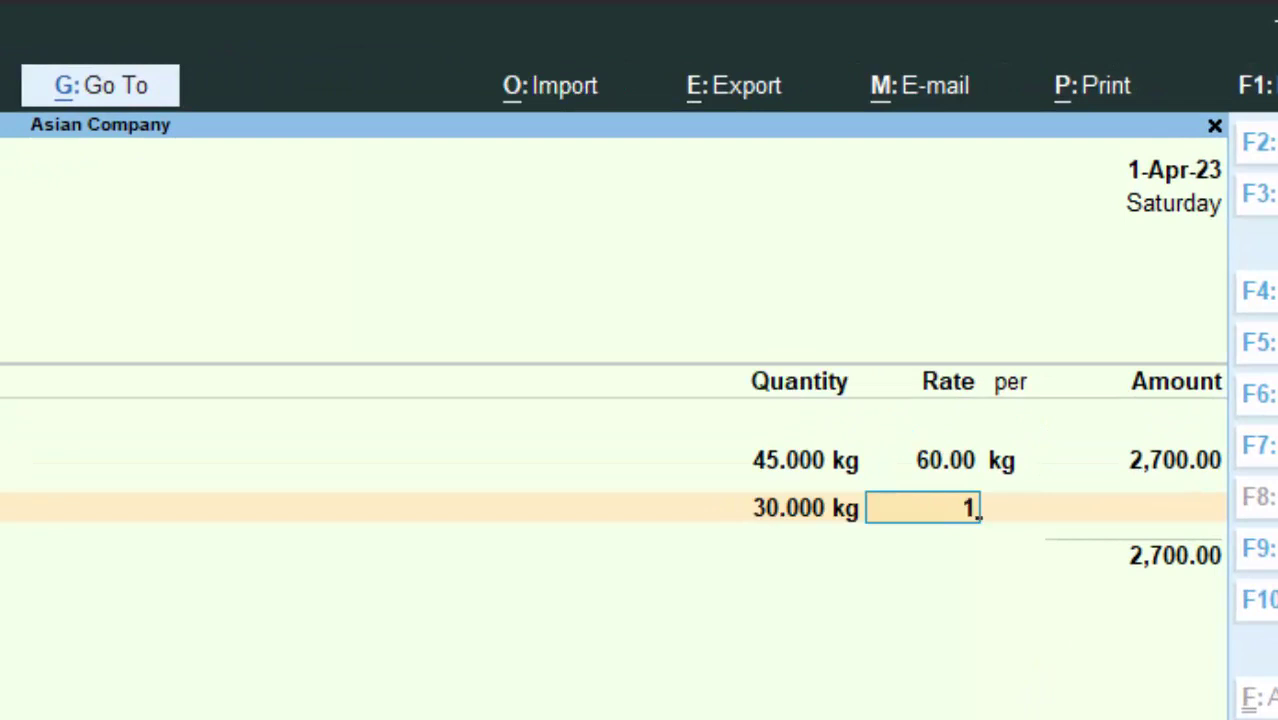
key("Return")
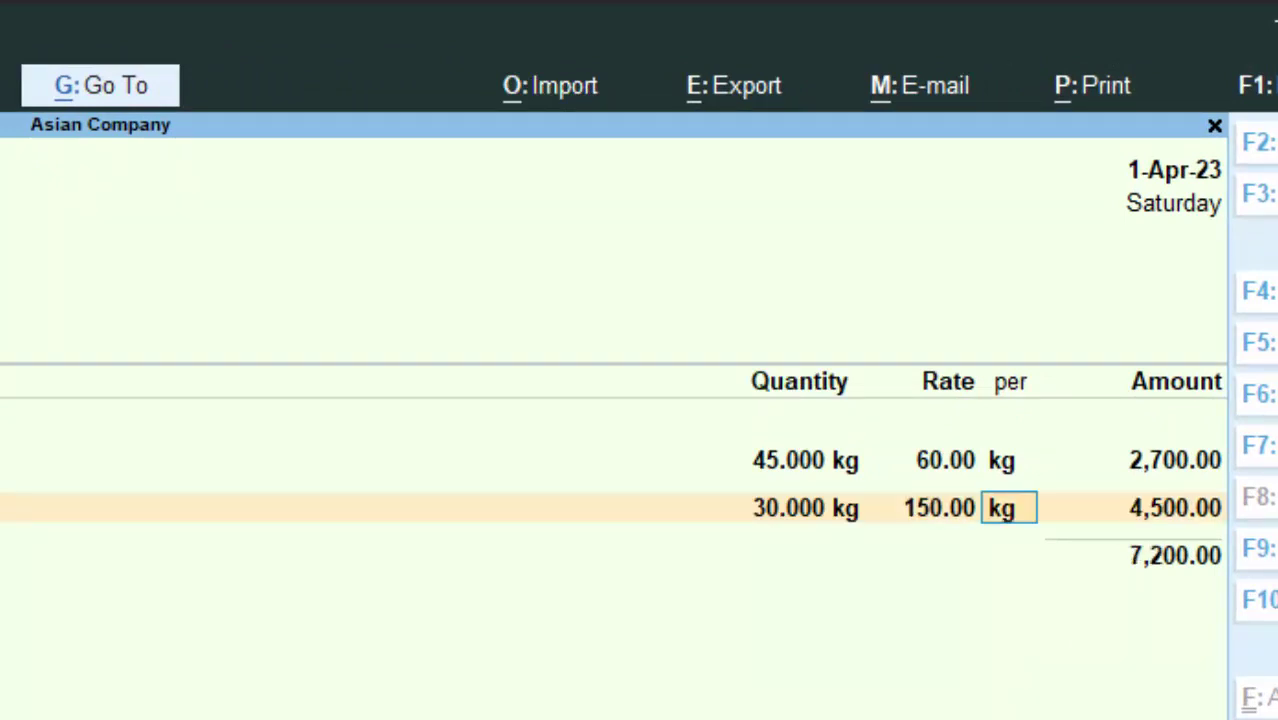
key("Return")
key("Return")
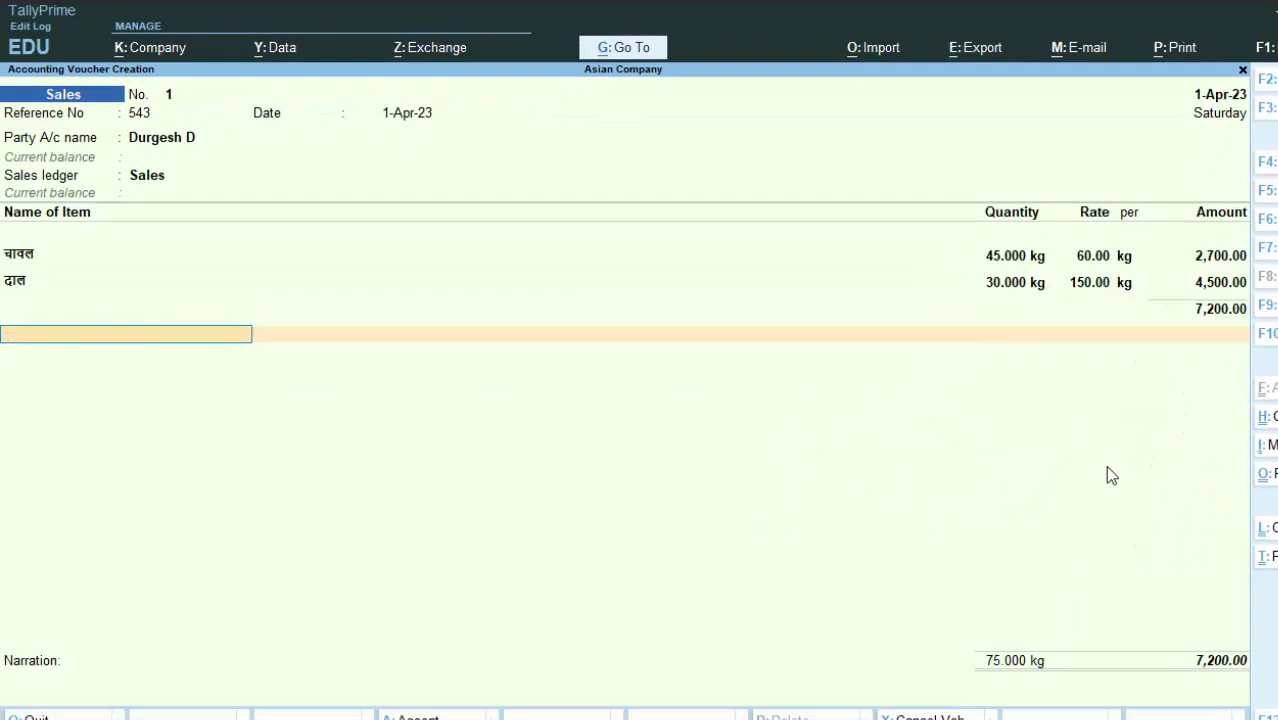
type("C")
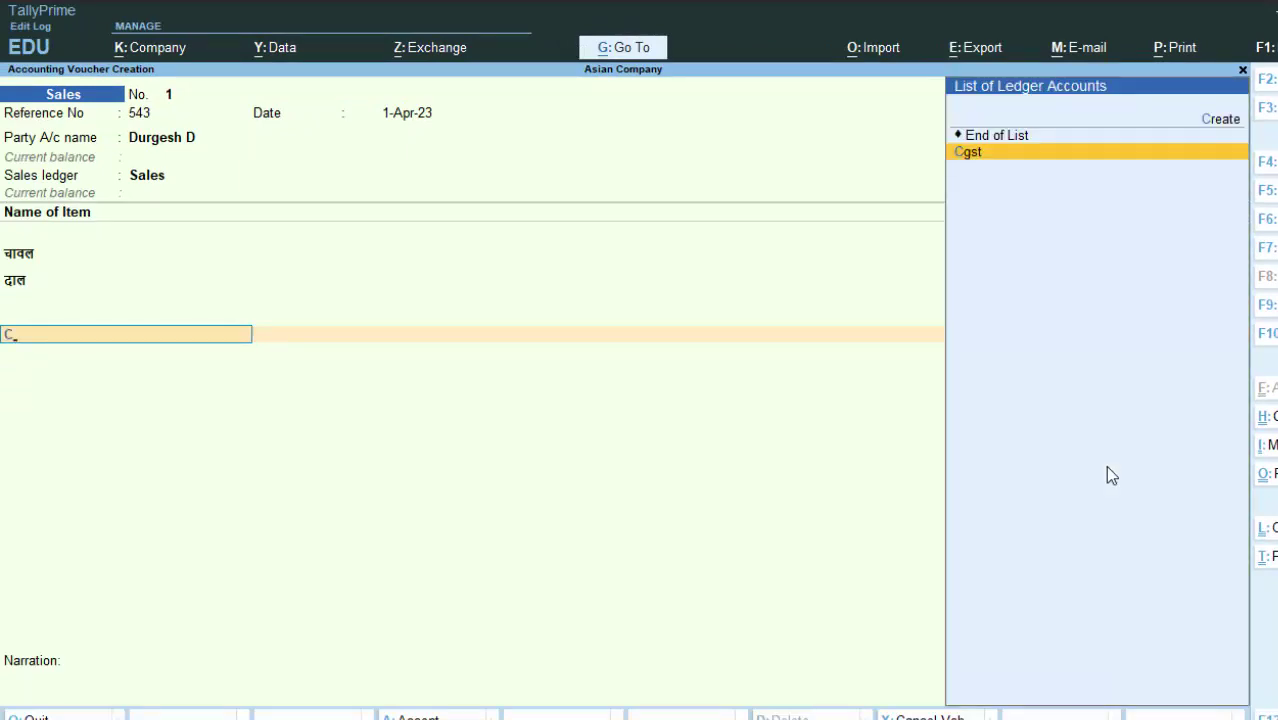
key("Return")
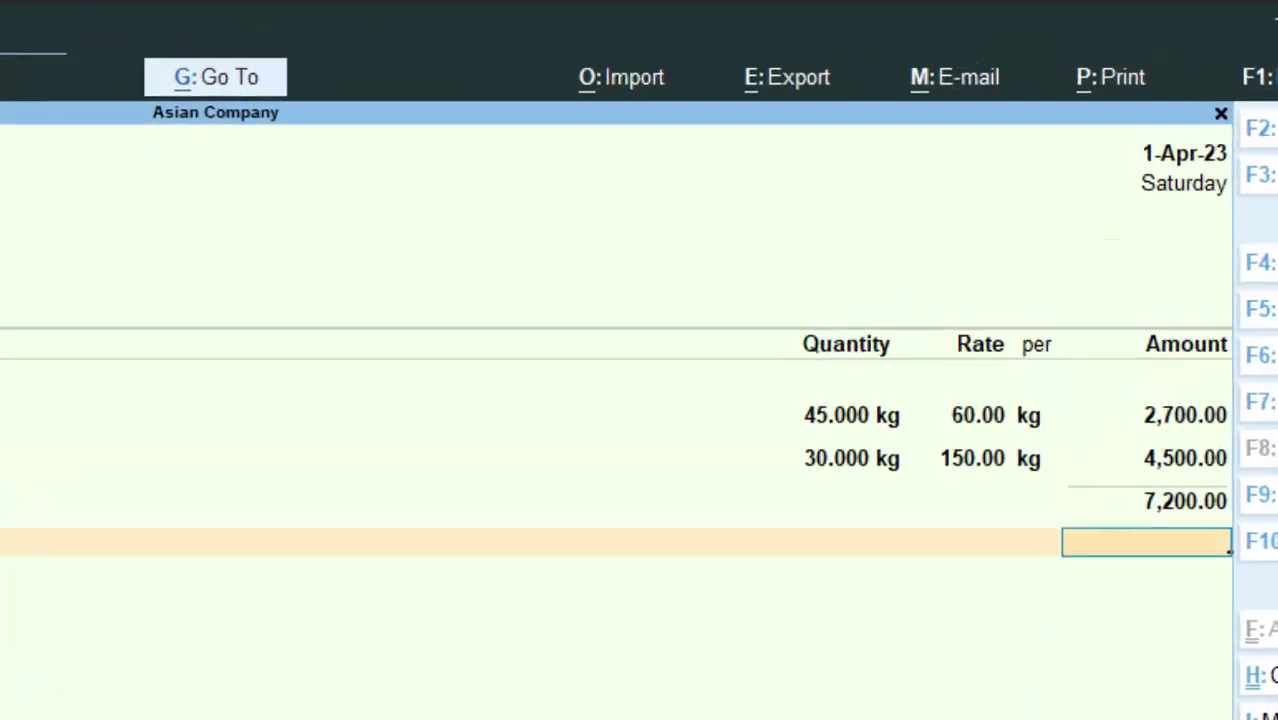
key("BackSpace")
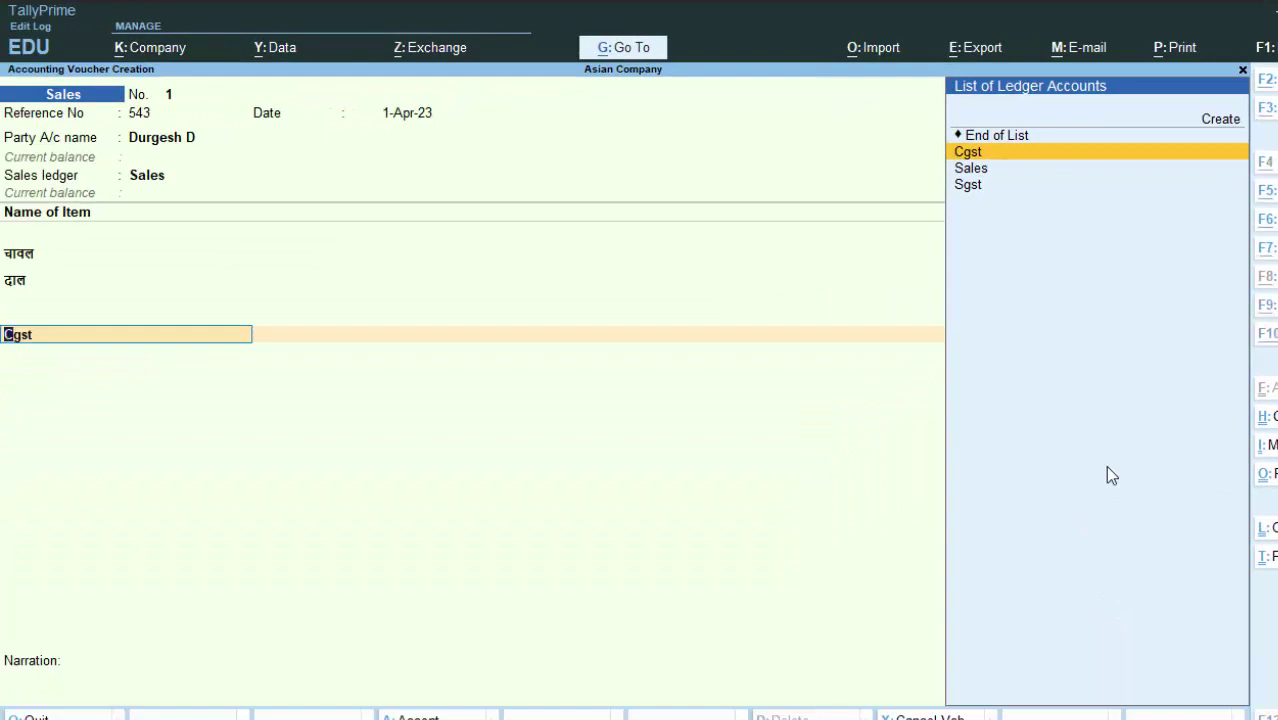
Start a new ledger named Igst from the voucher's tax line and group it under Duties & Taxes.
key("alt+c")
type("Igsy")
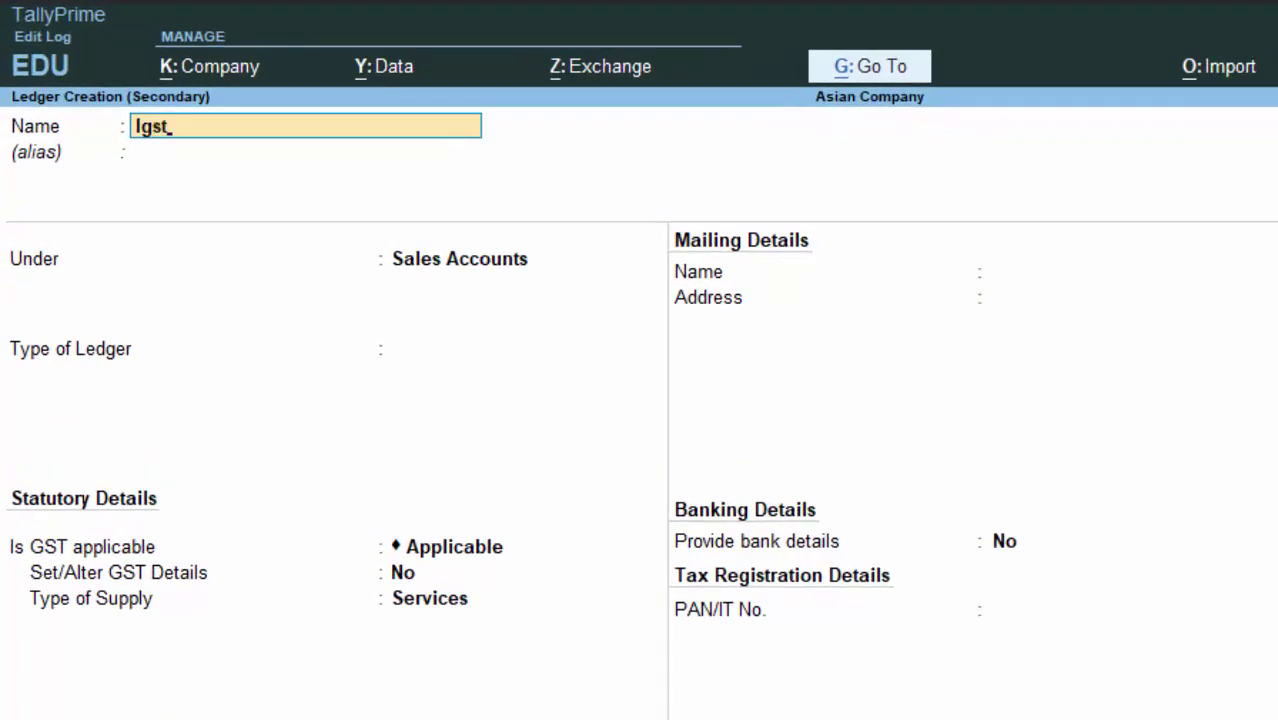
key("Return")
key("Return")
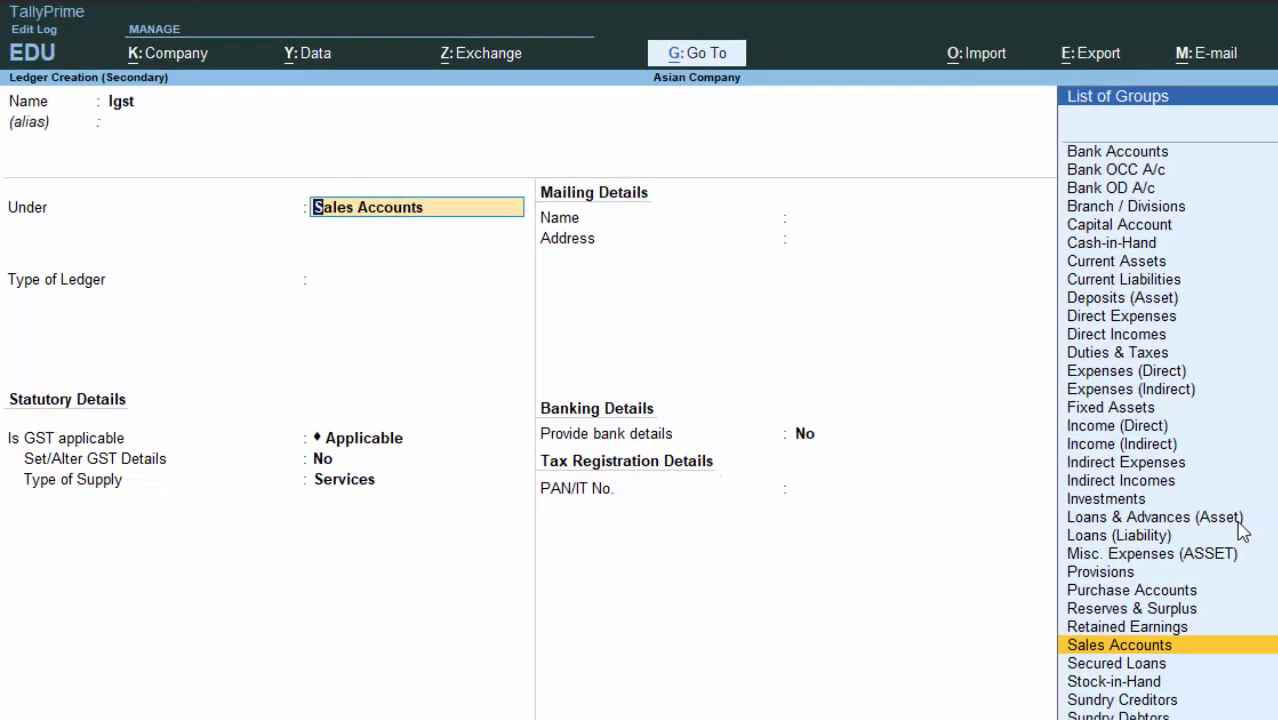
type("D")
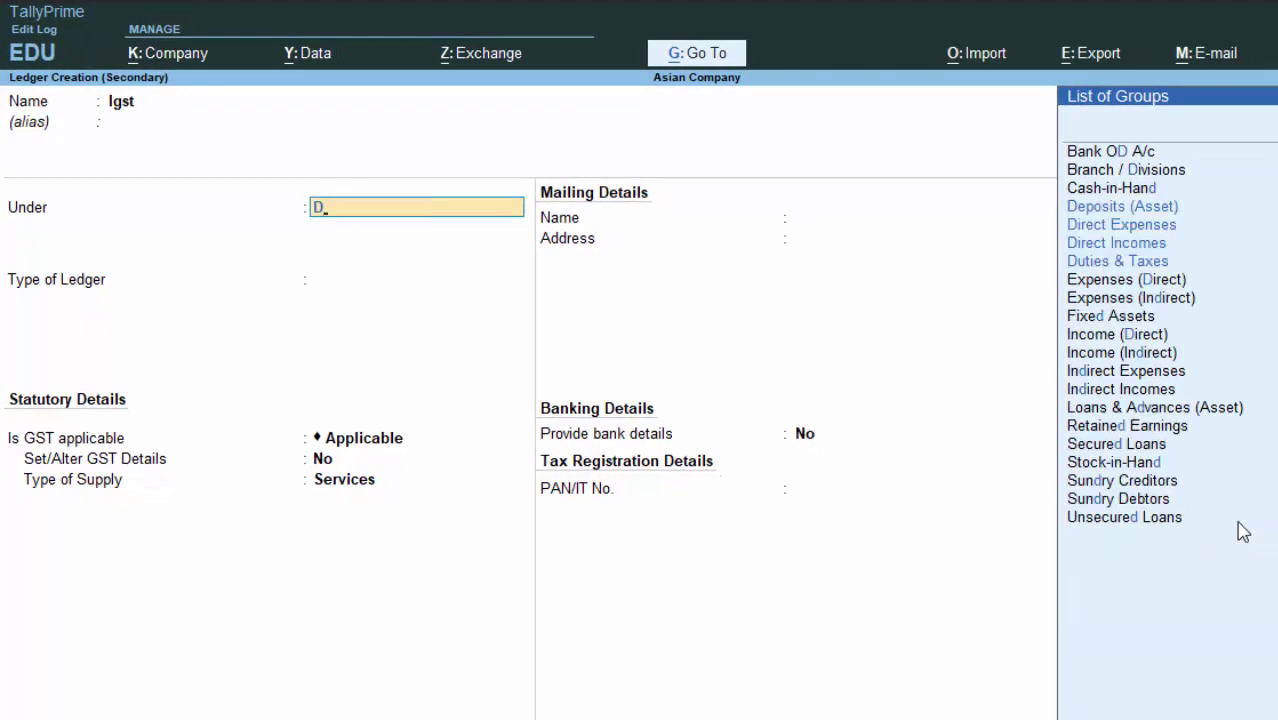
key("Down")
key("Down")
key("Down")
key("Return")
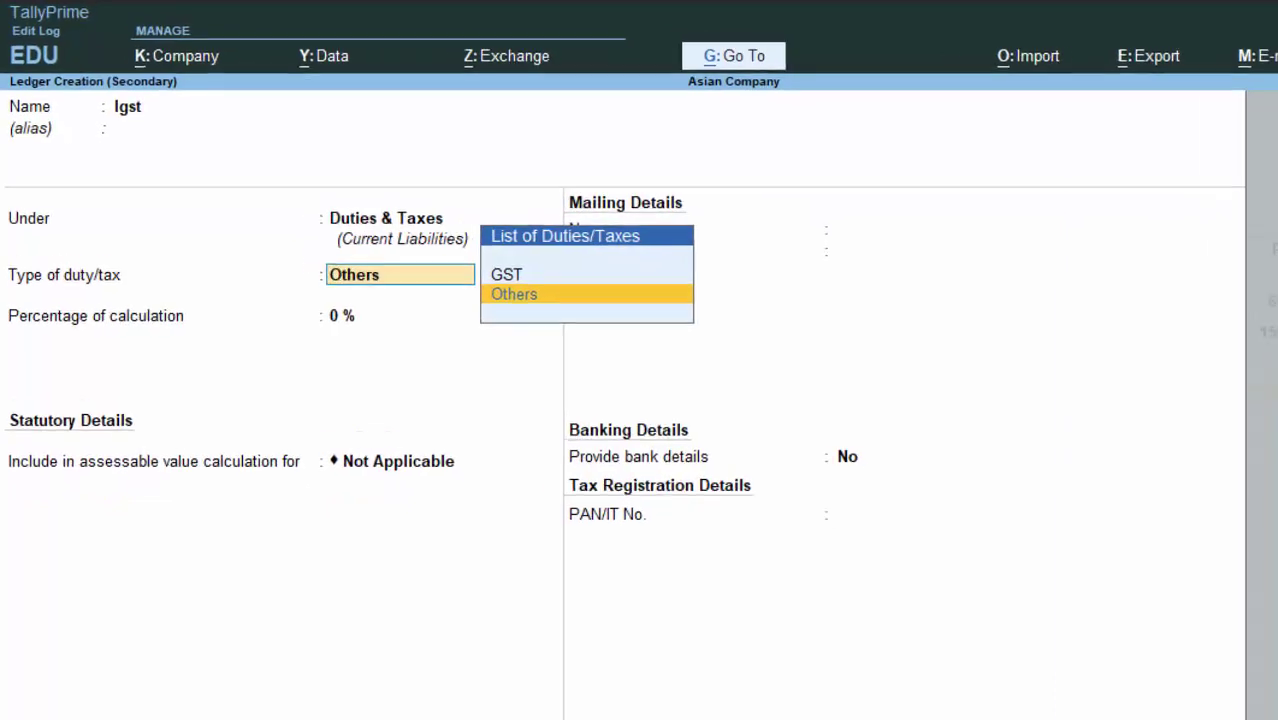
Set the Igst ledger's duty type to GST and tax type to Integrated Tax, keeping the calculation percentage at 0 %.
key("Up")
key("Return")
key("Down")
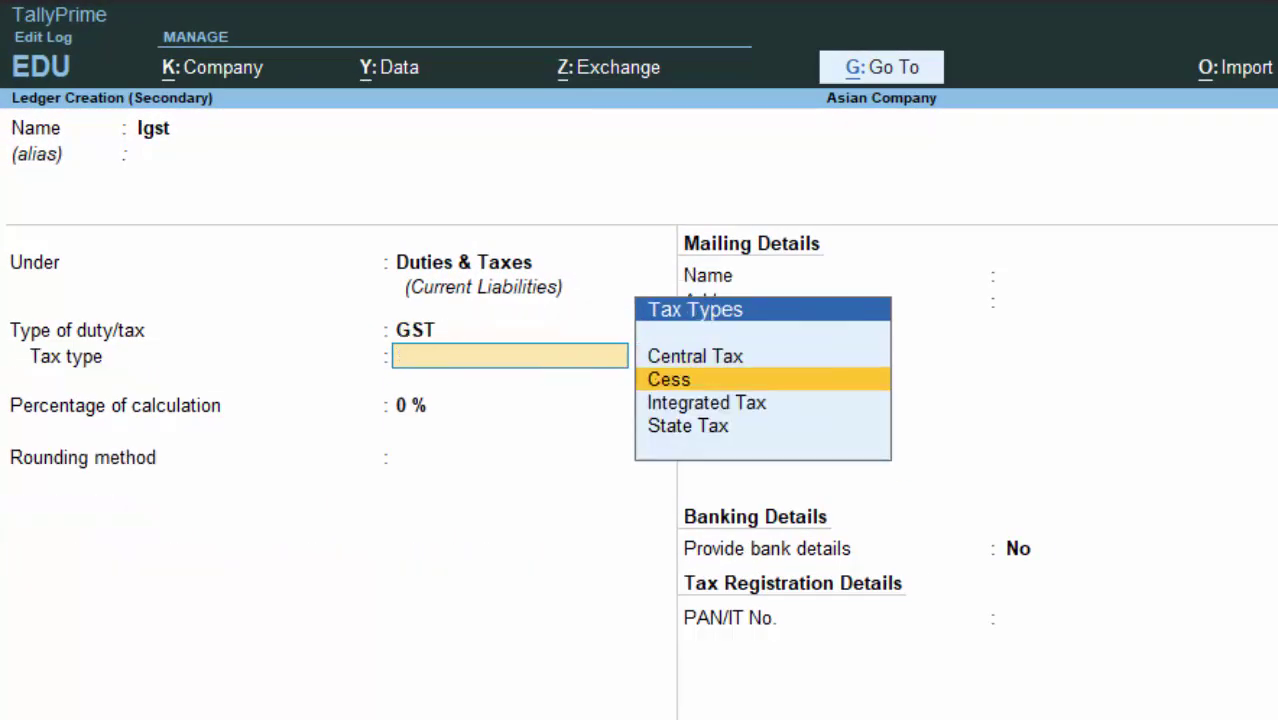
key("Down")
key("Return")
key("Return")
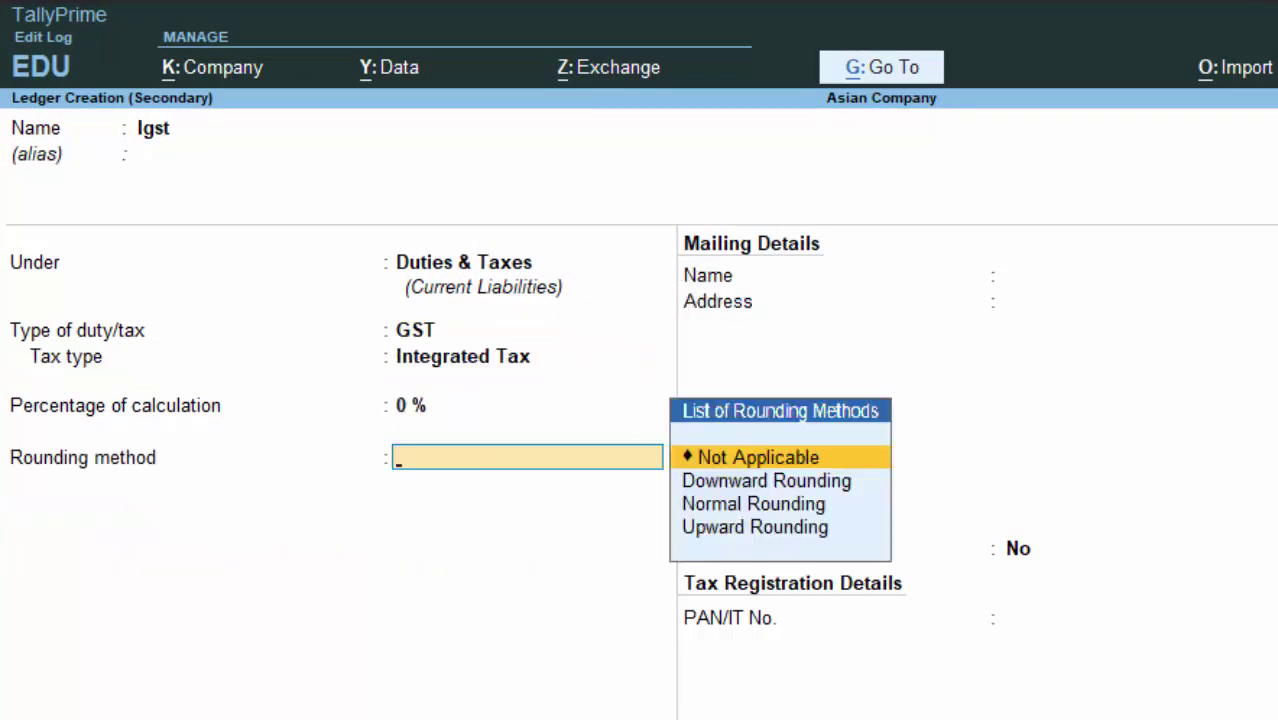
Set the Igst ledger's rounding method to Normal Rounding with a limit of 0 and save the ledger.
key("Down")
key("Down")
key("Return")
key("Return")
key("Return")
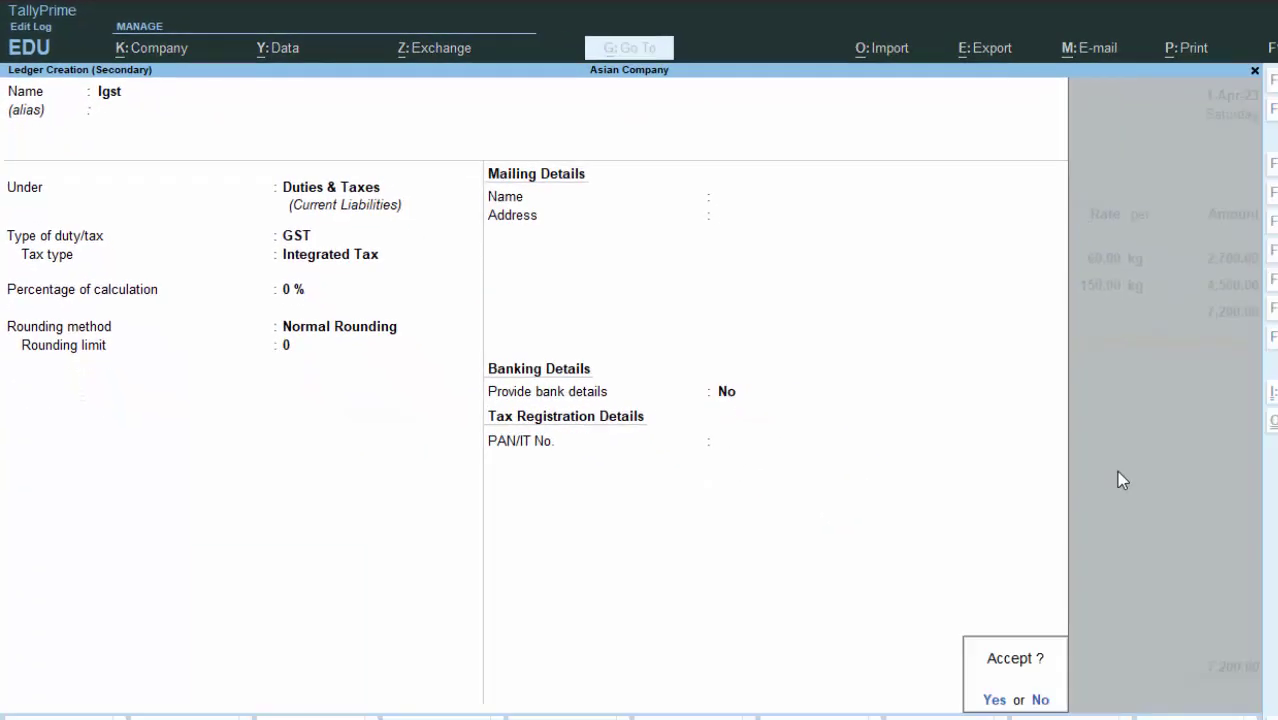
key("Return")
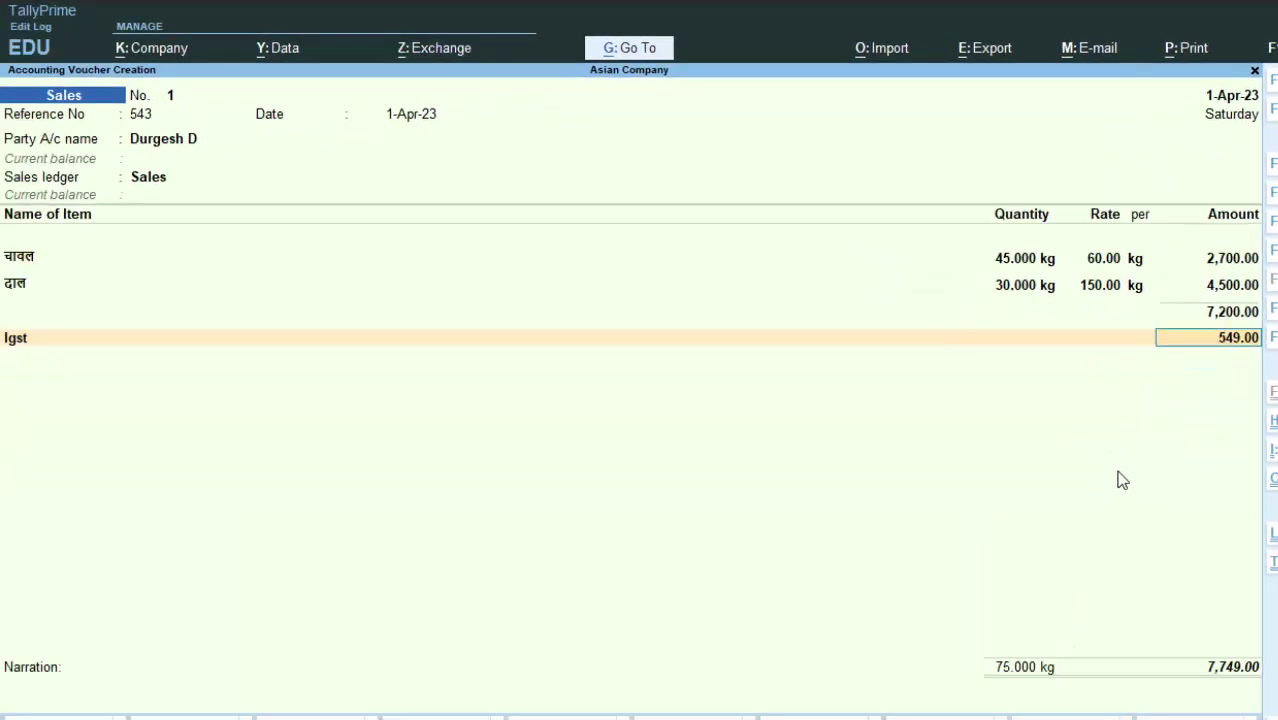
Accept the calculated Igst amount, leave the narration blank, save the sales voucher and return to the Gateway of Tally.
key("Return")
key("Return")
key("Return")
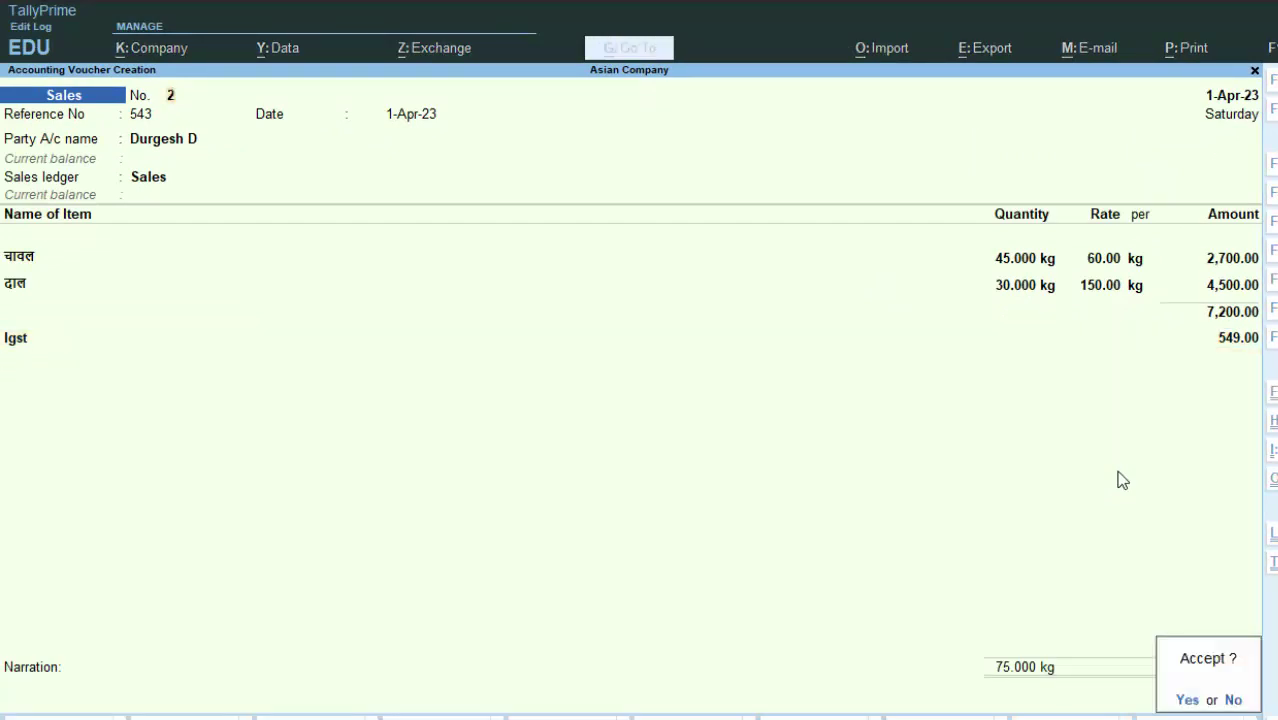
key("Return")
key("Escape")
key("Return")
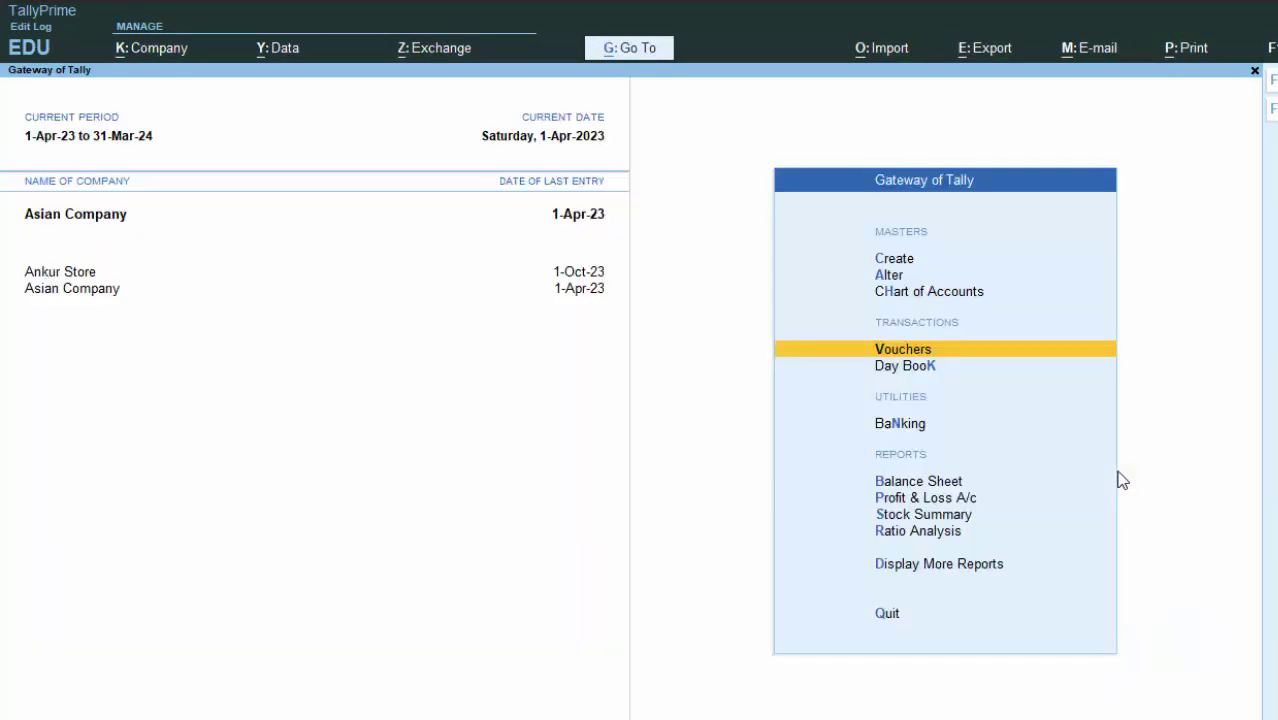
Open the Sales voucher dated 1-Apr-23 from the Day Book.
key("k")
key("Down")
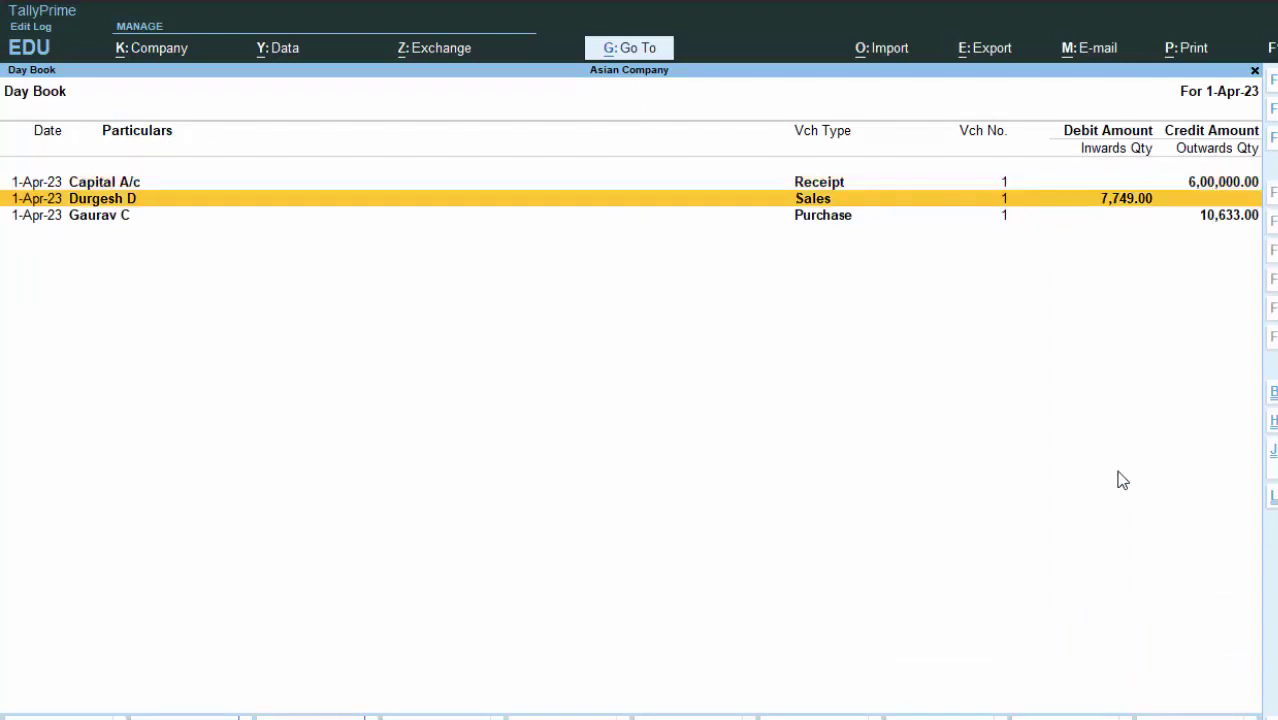
key("Return")
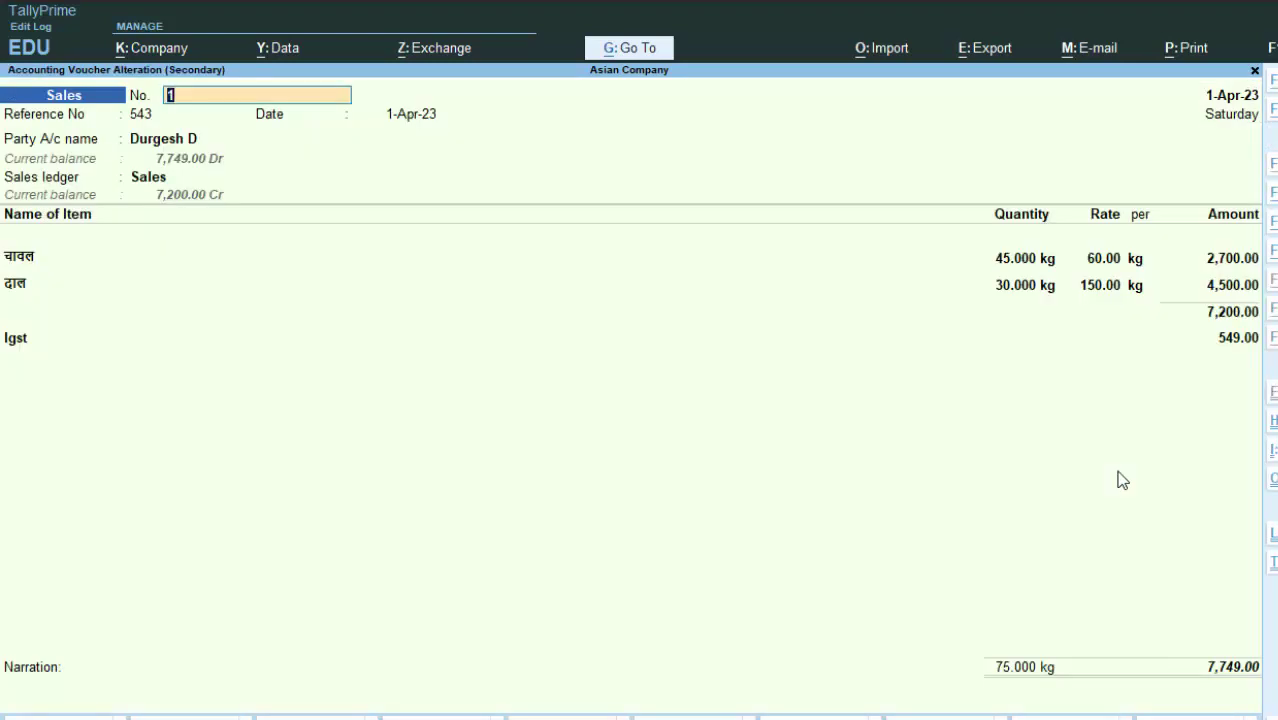
Preview the sales voucher's printed tax invoice and enlarge it to check the item GST rates and the Igst line.
key("alt+p")
key("Return")
key("i")
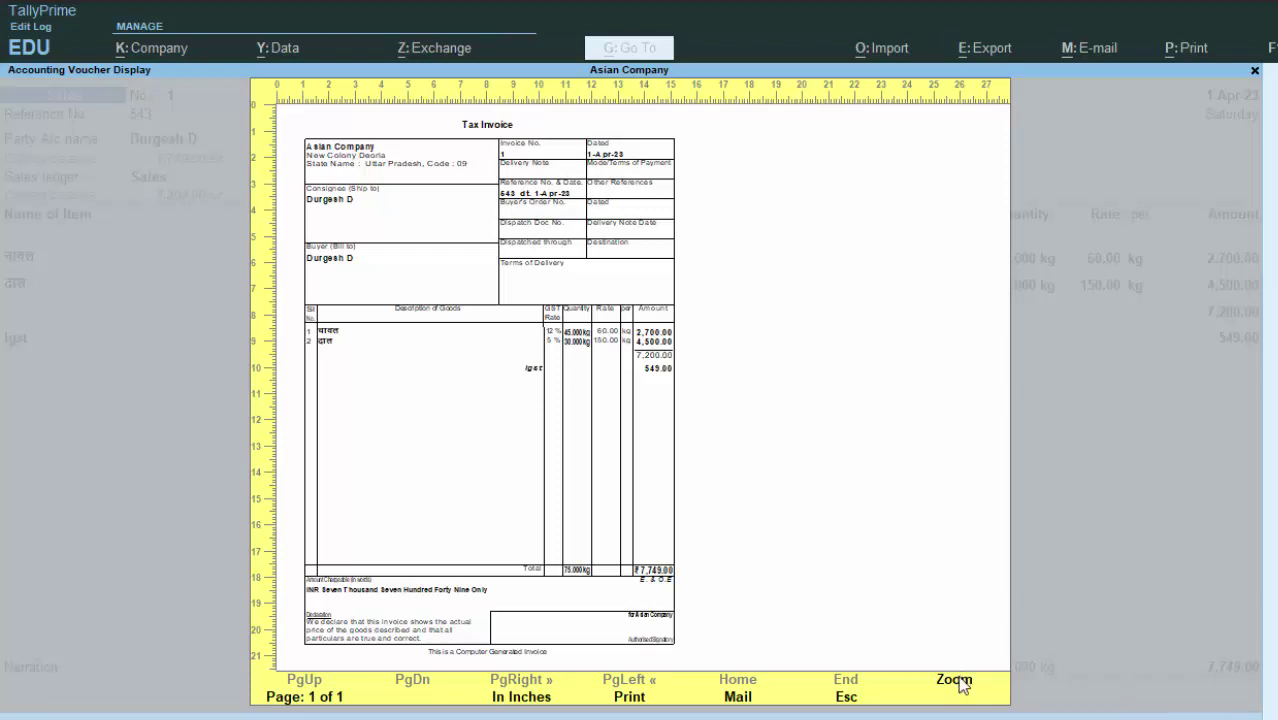
left_click(958, 684)
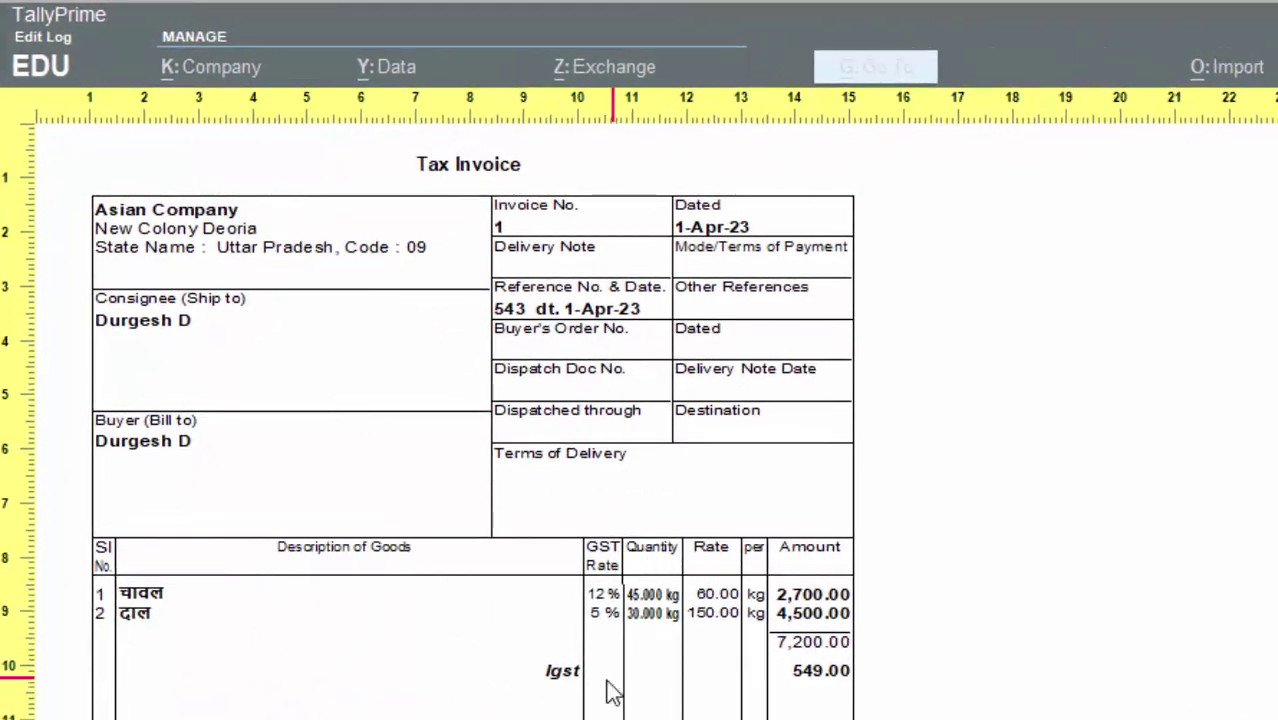